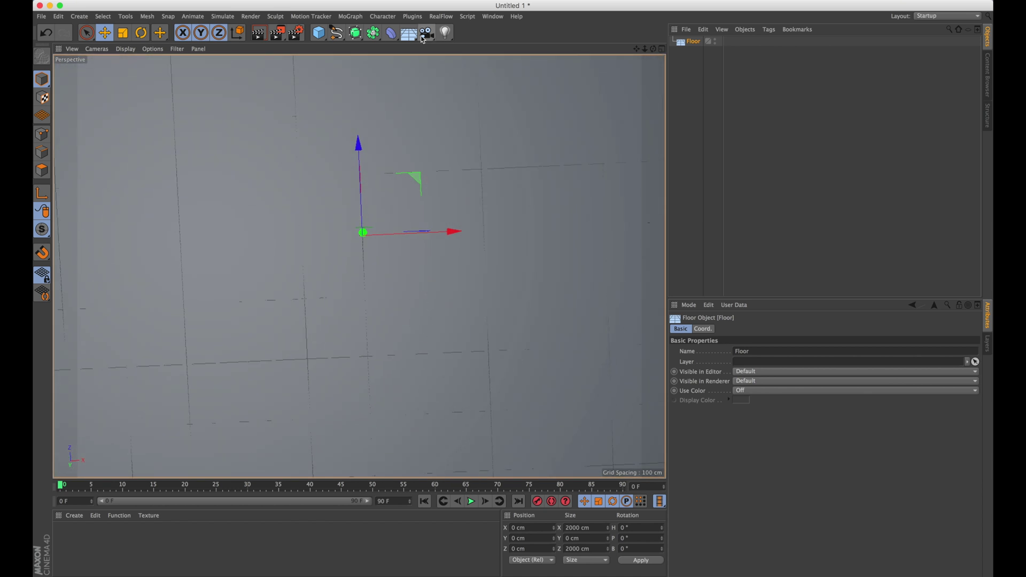
# - Add a camera to the scene and look through it
pyautogui.click(427, 33)
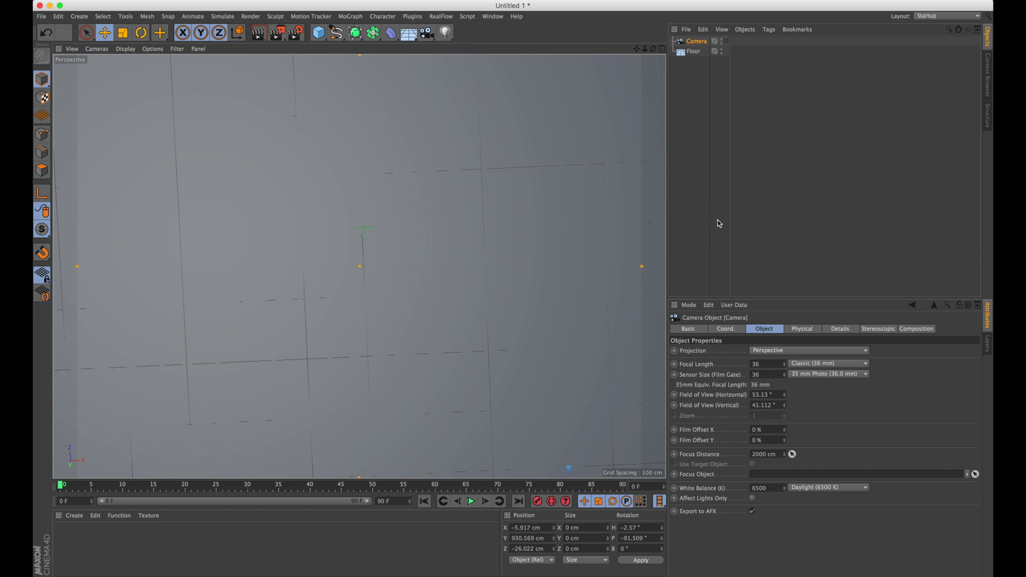
pyautogui.click(726, 43)
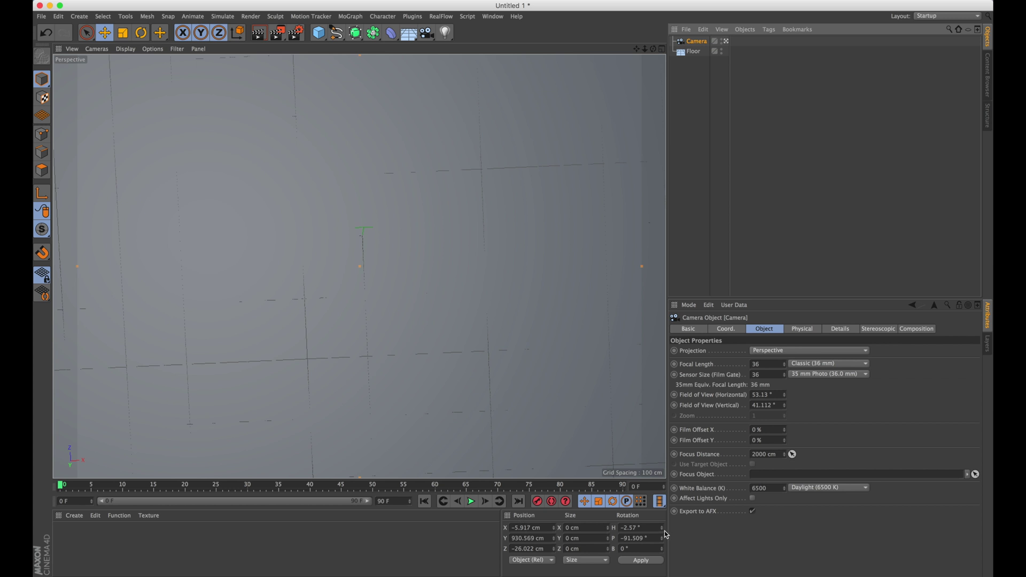
# - Set the camera's rotation to H 0° and P -90°, and its X position to 0 cm
pyautogui.doubleClick(645, 527)
pyautogui.write('0')
pyautogui.press('Return')
pyautogui.doubleClick(636, 538)
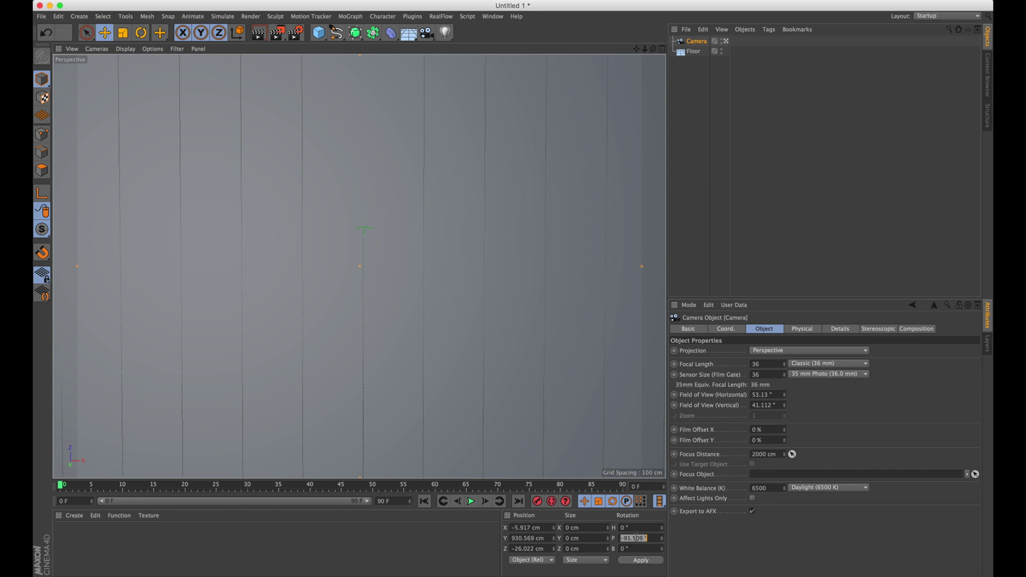
pyautogui.write('-90')
pyautogui.press('Return')
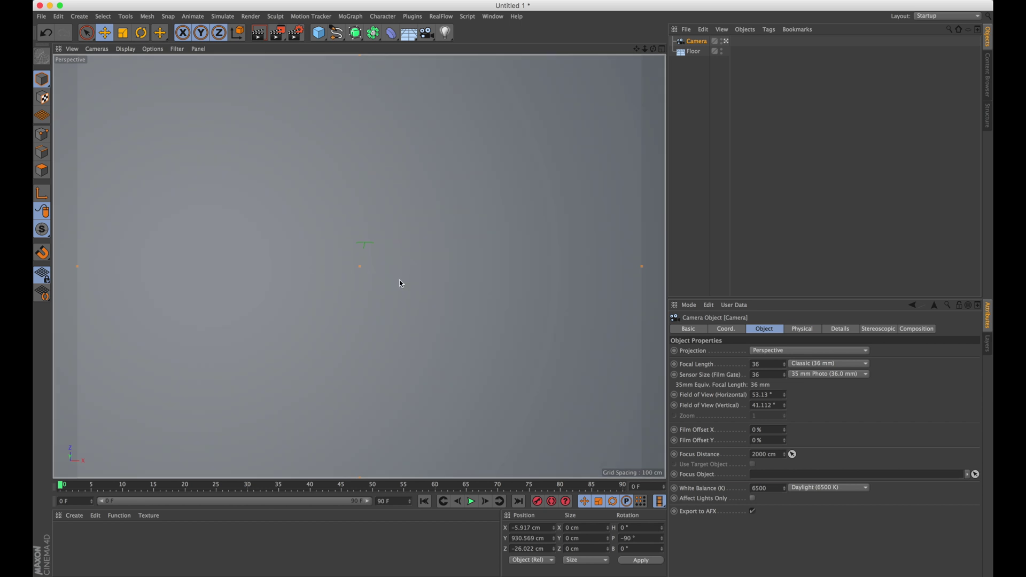
pyautogui.click(527, 527)
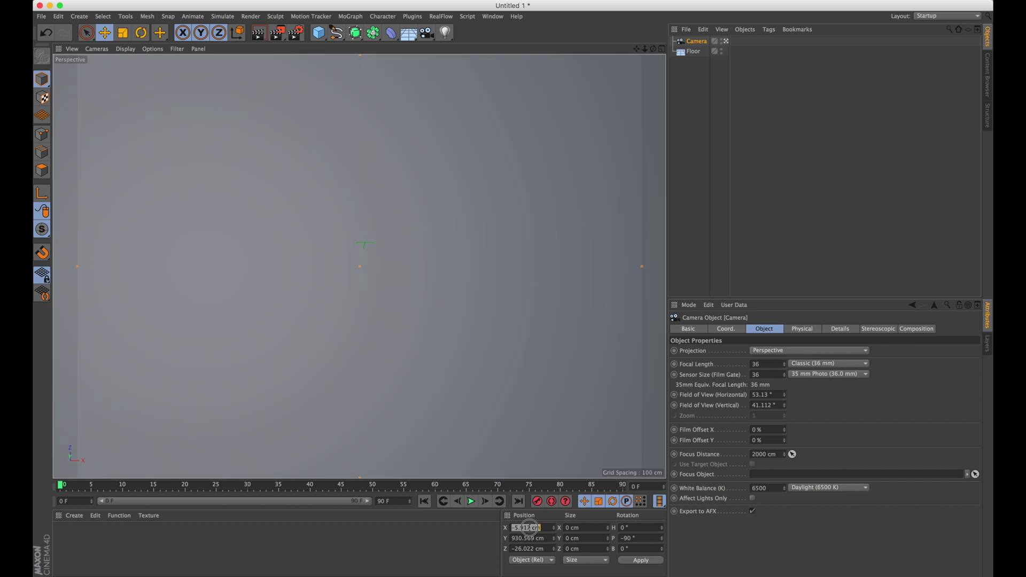
pyautogui.write('0')
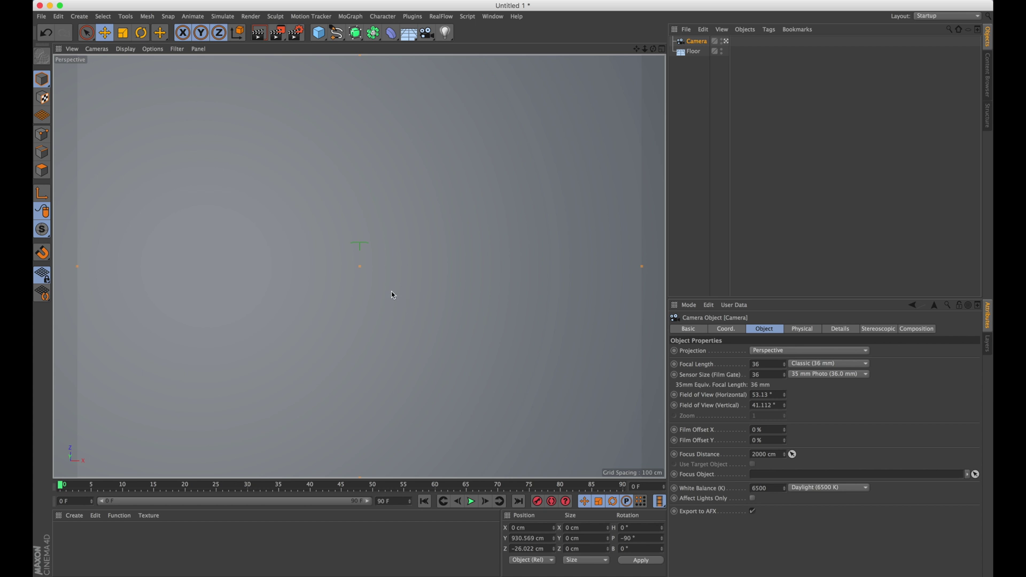
# - Set the render output size to 1920 x 1080 pixels
pyautogui.click(296, 33)
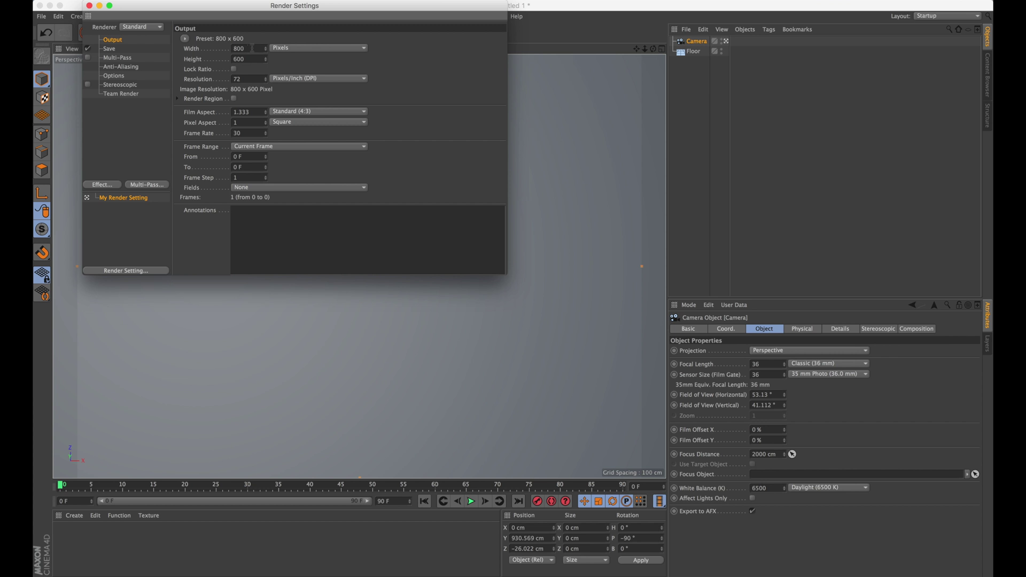
pyautogui.doubleClick(252, 49)
pyautogui.write('192')
pyautogui.doubleClick(249, 60)
pyautogui.write('10')
pyautogui.press('Return')
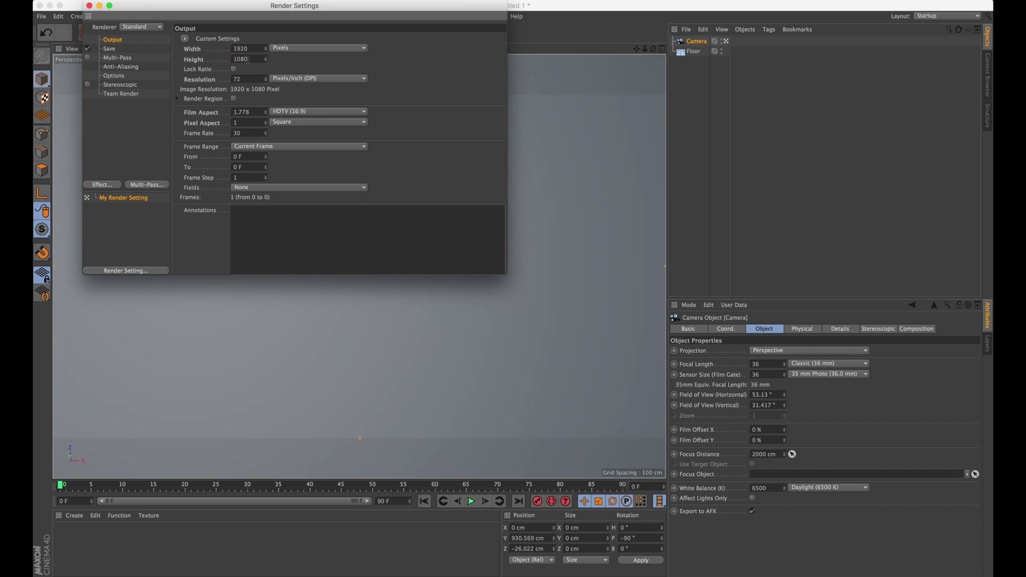
pyautogui.click(89, 6)
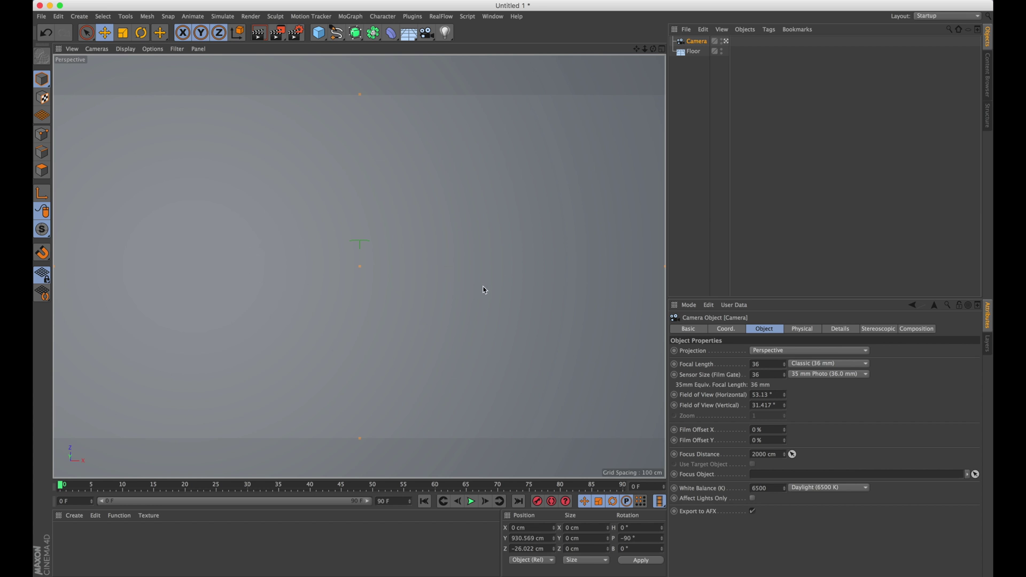
# - Add a MoText object reading "STUDIO X" with its alignment set to Middle
pyautogui.click(696, 127)
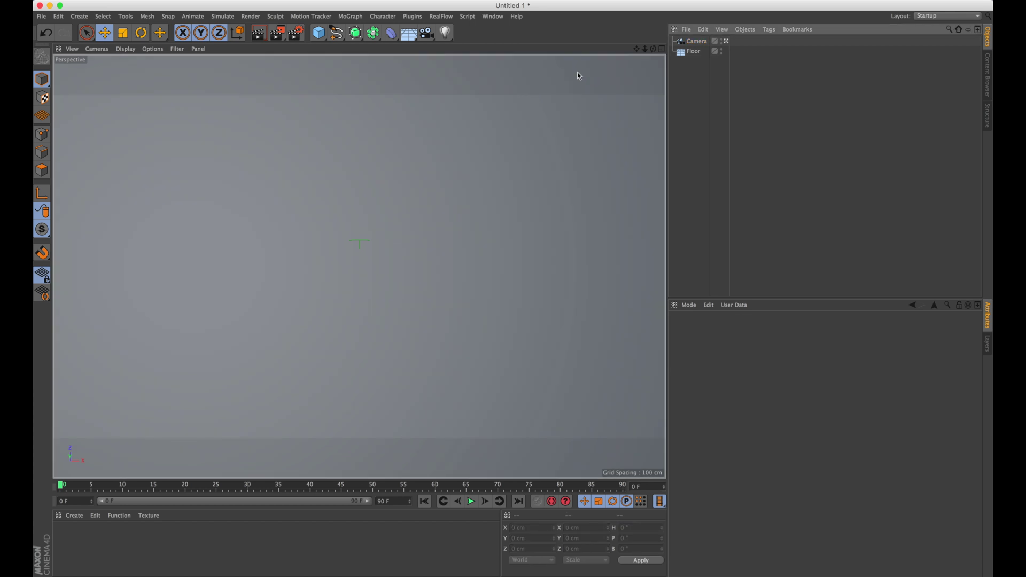
pyautogui.click(350, 17)
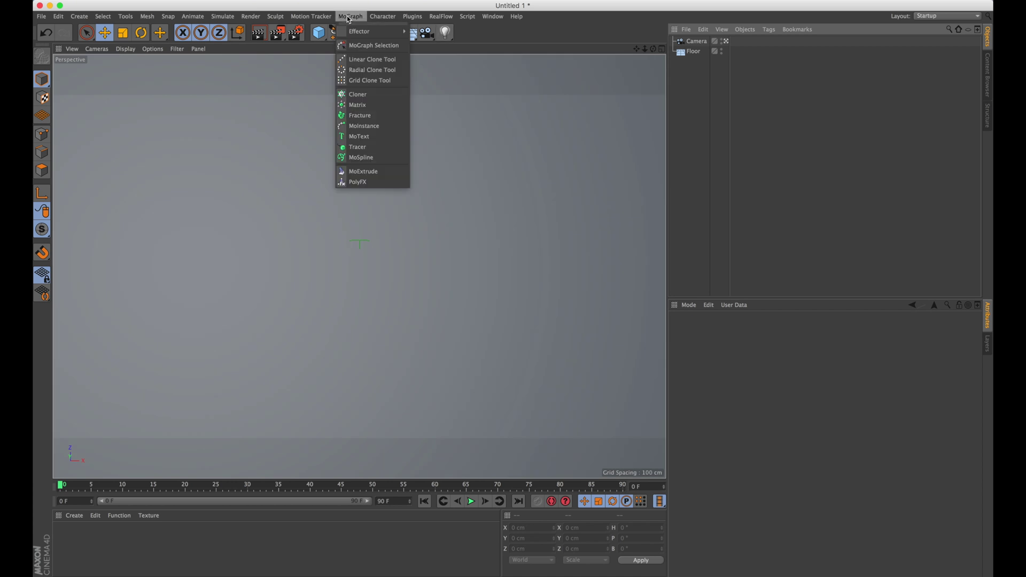
pyautogui.click(362, 136)
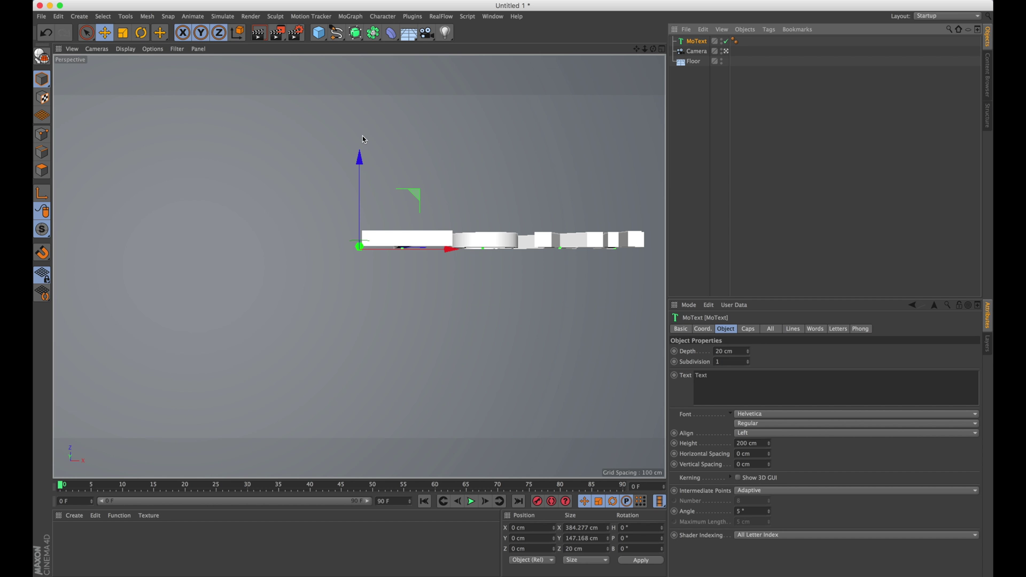
pyautogui.moveTo(715, 377); pyautogui.dragTo(613, 368)
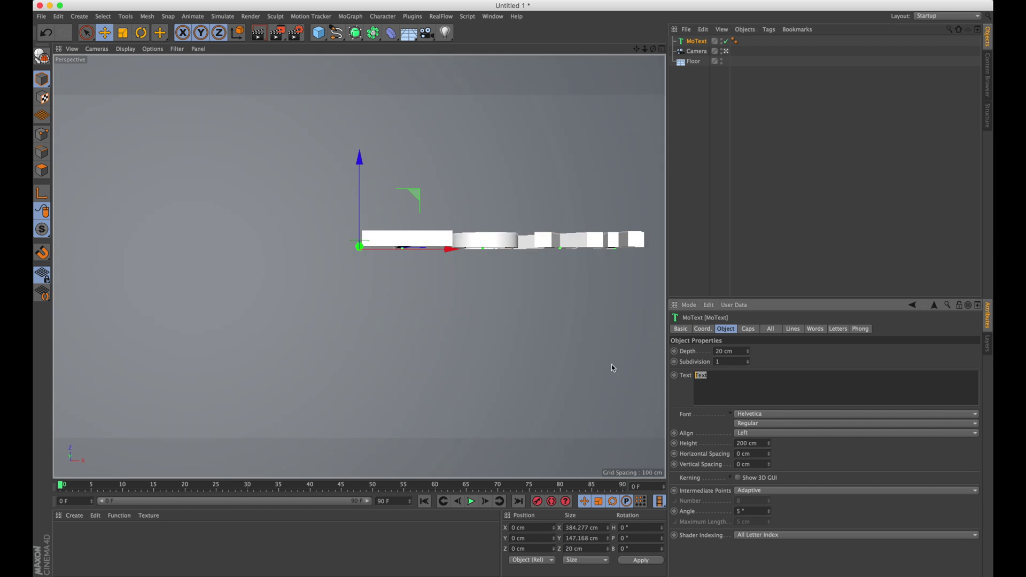
pyautogui.write('STUDIO X')
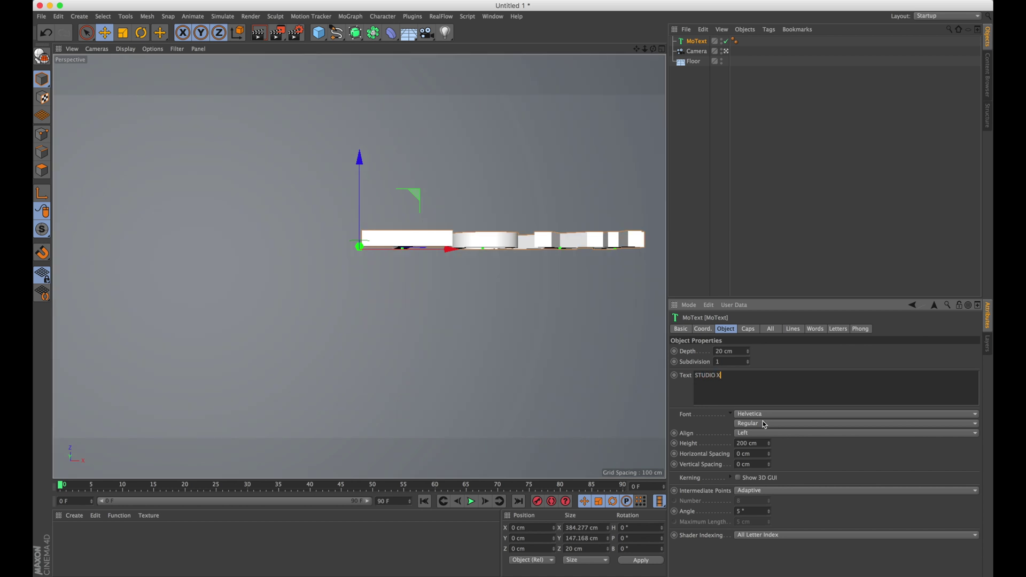
pyautogui.click(759, 433)
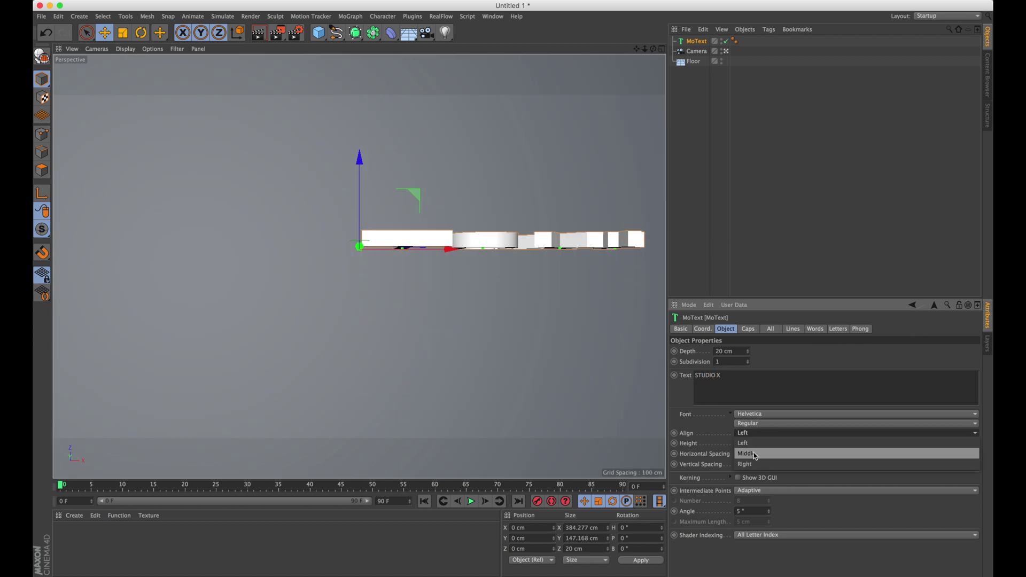
pyautogui.click(753, 443)
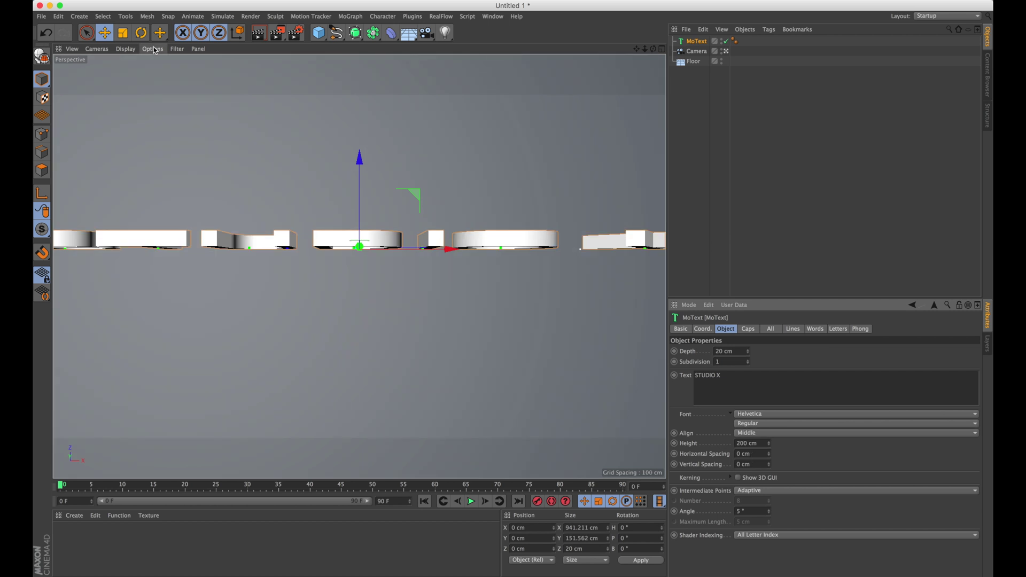
# - Rotate the text to a pitch of -90° so that it lies flat on the floor
pyautogui.click(141, 34)
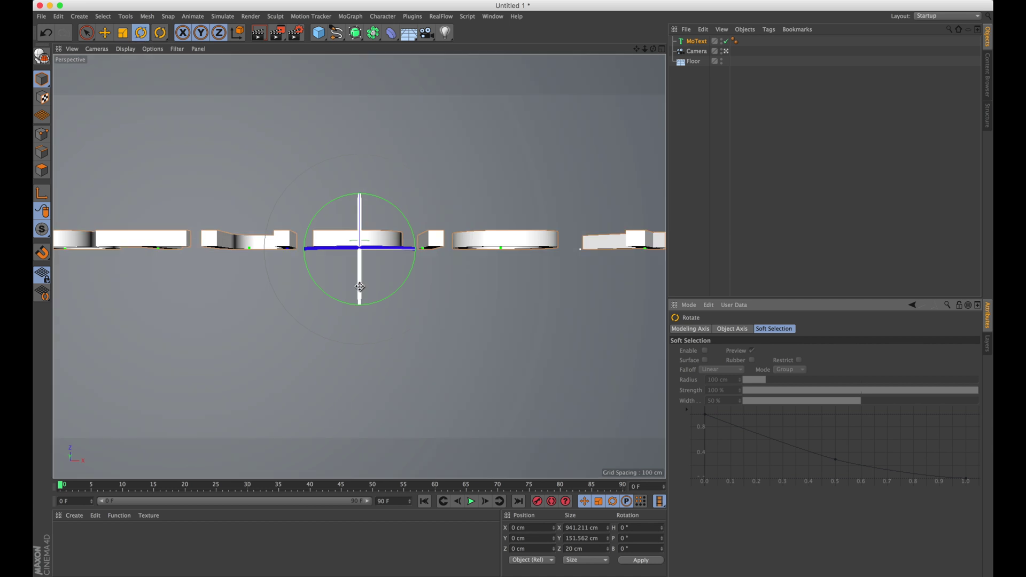
pyautogui.moveTo(359, 287); pyautogui.dragTo(365, 181)
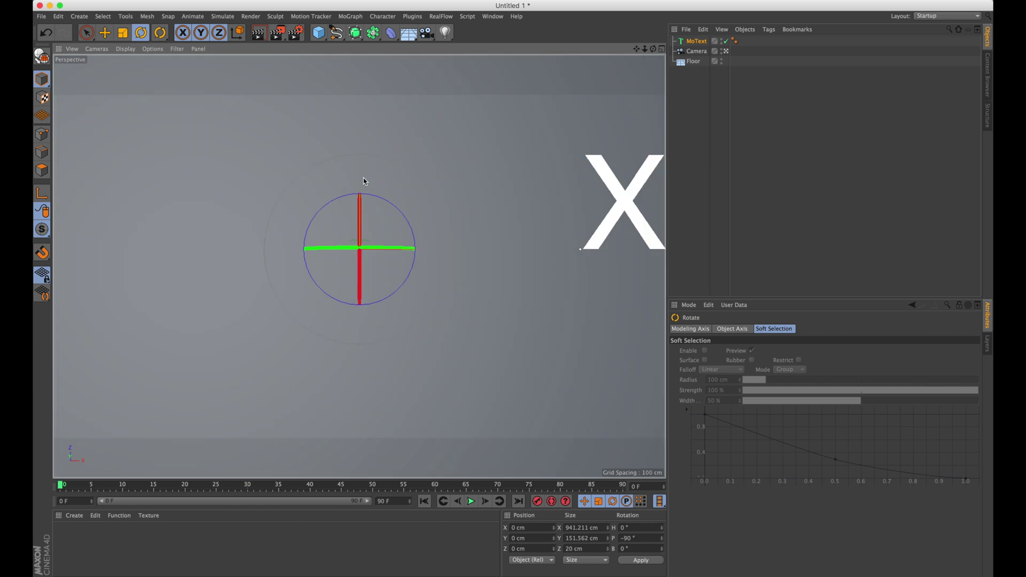
pyautogui.click(86, 32)
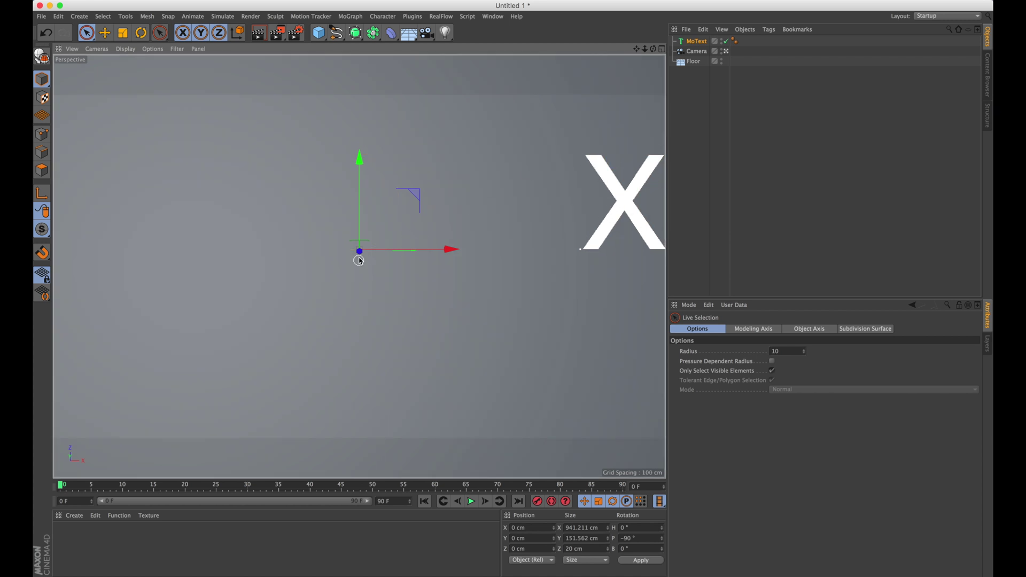
pyautogui.moveTo(359, 254); pyautogui.dragTo(359, 263)
pyautogui.press('super+z')
# - Leave the camera view and look at the text on the floor from an oblique angle
pyautogui.click(704, 94)
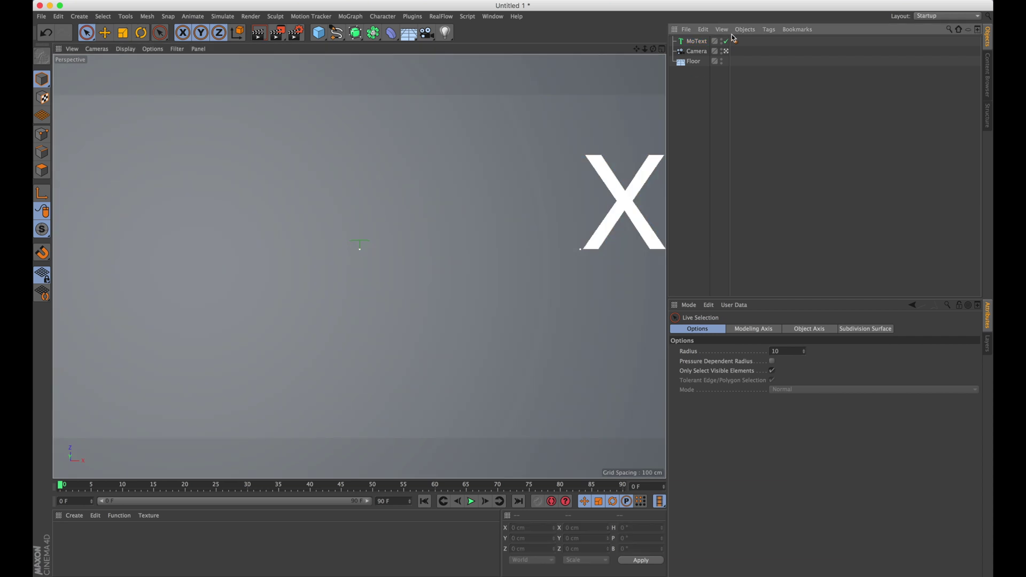
pyautogui.click(727, 52)
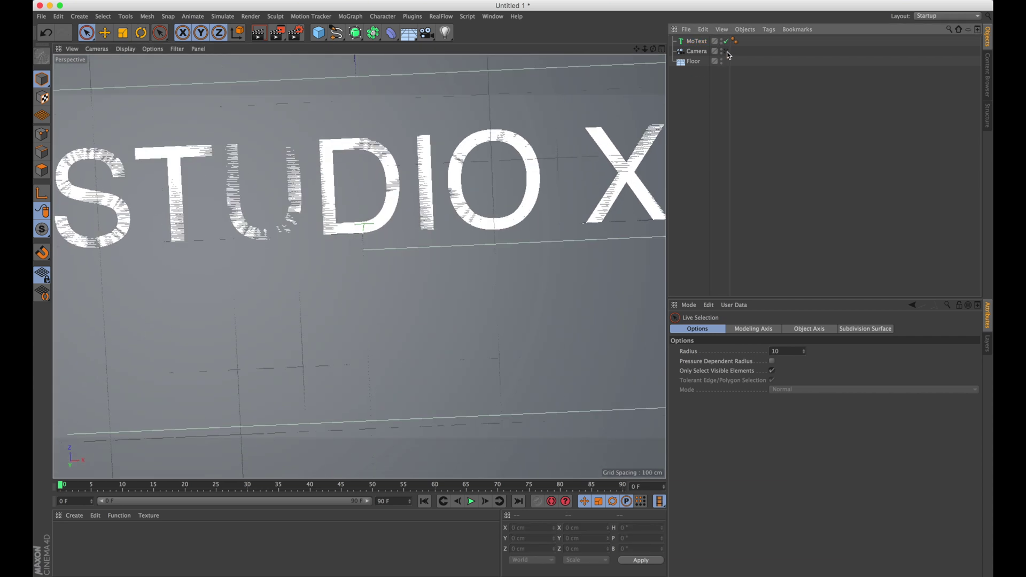
pyautogui.keyDown('alt'); pyautogui.moveTo(378, 273); pyautogui.dragTo(531, 227); pyautogui.keyUp('alt')
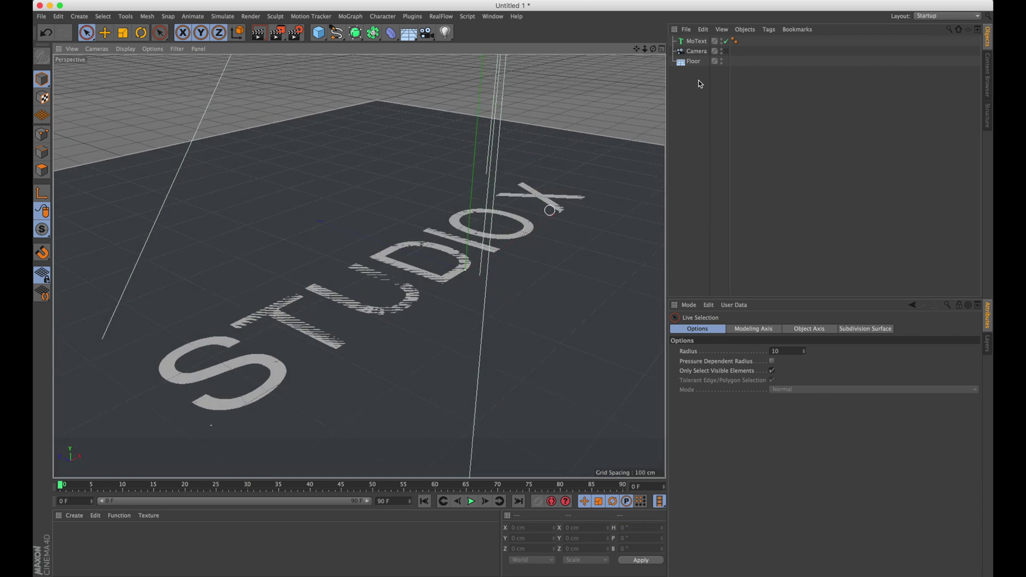
# - Raise the STUDIO X text above the floor to a Y position of 45 cm
pyautogui.click(696, 43)
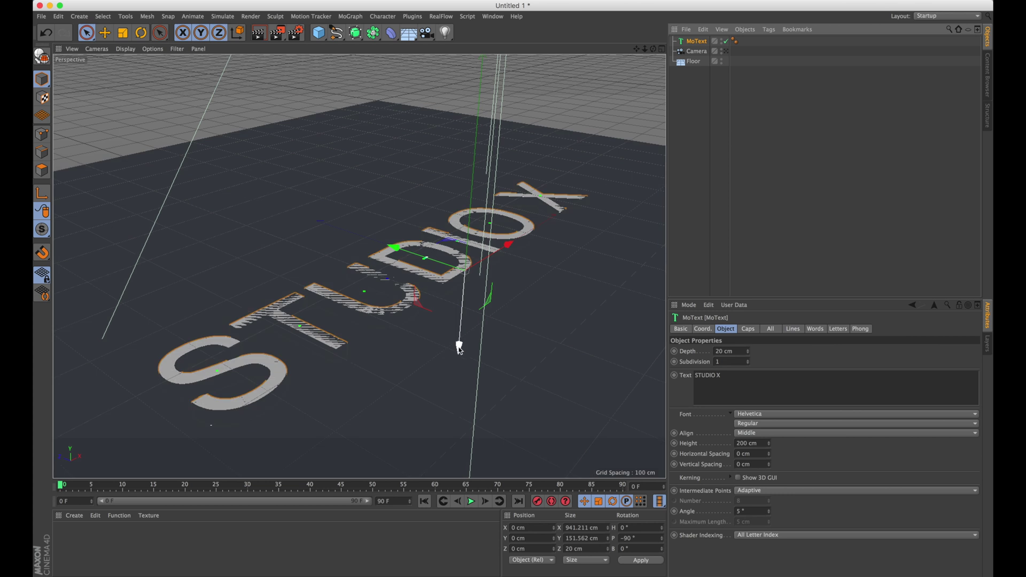
pyautogui.moveTo(458, 348); pyautogui.dragTo(452, 322)
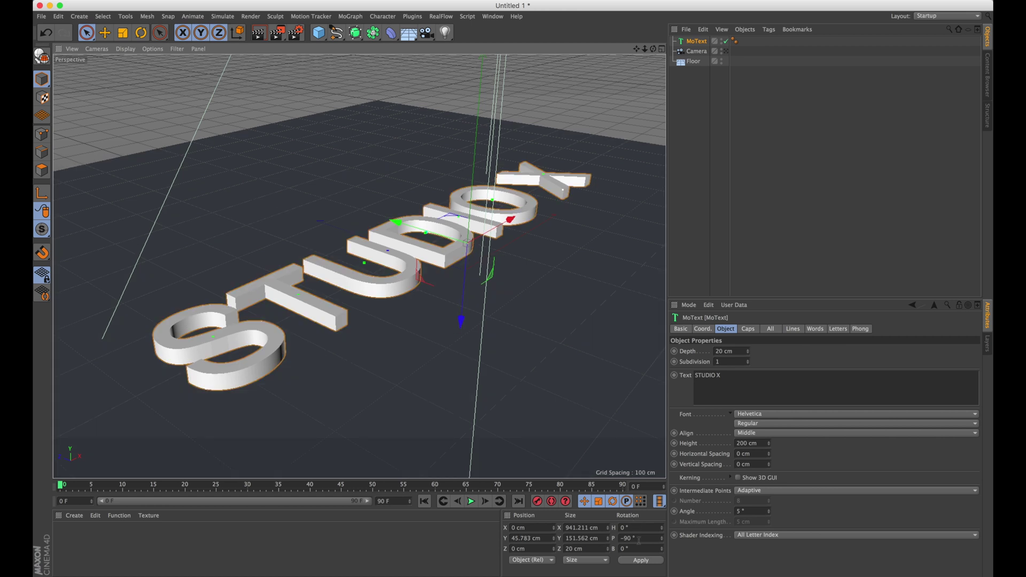
pyautogui.doubleClick(533, 538)
pyautogui.write('45')
pyautogui.press('Return')
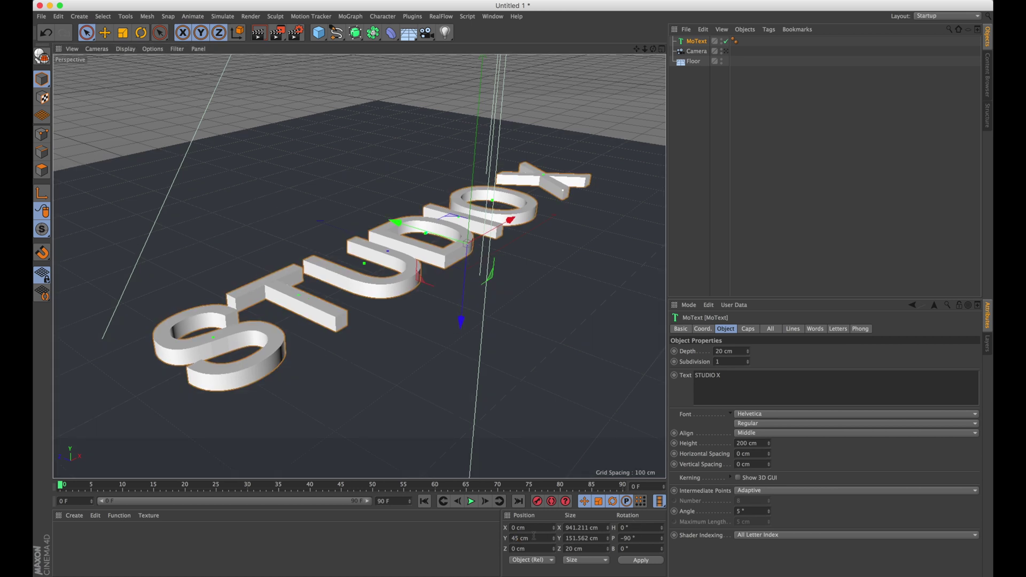
# - Set the text's extrusion depth to 74 cm
pyautogui.press('super+z')
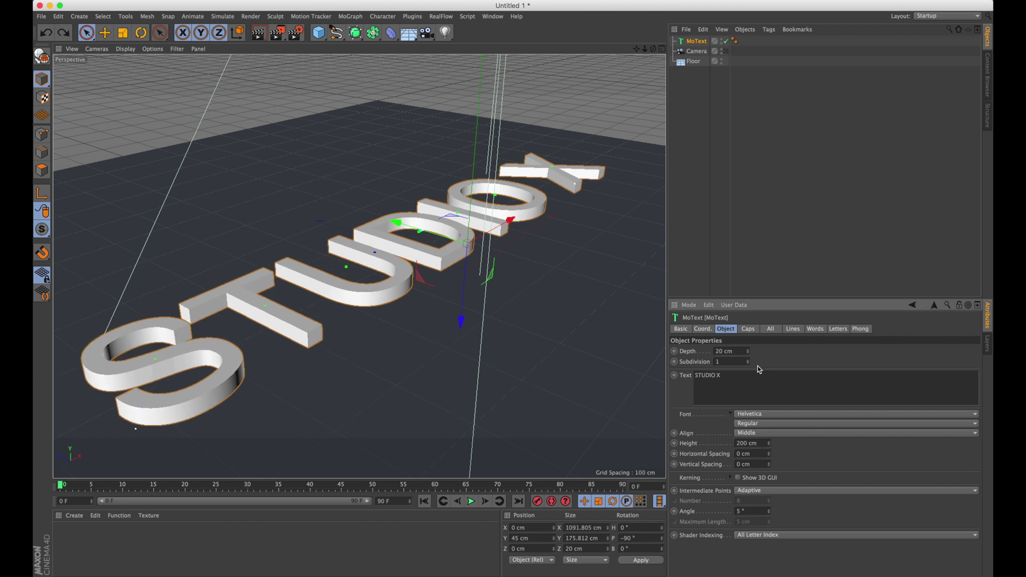
pyautogui.moveTo(748, 351); pyautogui.dragTo(748, 310)
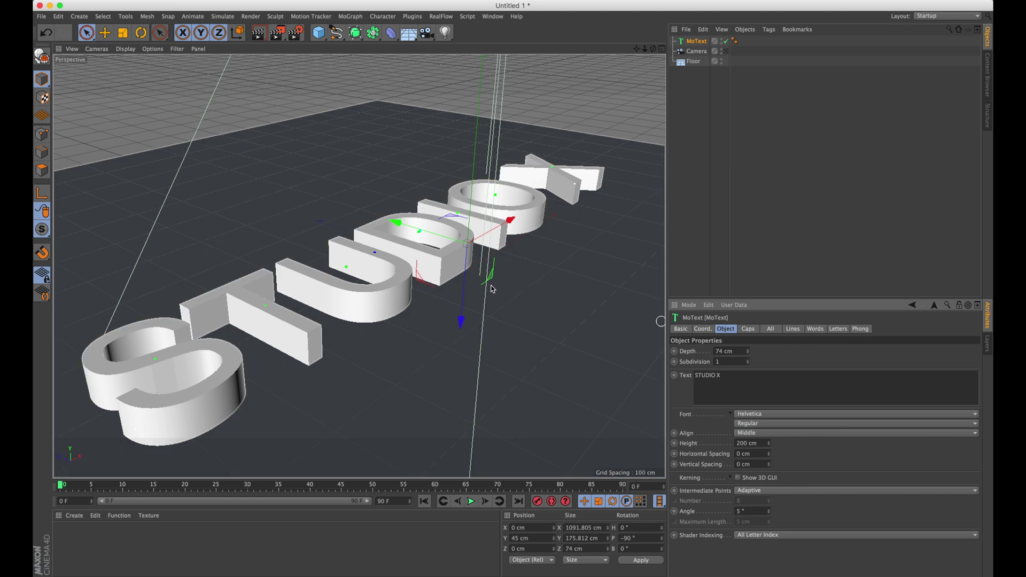
pyautogui.keyDown('alt'); pyautogui.moveTo(419, 339); pyautogui.dragTo(428, 369); pyautogui.keyUp('alt')
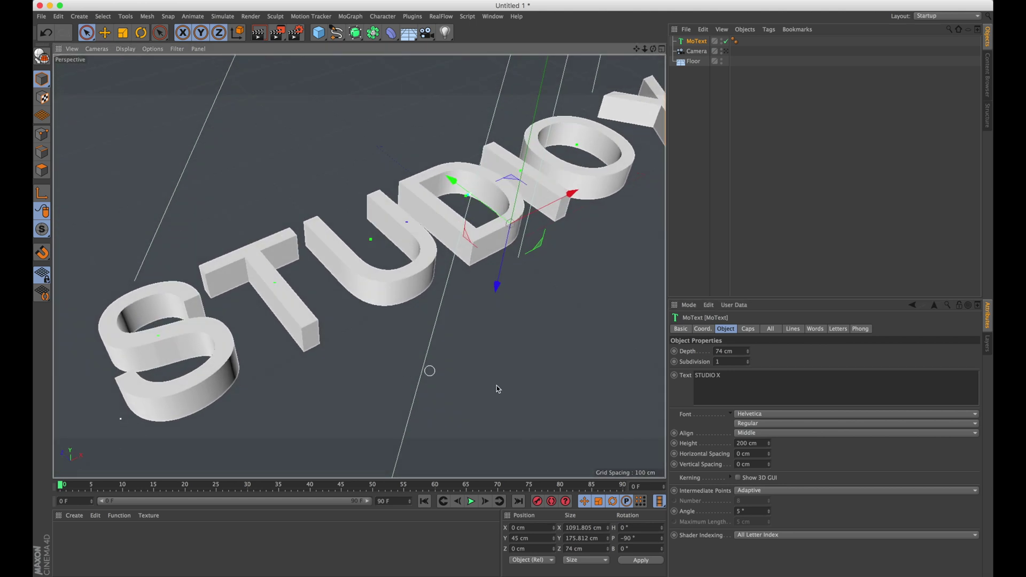
# - Try the Gobold font on the STUDIO X text and change the font to "basic title font"
pyautogui.click(765, 417)
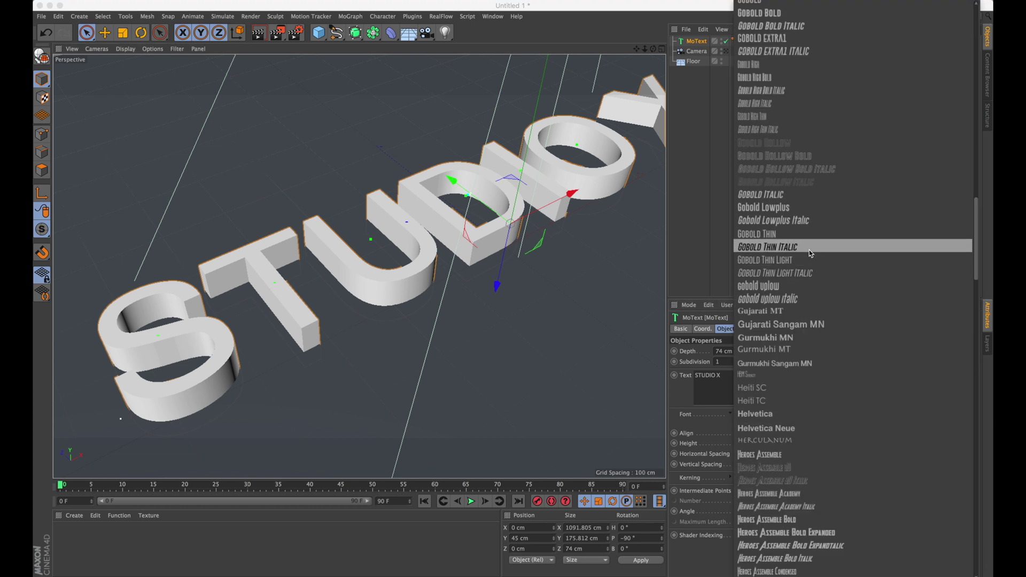
pyautogui.click(799, 433)
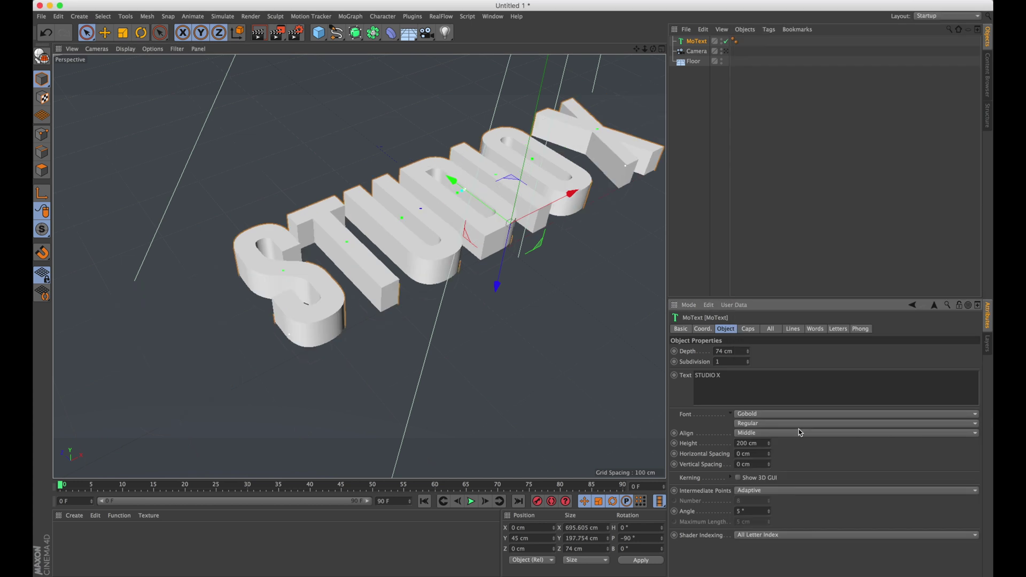
pyautogui.click(758, 414)
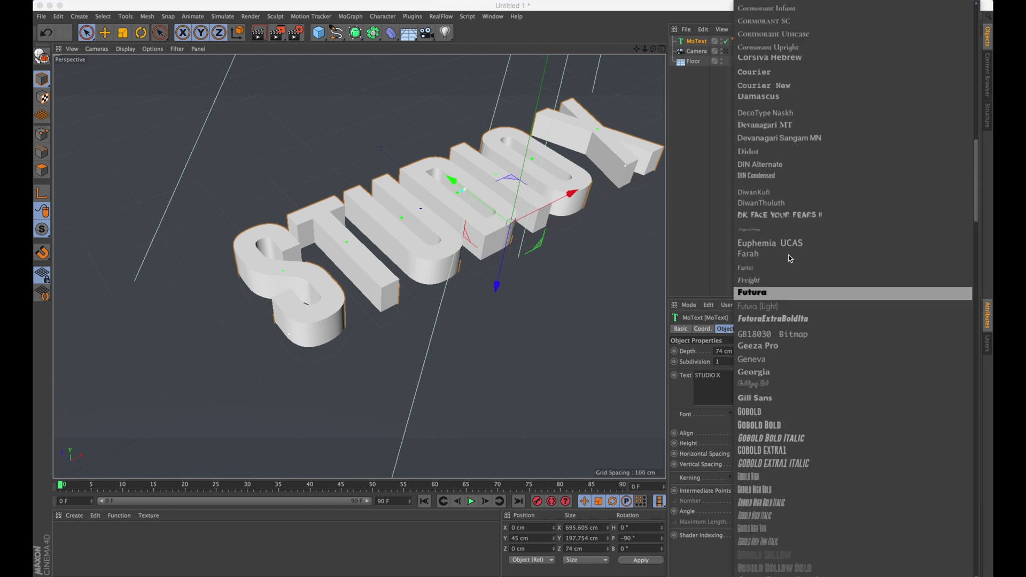
pyautogui.scroll(-5, 787, 248)
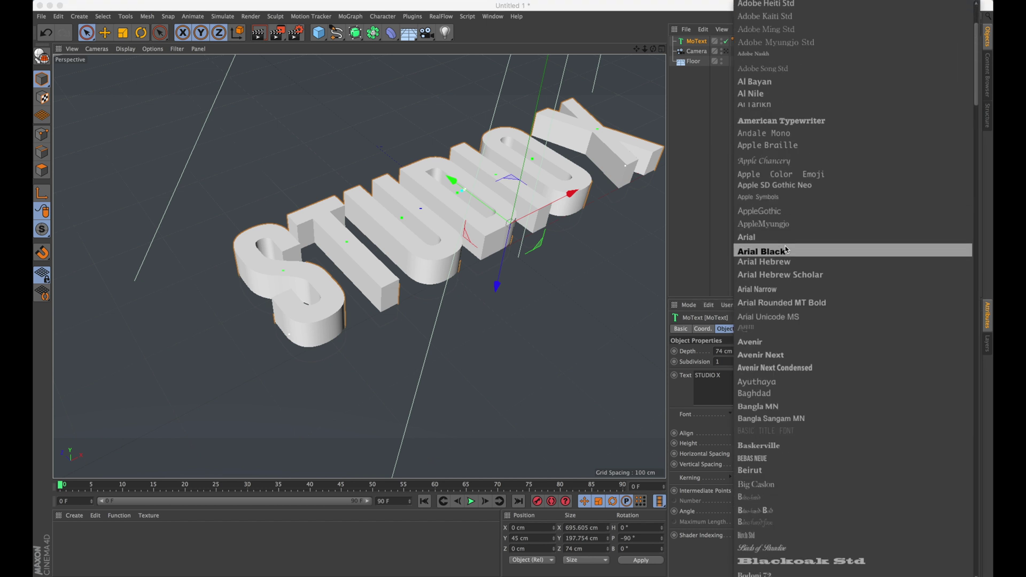
pyautogui.click(784, 431)
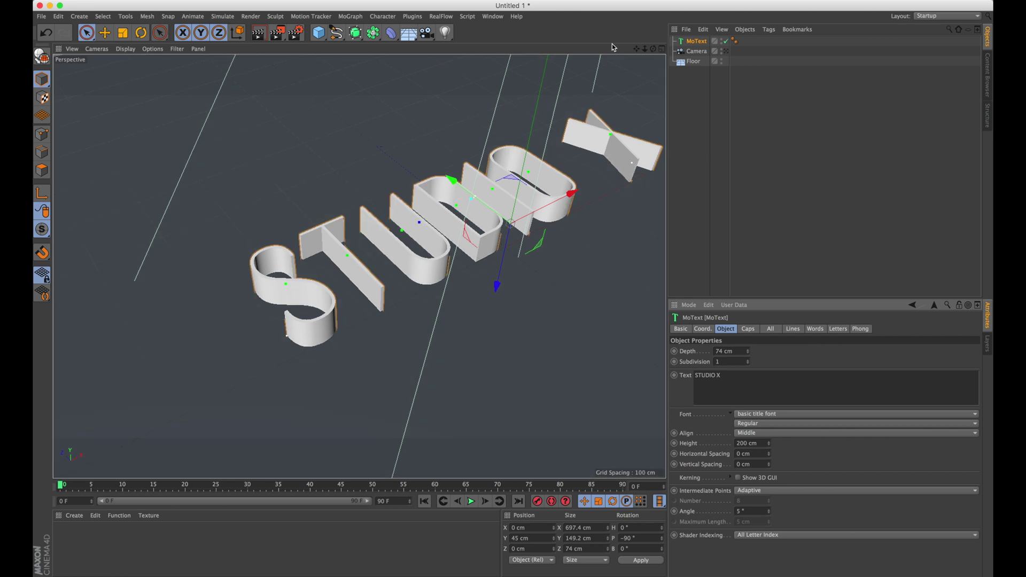
# - Change both the start and end caps of the STUDIO X text to Fillet Cap
pyautogui.moveTo(645, 49)
pyautogui.mouseDown()
pyautogui.moveTo(668, 61)
pyautogui.moveTo(609, 36)
pyautogui.moveTo(659, 43)
pyautogui.mouseUp()
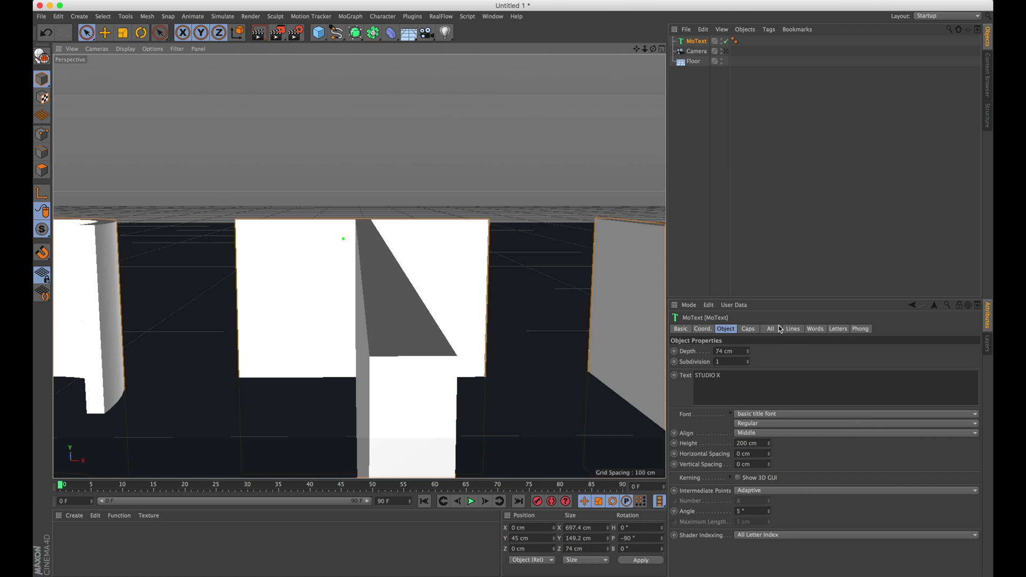
pyautogui.click(750, 330)
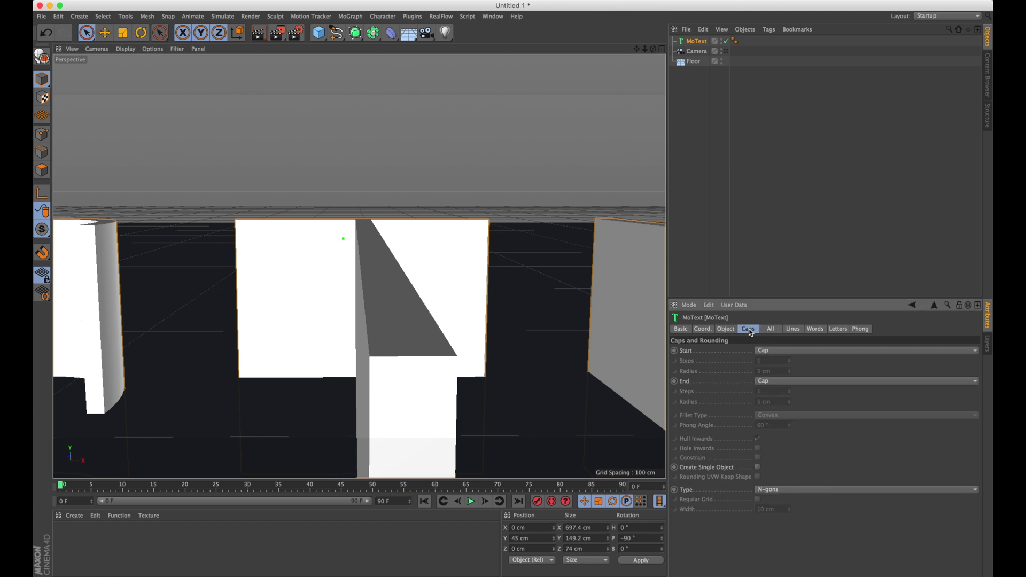
pyautogui.click(774, 351)
pyautogui.click(769, 392)
pyautogui.click(778, 382)
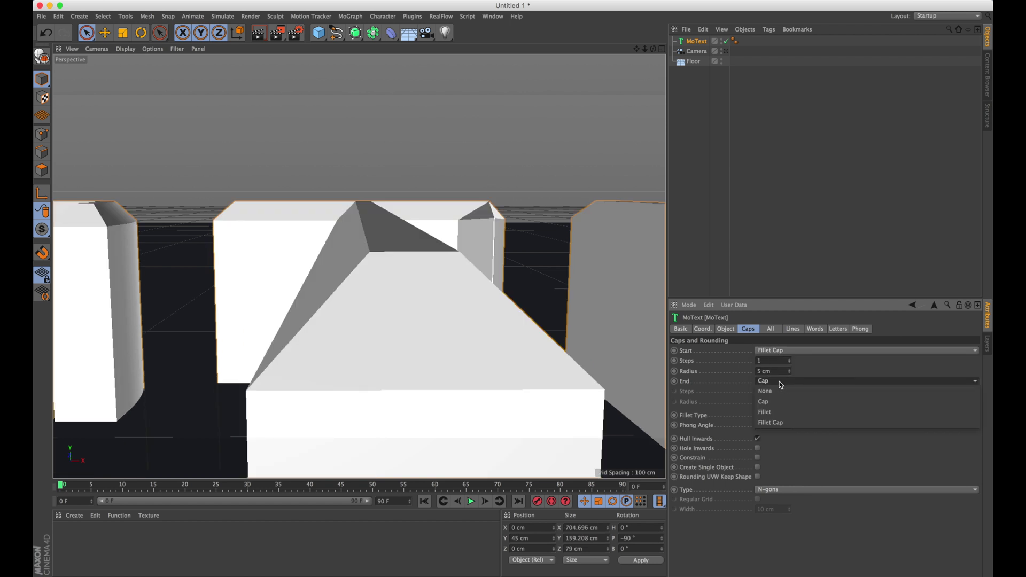
pyautogui.click(771, 422)
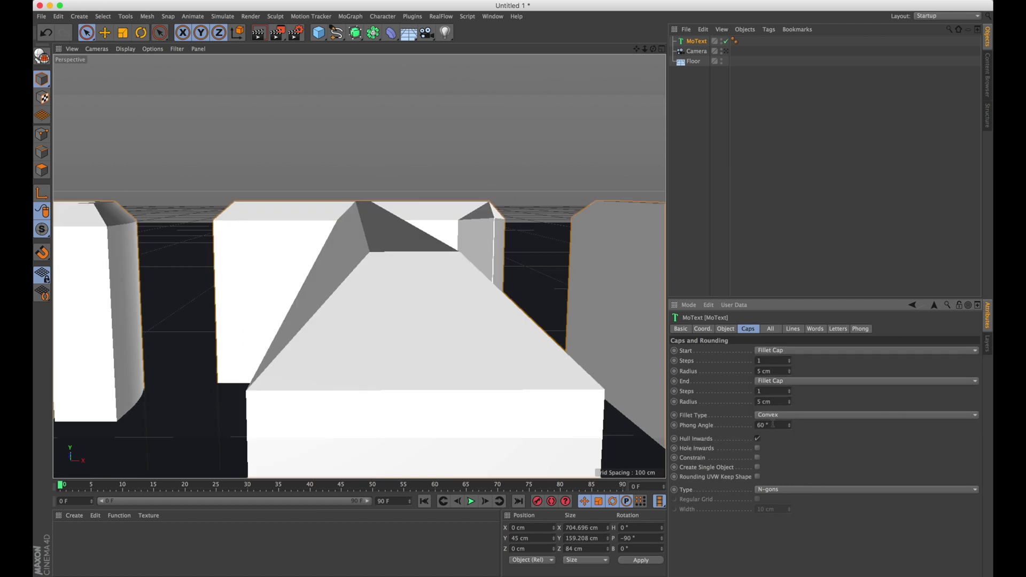
# - Try a 1 cm radius on the text's start and end fillet caps
pyautogui.doubleClick(775, 372)
pyautogui.write('1')
pyautogui.press('Return')
pyautogui.doubleClick(773, 401)
pyautogui.write('1')
pyautogui.press('Return')
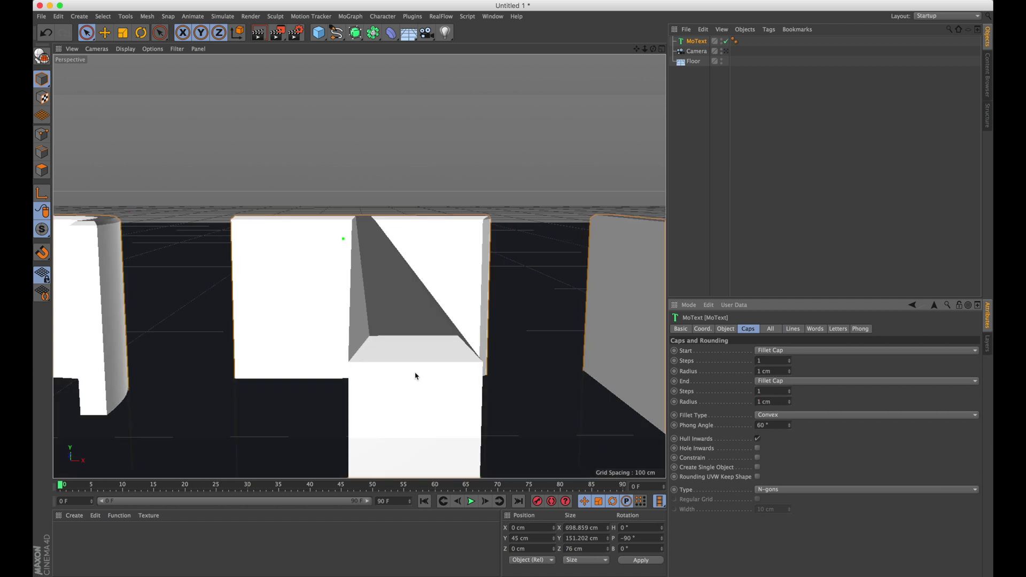
# - Set the radius of the text's start and end fillet caps to 0.2 cm
pyautogui.click(778, 371)
pyautogui.write('.2')
pyautogui.doubleClick(768, 402)
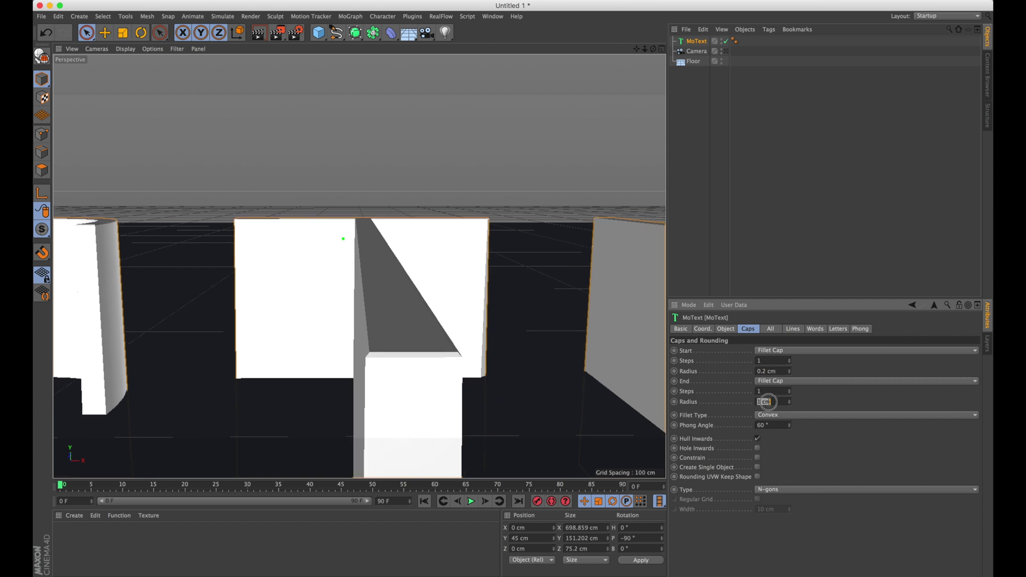
pyautogui.write('.2')
pyautogui.press('Return')
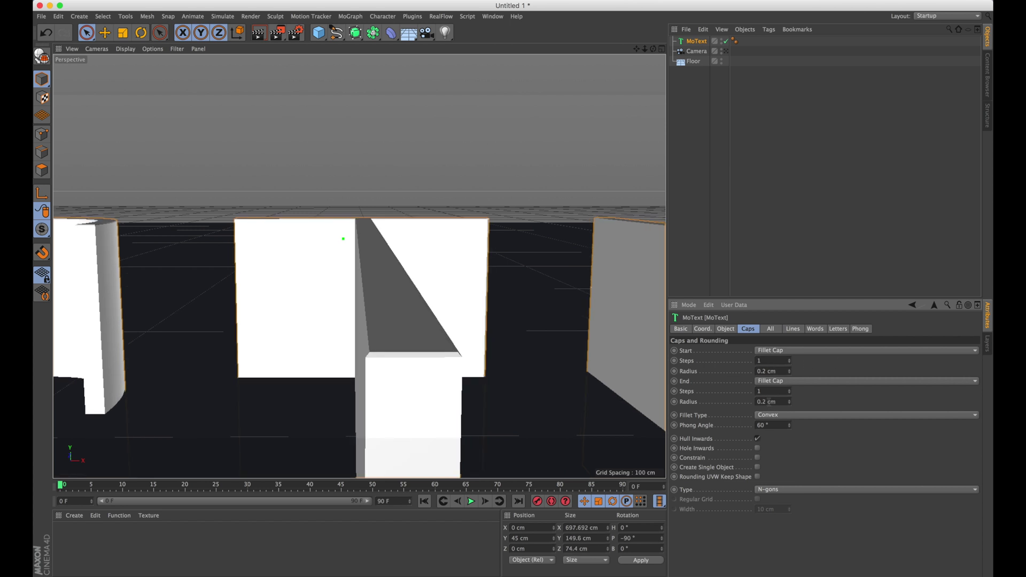
# - Set the start and end fillet caps to 5 steps each to smooth the letters' rounded edges
pyautogui.click(789, 359)
pyautogui.click(790, 359)
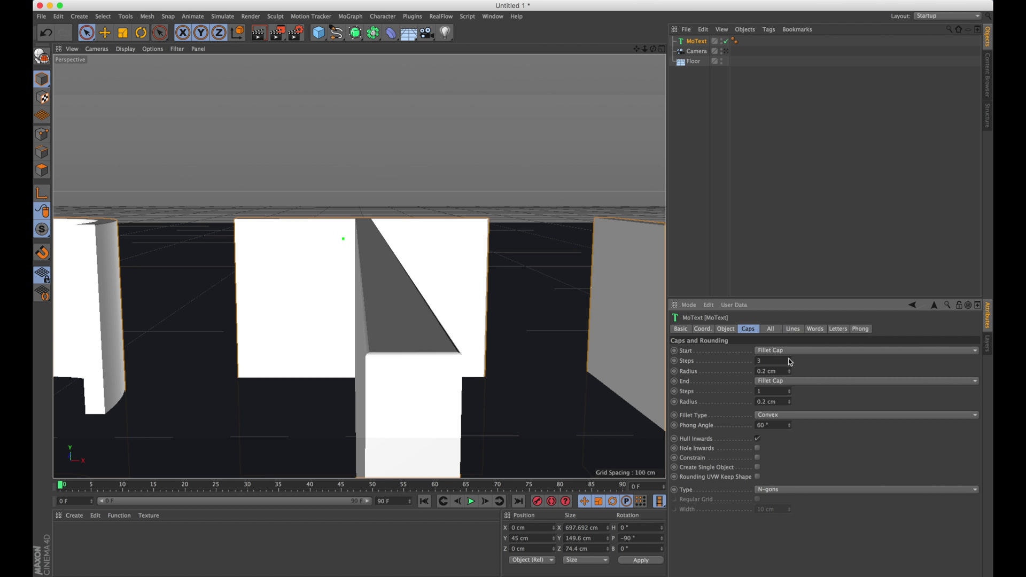
pyautogui.click(789, 359)
pyautogui.keyDown('alt'); pyautogui.moveTo(384, 322); pyautogui.dragTo(360, 289); pyautogui.keyUp('alt')
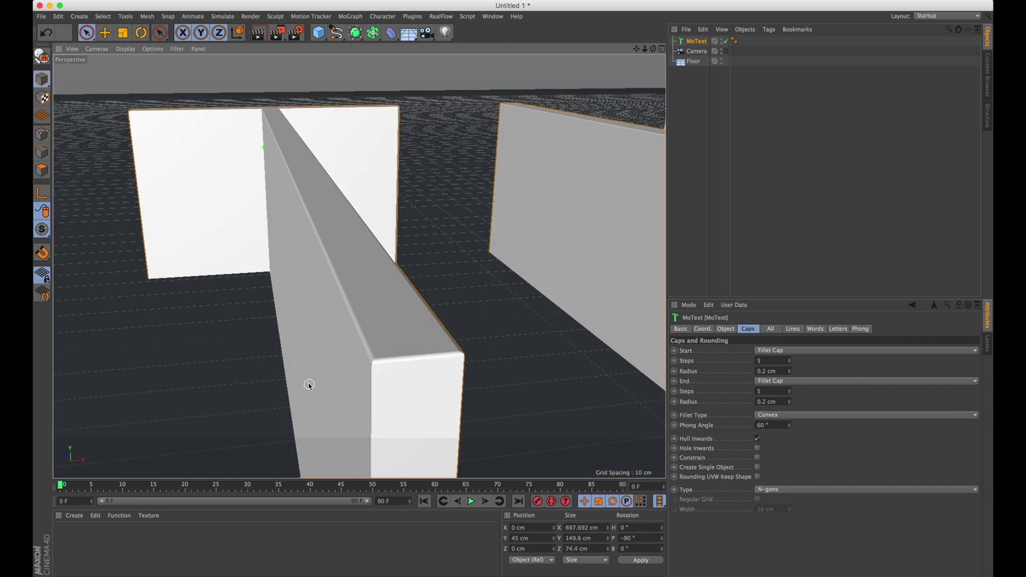
pyautogui.keyDown('alt'); pyautogui.moveTo(376, 312); pyautogui.dragTo(446, 361); pyautogui.keyUp('alt')
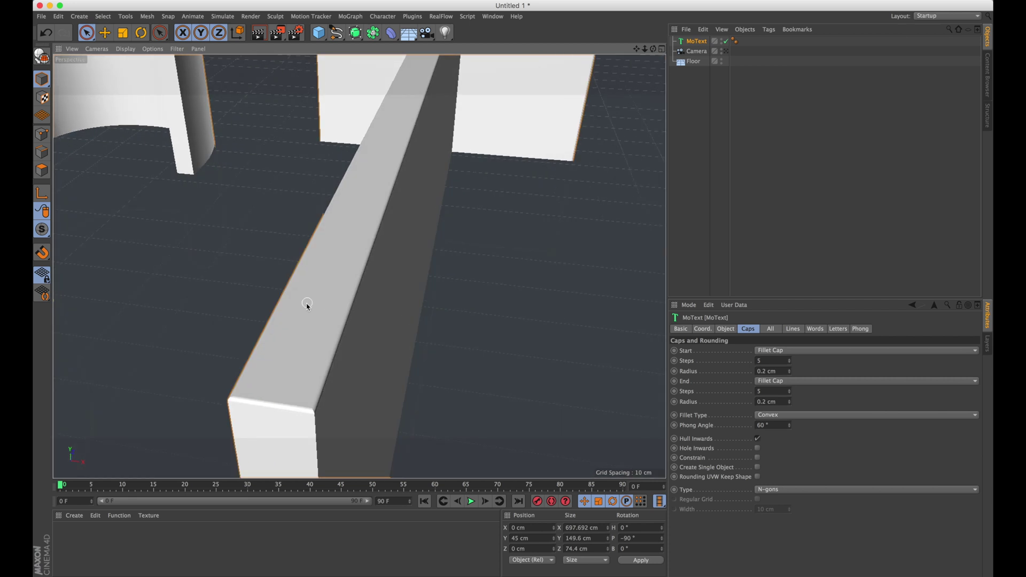
pyautogui.keyDown('alt'); pyautogui.moveTo(301, 337); pyautogui.dragTo(326, 344); pyautogui.keyUp('alt')
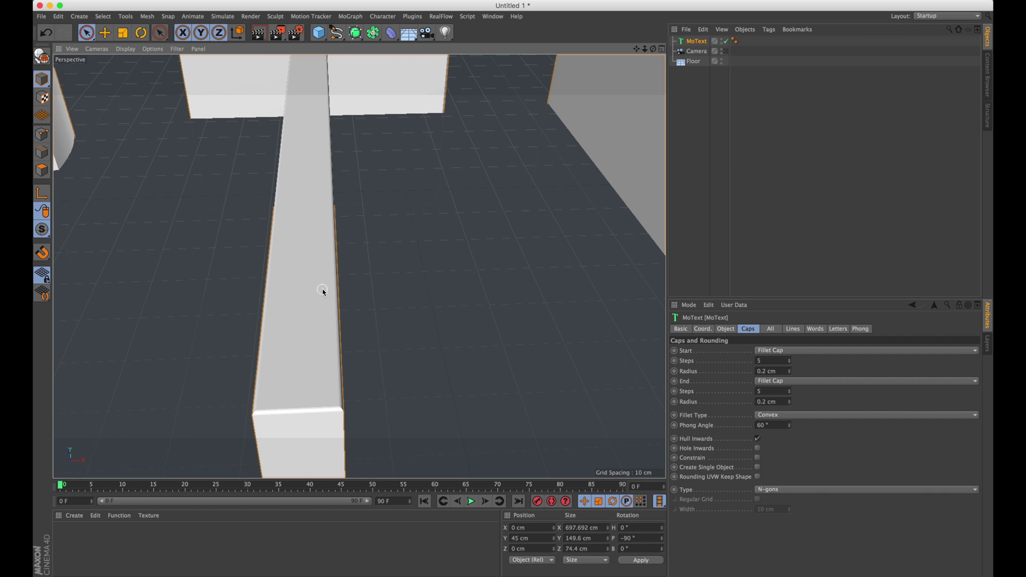
pyautogui.scroll(-5, 322, 290)
pyautogui.scroll(-10, 322, 290)
pyautogui.keyDown('alt'); pyautogui.moveTo(322, 291); pyautogui.dragTo(397, 313); pyautogui.keyUp('alt')
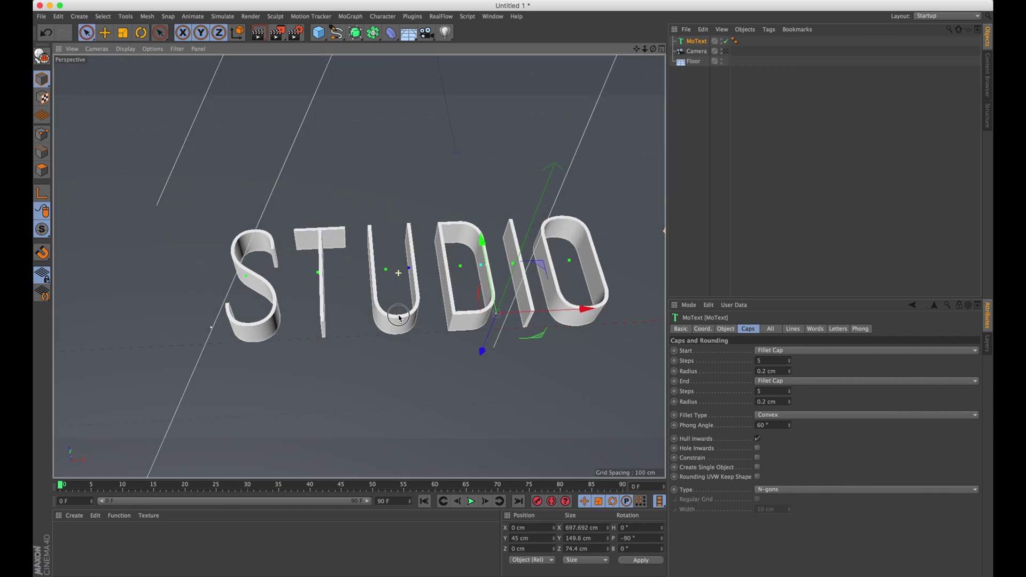
# - Look through the scene camera and center the text vertically in the frame at a Z position of about -96 cm
pyautogui.click(725, 52)
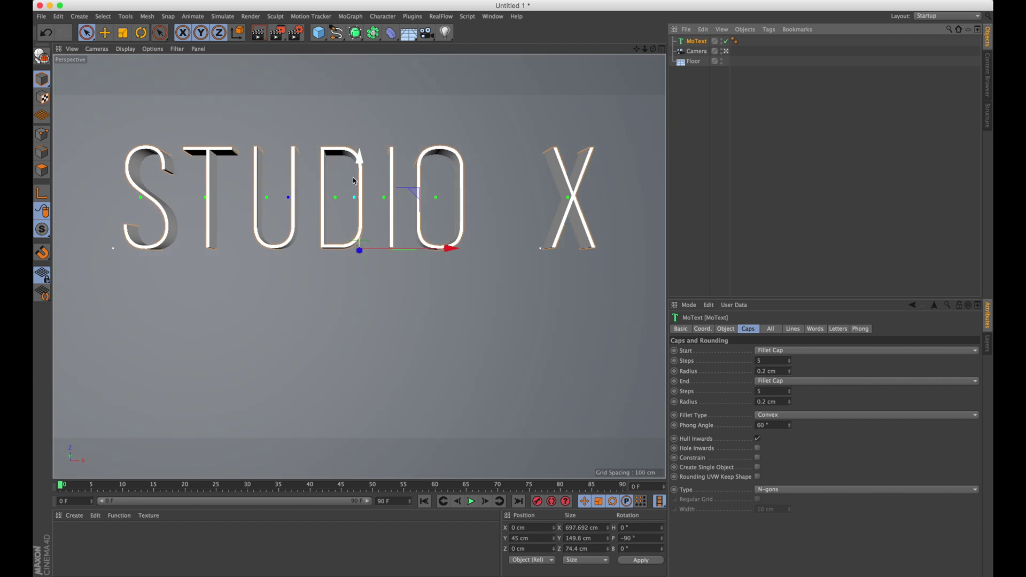
pyautogui.moveTo(359, 158); pyautogui.dragTo(360, 227)
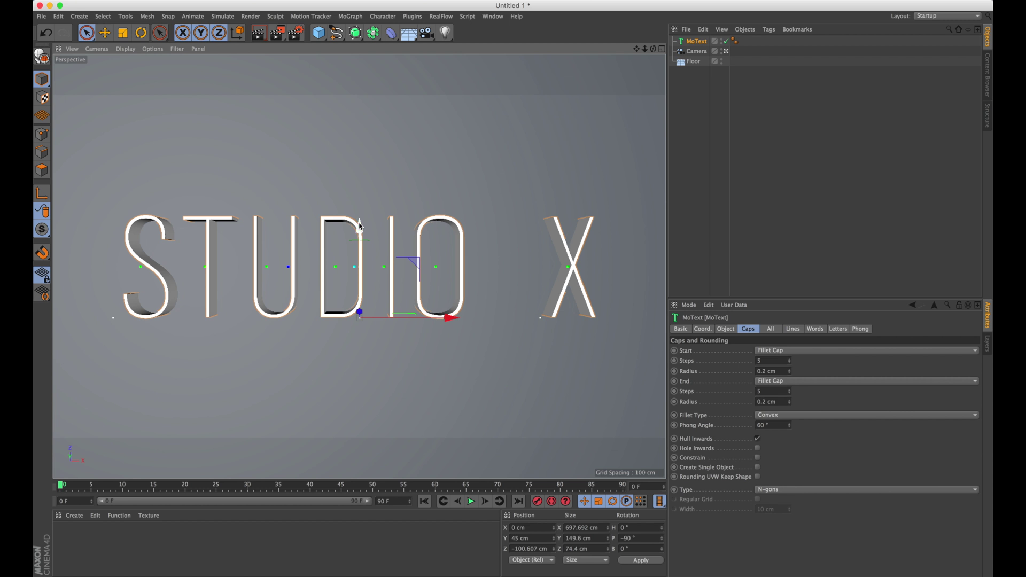
pyautogui.moveTo(361, 249); pyautogui.dragTo(363, 247)
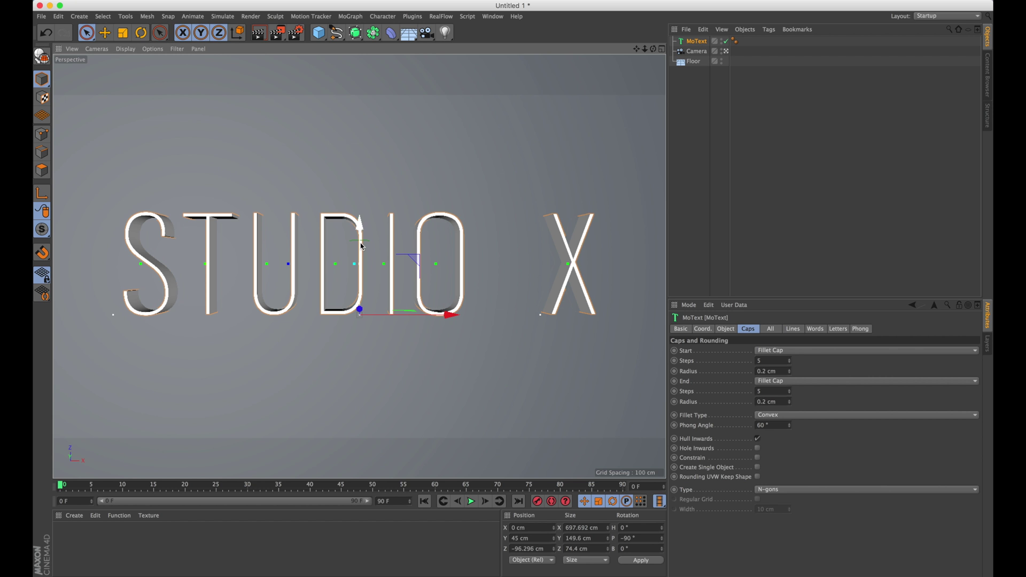
pyautogui.click(699, 136)
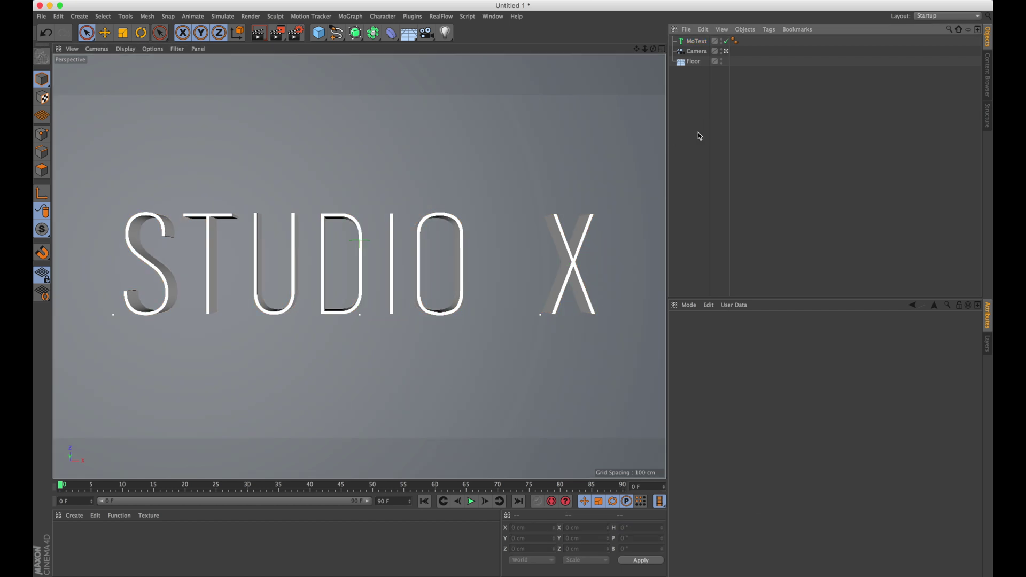
# - Save the project in the Documents folder as "Clean Shadow Title"
pyautogui.press('super+s')
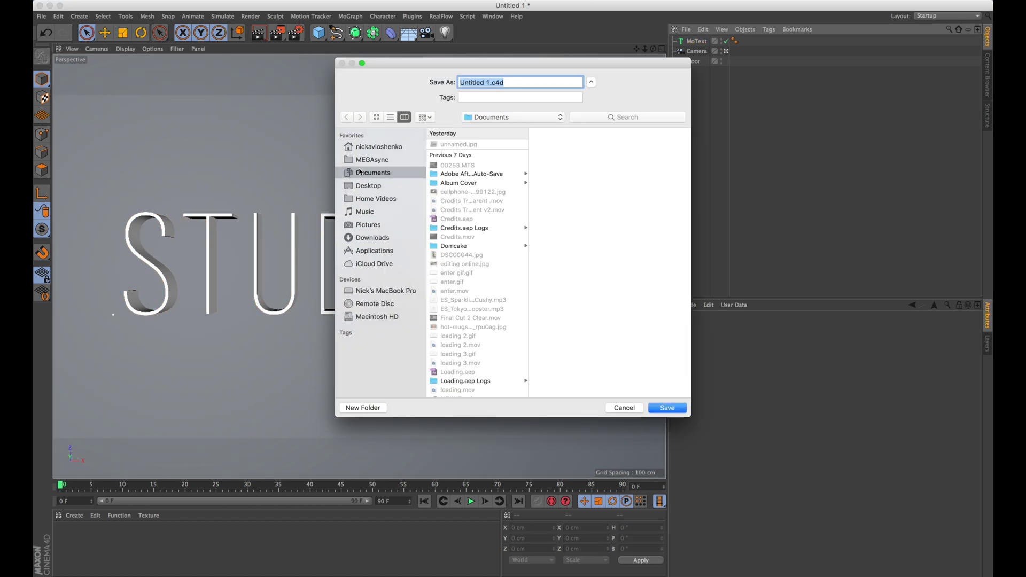
pyautogui.write('Clean Shadow Title')
pyautogui.press('Return')
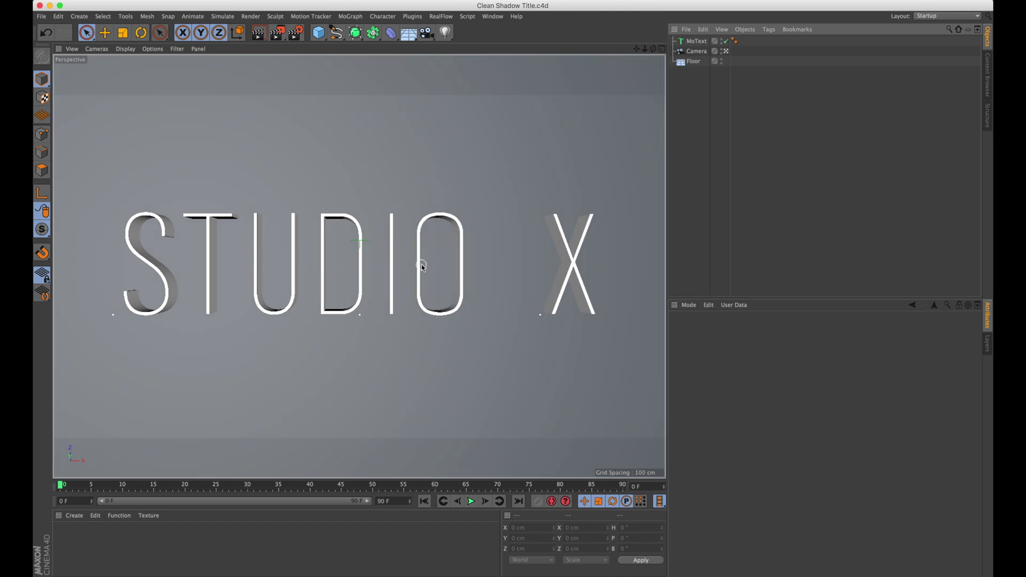
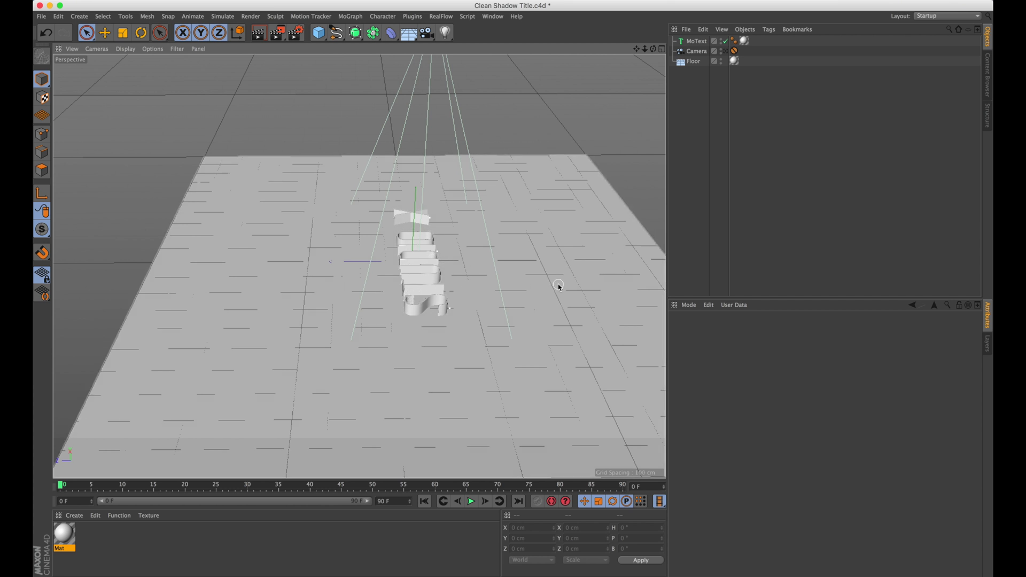
# - Add an area light and place it beyond the tops of the letters at about Y 374 cm and Z 685 cm
pyautogui.click(448, 36)
pyautogui.click(528, 60)
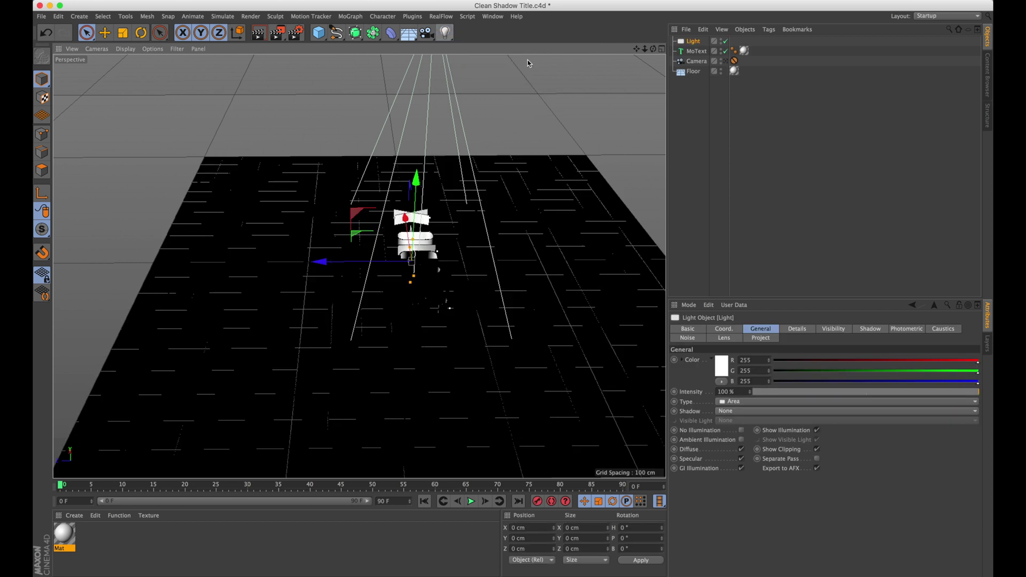
pyautogui.moveTo(417, 197); pyautogui.dragTo(418, 101)
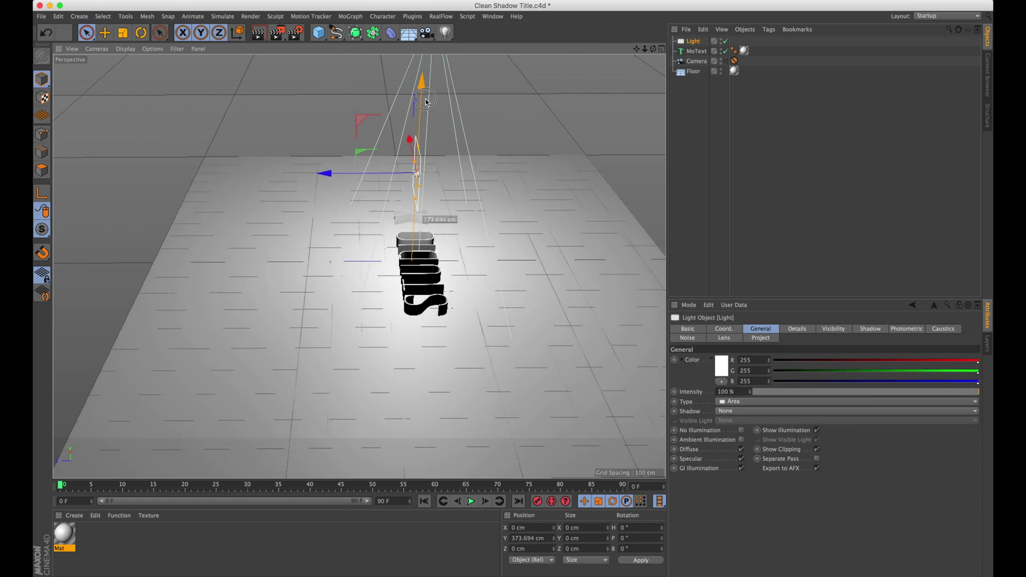
pyautogui.moveTo(375, 176); pyautogui.dragTo(183, 168)
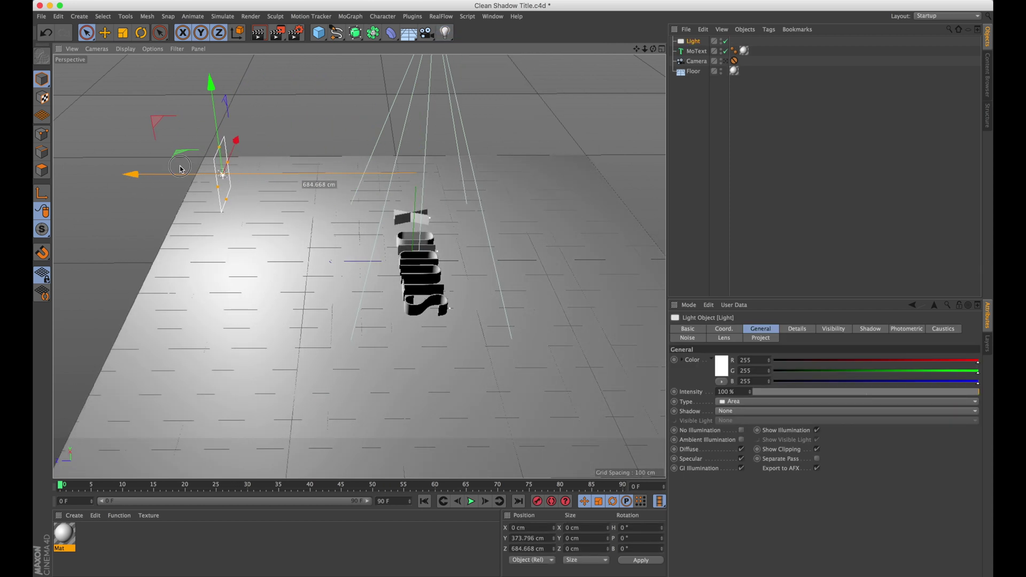
# - Widen the area light to a Size X of about 808 cm so it spans the whole text
pyautogui.keyDown('alt'); pyautogui.moveTo(253, 196); pyautogui.dragTo(221, 215); pyautogui.keyUp('alt')
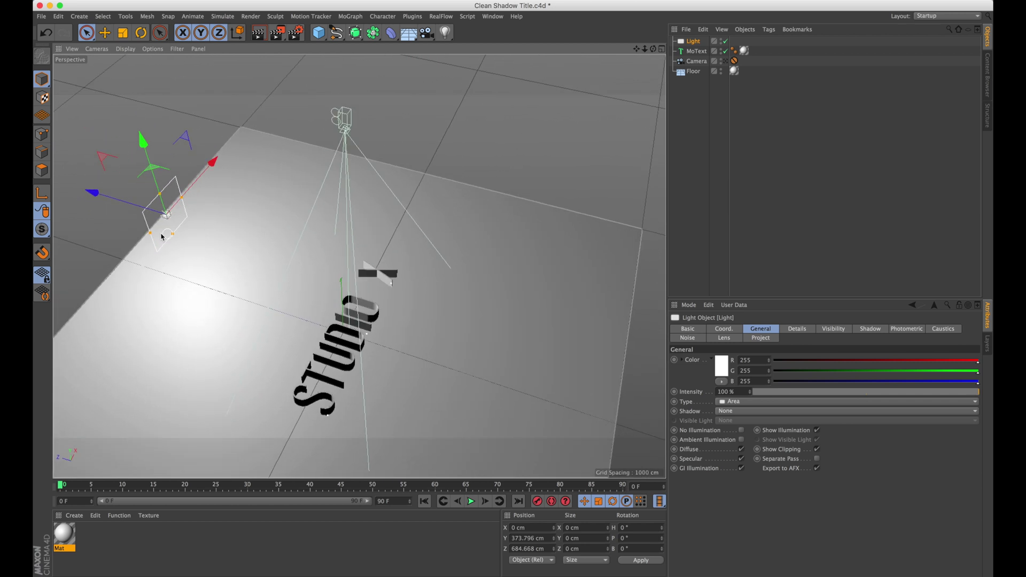
pyautogui.moveTo(150, 235); pyautogui.dragTo(106, 283)
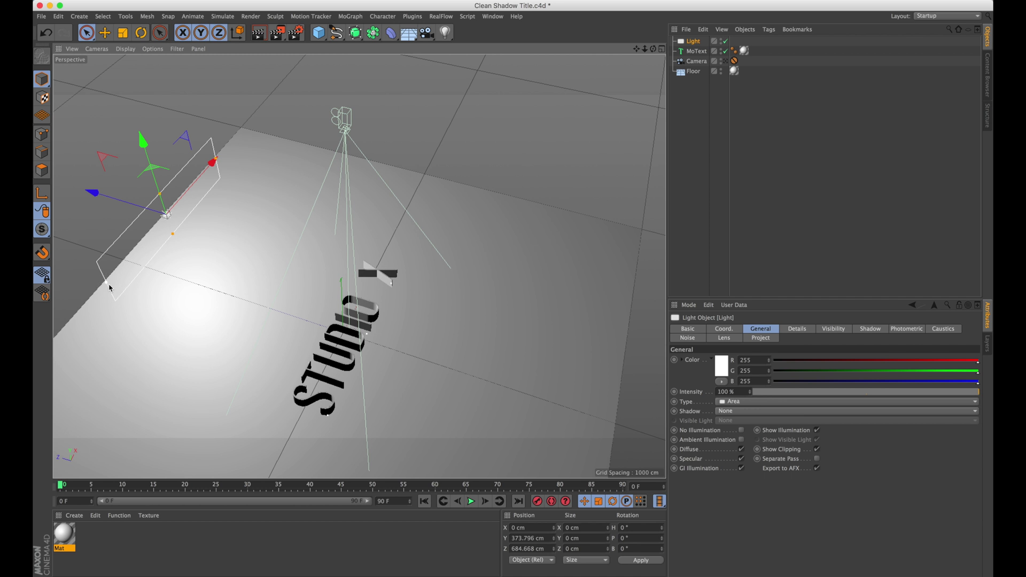
pyautogui.click(795, 330)
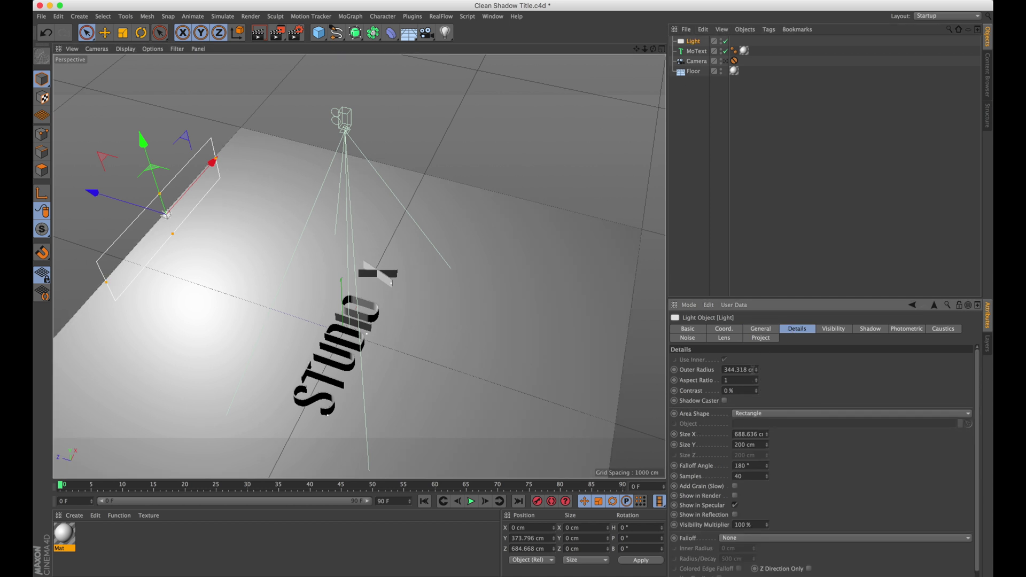
pyautogui.moveTo(767, 435); pyautogui.dragTo(767, 386)
pyautogui.moveTo(635, 49); pyautogui.dragTo(606, 59)
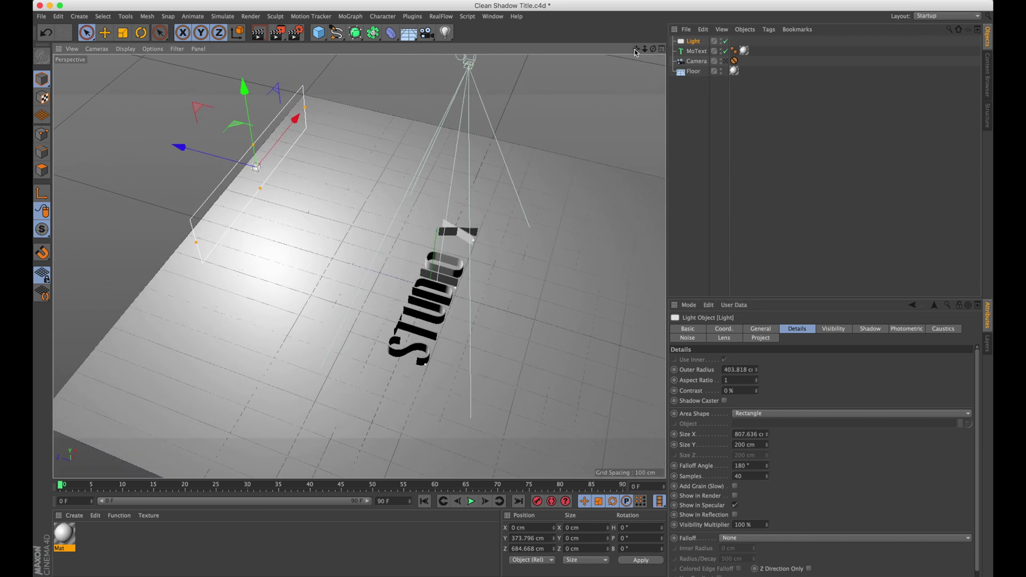
# - Set the light's shadow type to Area
pyautogui.click(763, 330)
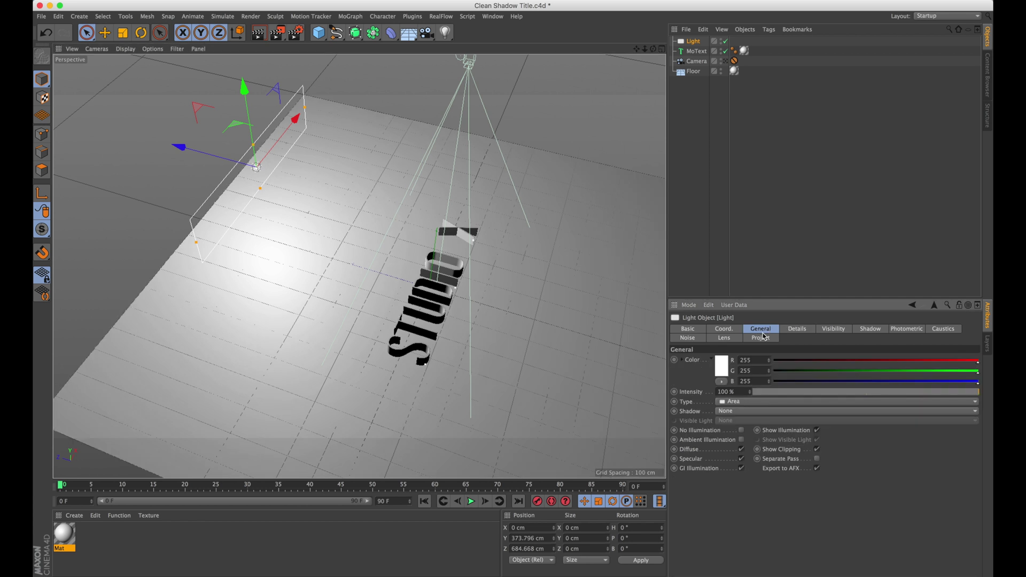
pyautogui.click(727, 412)
pyautogui.click(737, 455)
# - Lower the area light to a Y position of about 179 cm and tilt it to a pitch of about 6.5°
pyautogui.moveTo(288, 318)
pyautogui.keyDown('alt'); pyautogui.mouseDown()
pyautogui.moveTo(339, 284)
pyautogui.moveTo(372, 234)
pyautogui.moveTo(336, 226)
pyautogui.moveTo(355, 231)
pyautogui.mouseUp(); pyautogui.keyUp('alt')
pyautogui.keyDown('alt'); pyautogui.moveTo(239, 207); pyautogui.dragTo(245, 298); pyautogui.keyUp('alt')
pyautogui.moveTo(265, 73); pyautogui.dragTo(268, 115)
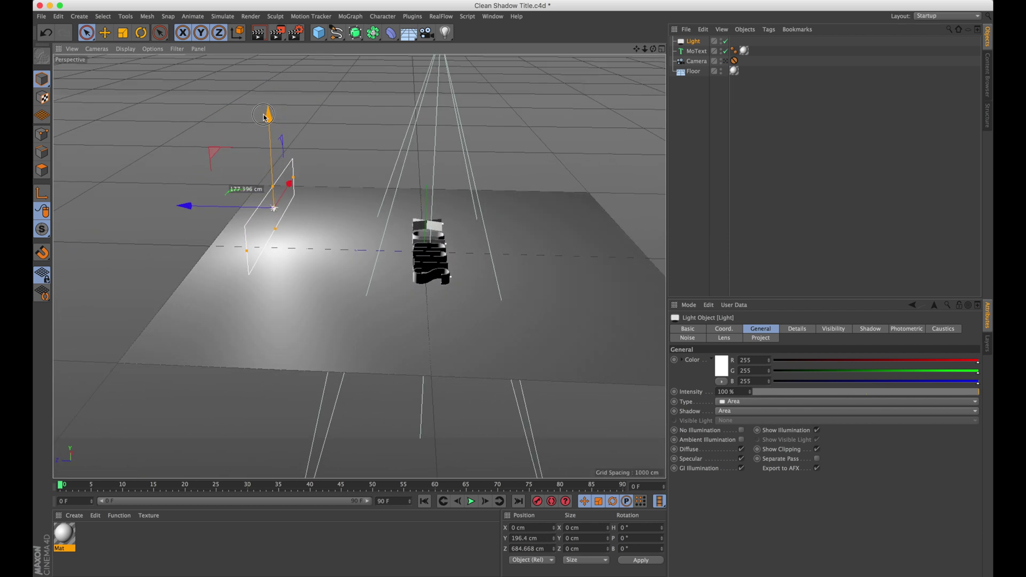
pyautogui.keyDown('alt'); pyautogui.moveTo(296, 233); pyautogui.dragTo(297, 184); pyautogui.keyUp('alt')
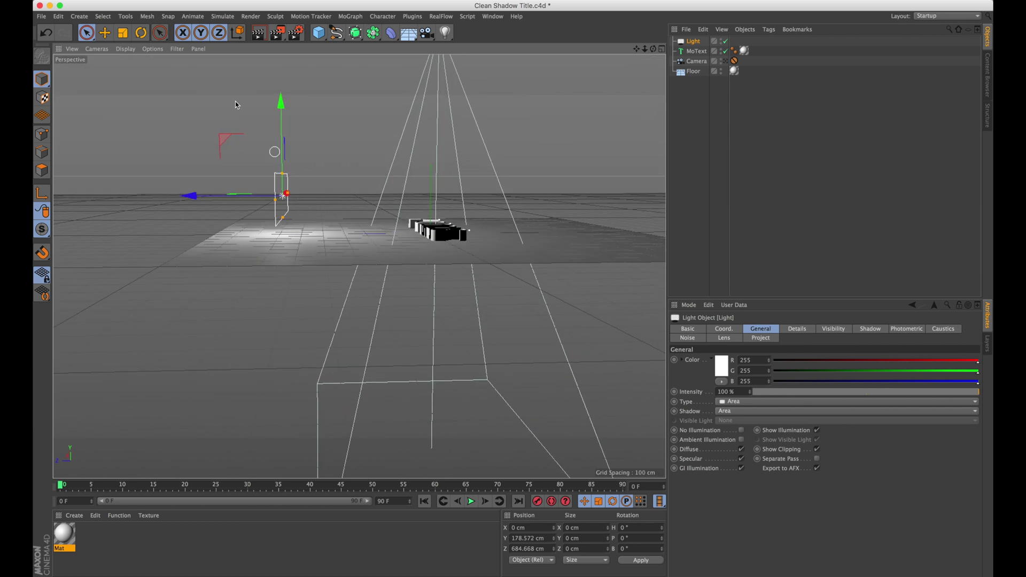
pyautogui.click(140, 32)
pyautogui.moveTo(246, 152); pyautogui.dragTo(253, 155)
pyautogui.click(86, 32)
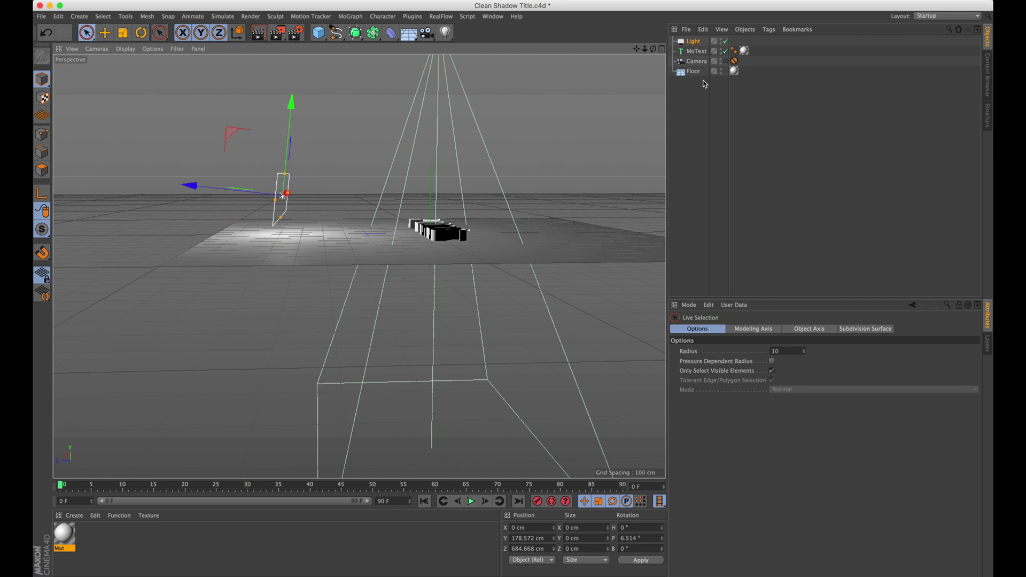
# - Render a preview through the scene camera to check the shadows cast by the letters
pyautogui.click(725, 62)
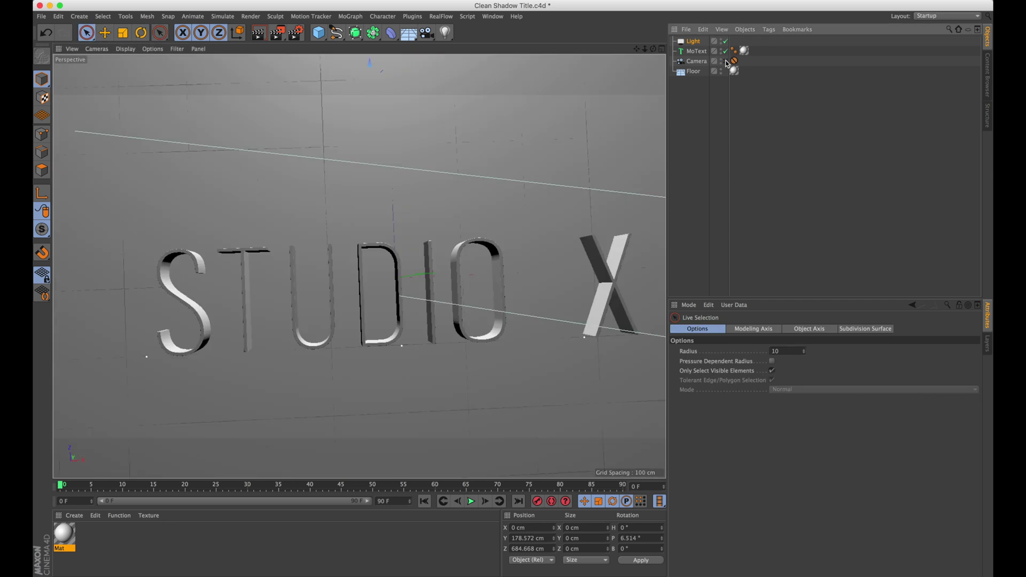
pyautogui.click(260, 34)
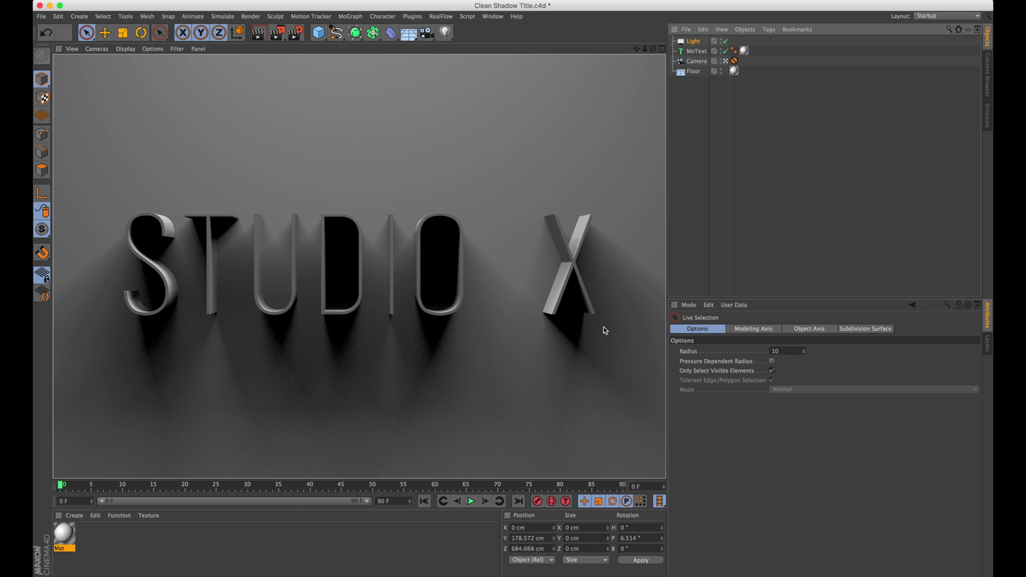
pyautogui.click(676, 117)
# - Outside the camera view, add a second area light above the text at about Y 643 cm, rotated to a pitch of -90°
pyautogui.click(726, 61)
pyautogui.moveTo(446, 33); pyautogui.dragTo(553, 67)
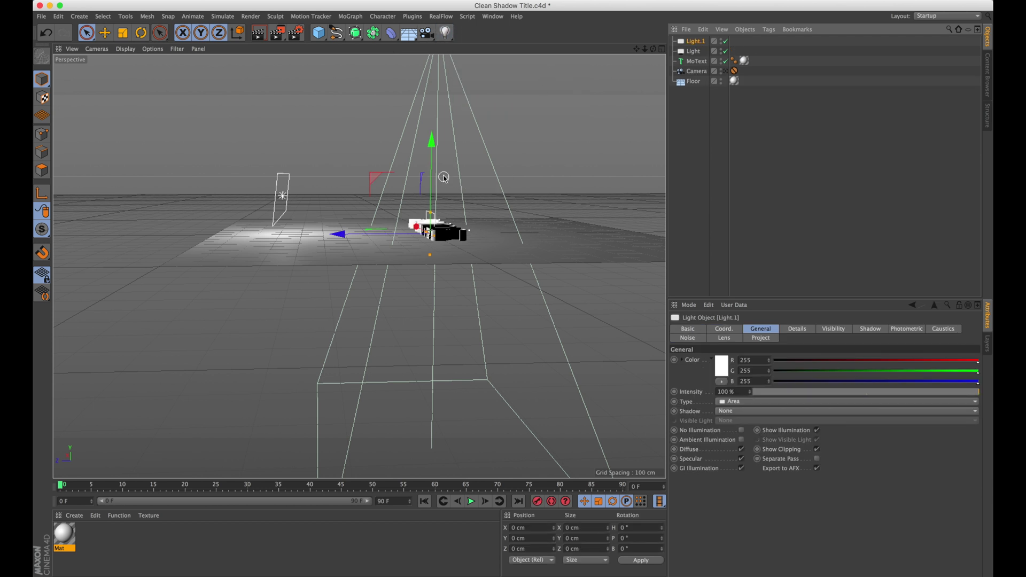
pyautogui.moveTo(431, 172); pyautogui.dragTo(432, 34)
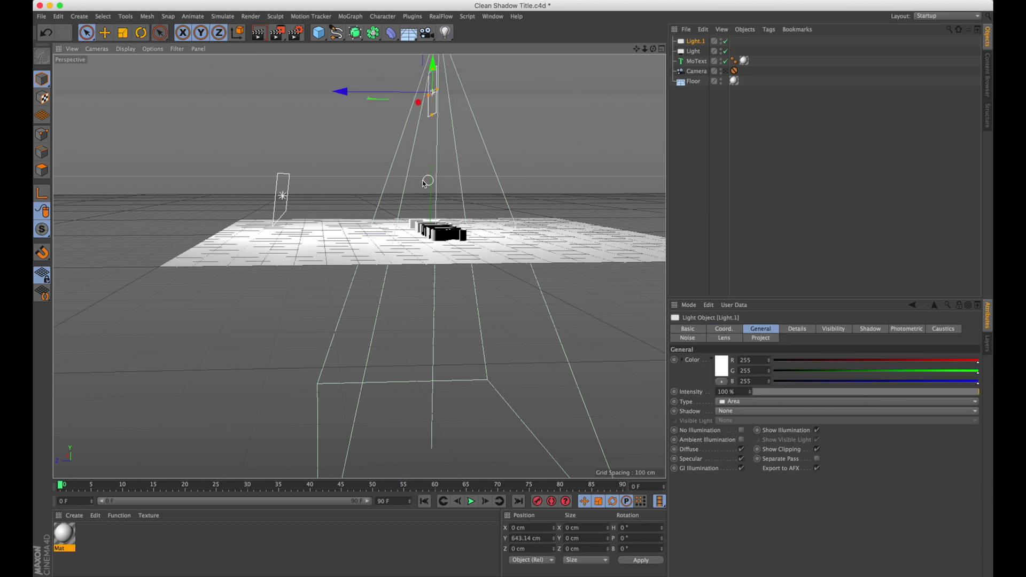
pyautogui.press('r')
pyautogui.moveTo(379, 87); pyautogui.dragTo(422, 159)
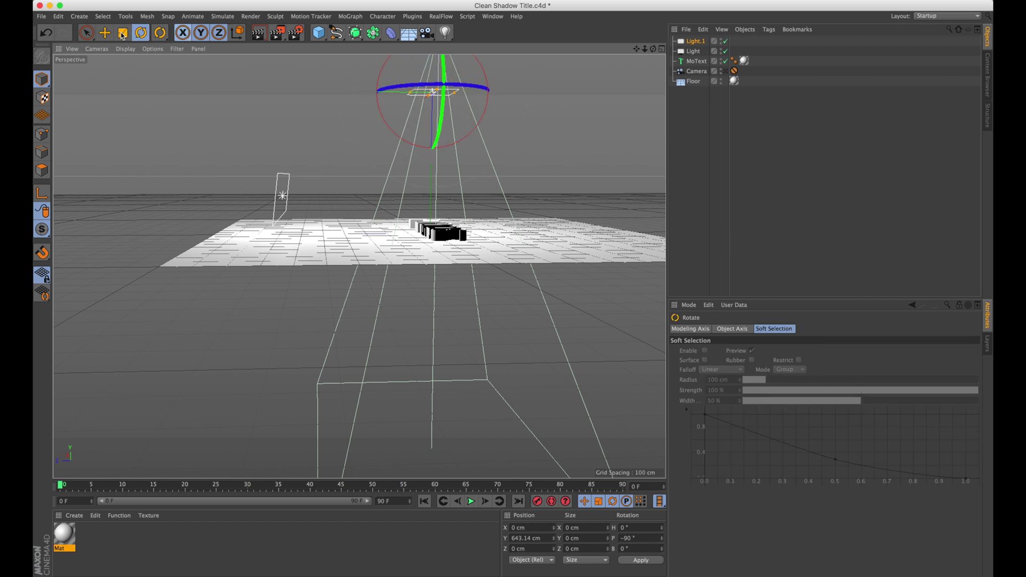
# - Enlarge the area light above the text to about 789 by 436 cm
pyautogui.press('space')
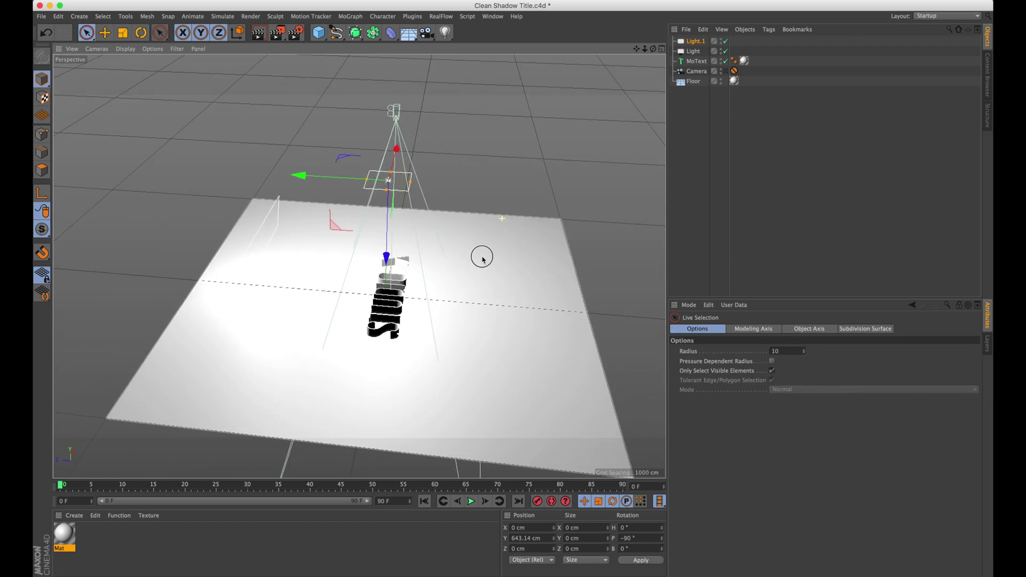
pyautogui.keyDown('alt'); pyautogui.moveTo(482, 257); pyautogui.dragTo(473, 282); pyautogui.keyUp('alt')
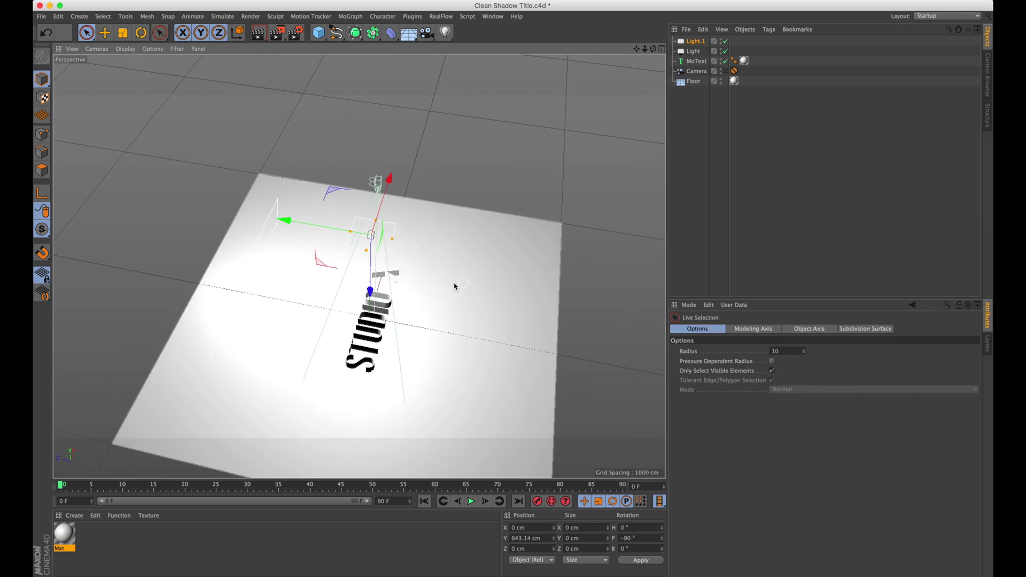
pyautogui.moveTo(392, 238); pyautogui.dragTo(418, 244)
pyautogui.keyDown('alt'); pyautogui.moveTo(458, 289); pyautogui.dragTo(451, 245); pyautogui.keyUp('alt')
# - Give the overhead area light a Linear falloff with a decay radius of about 986 cm
pyautogui.click(701, 42)
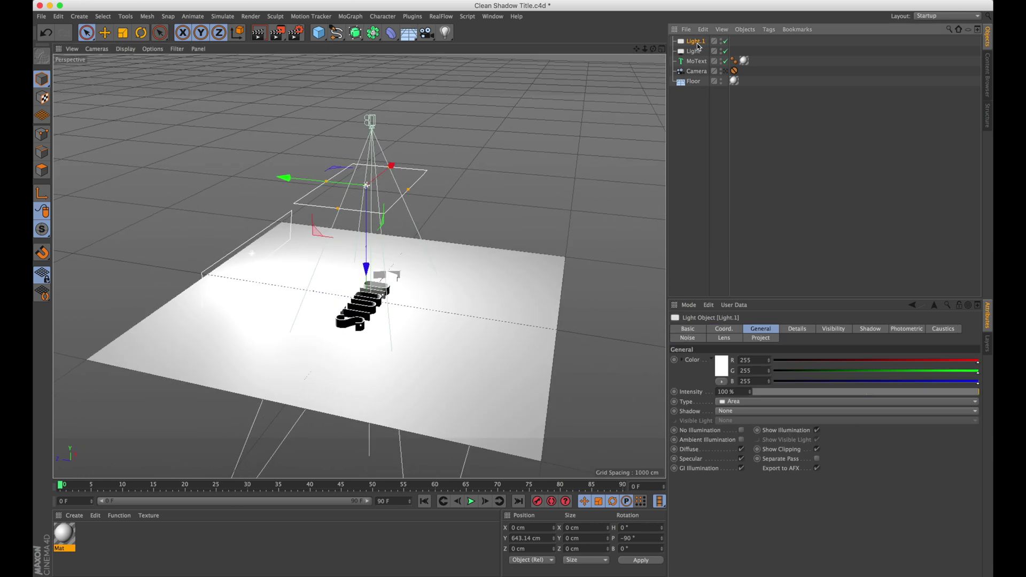
pyautogui.click(797, 329)
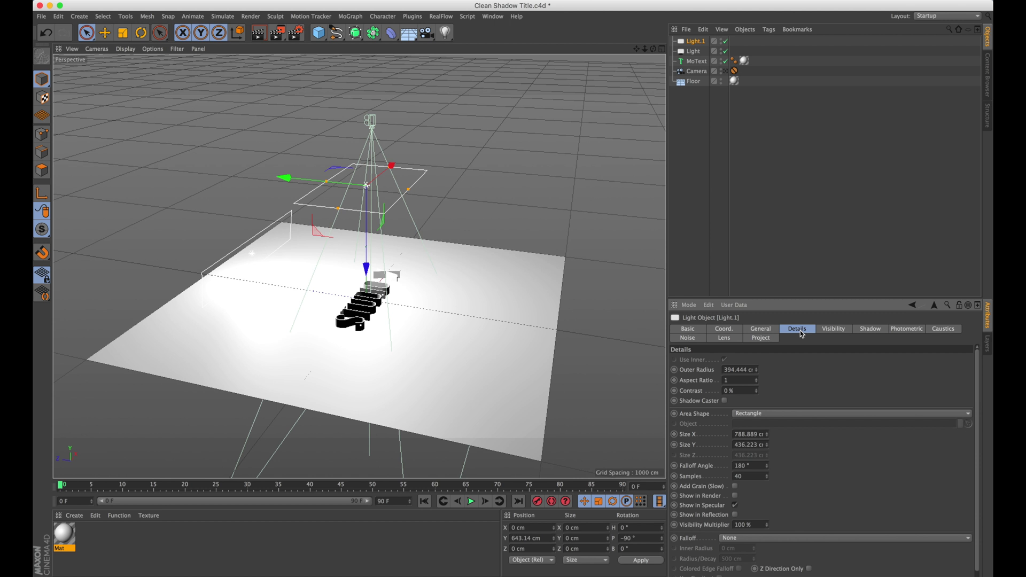
pyautogui.click(785, 539)
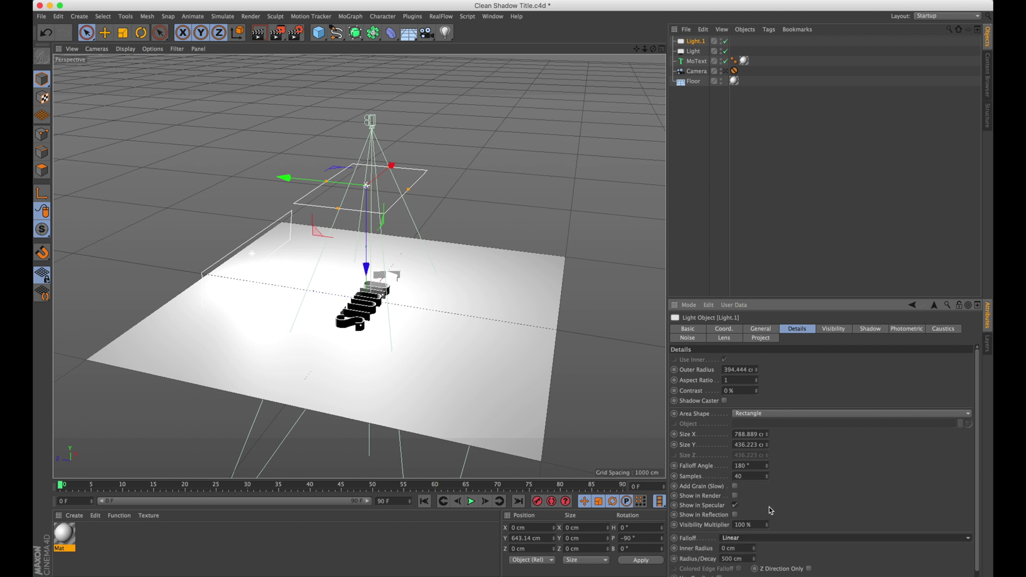
pyautogui.click(769, 508)
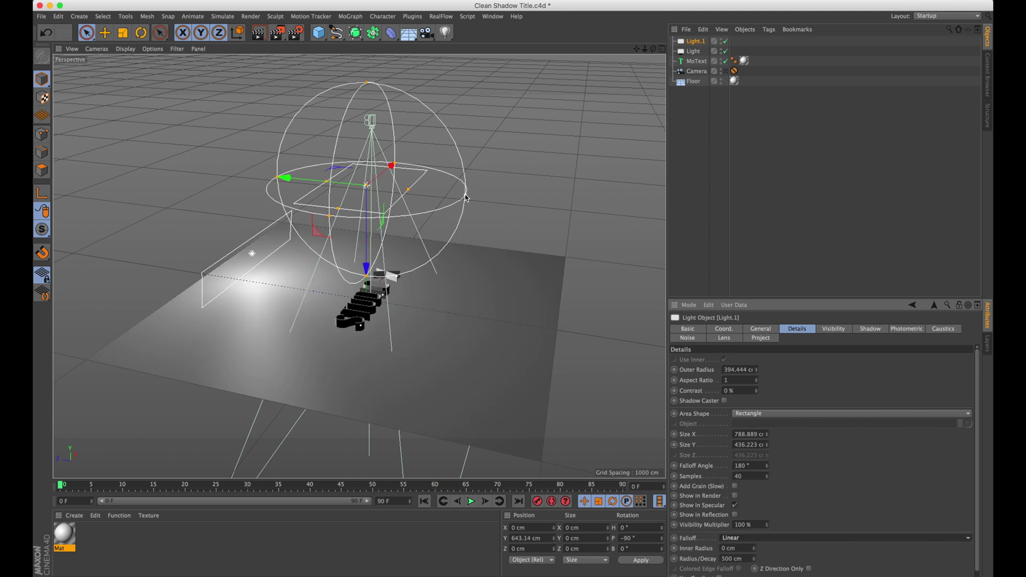
pyautogui.moveTo(466, 195); pyautogui.dragTo(572, 225)
# - Render a preview through the scene camera to check the two area lights together
pyautogui.keyDown('alt'); pyautogui.moveTo(517, 265); pyautogui.dragTo(357, 376); pyautogui.keyUp('alt')
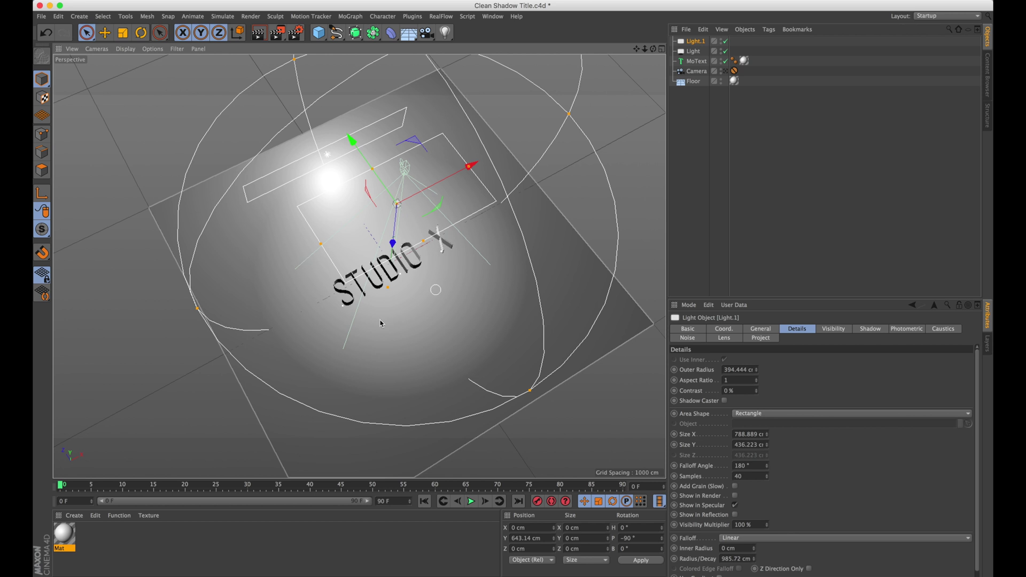
pyautogui.click(725, 71)
pyautogui.click(260, 36)
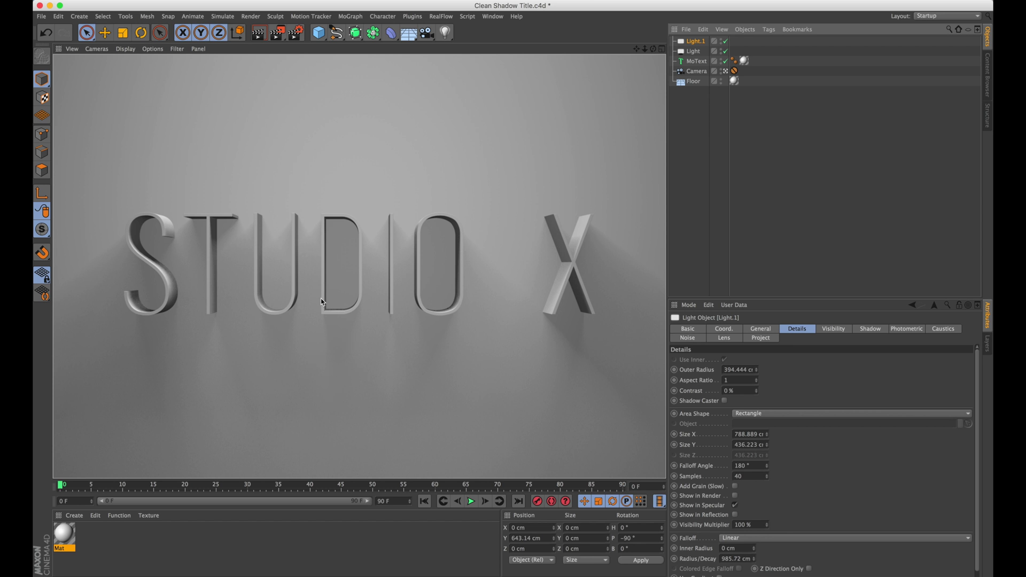
# - Disable the overhead area light and render a preview of the shadows from the first area light alone
pyautogui.click(697, 50)
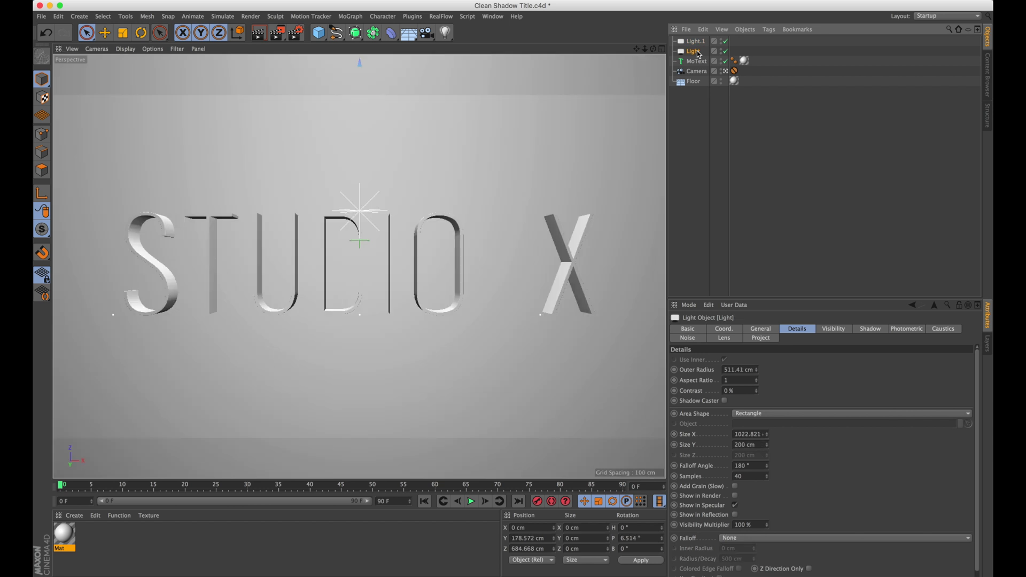
pyautogui.click(697, 42)
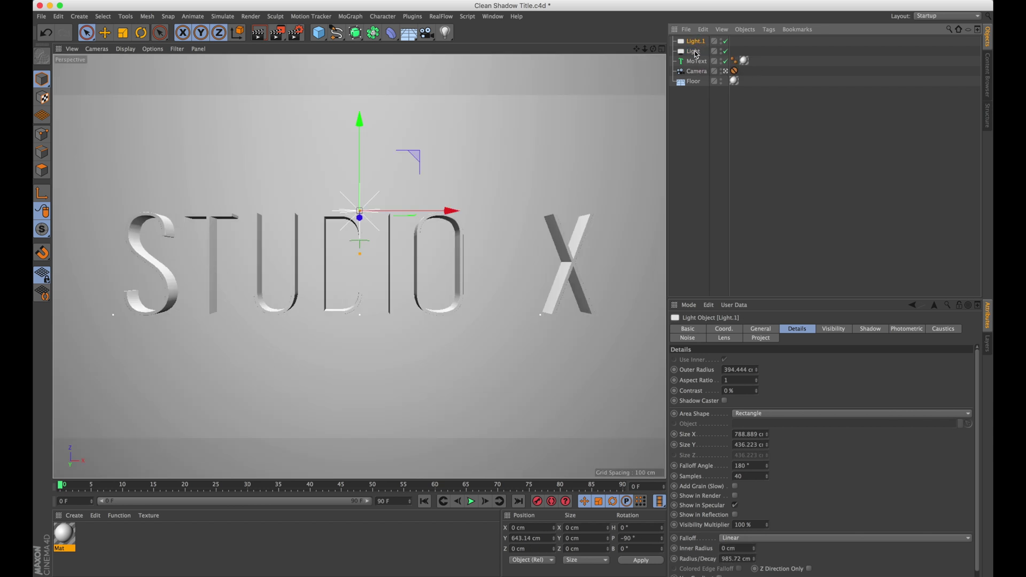
pyautogui.click(693, 132)
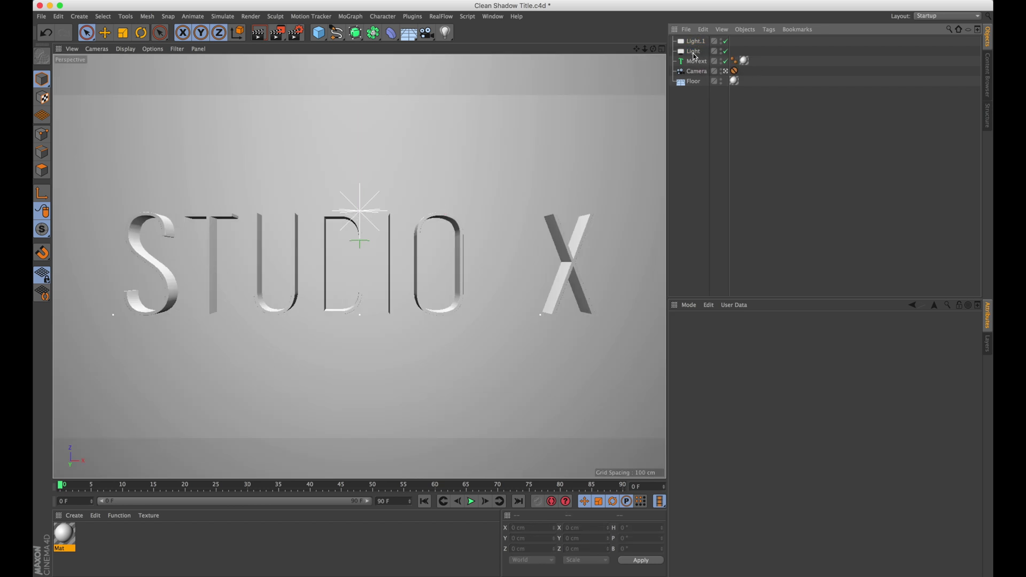
pyautogui.click(725, 41)
pyautogui.click(693, 52)
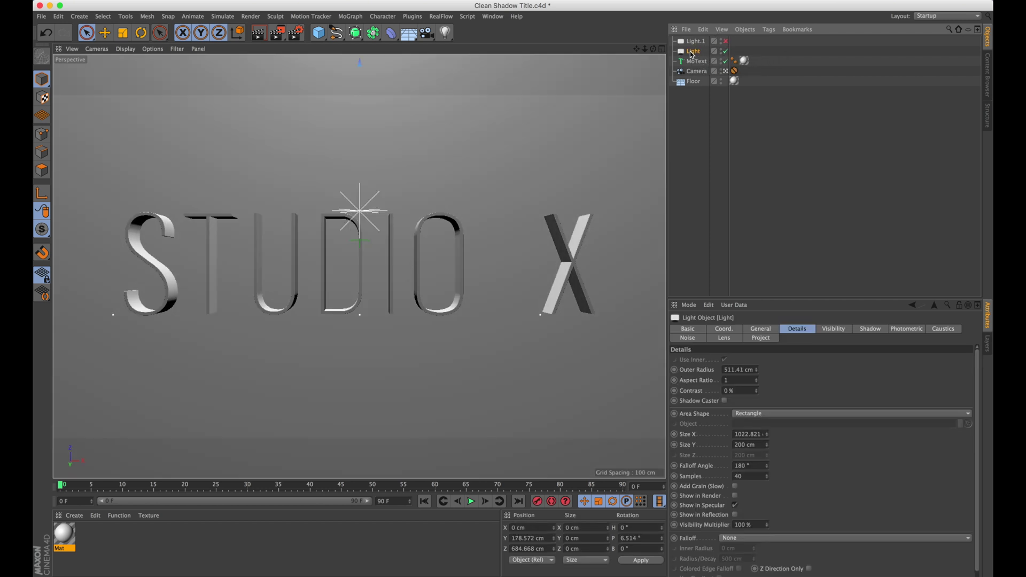
pyautogui.click(259, 33)
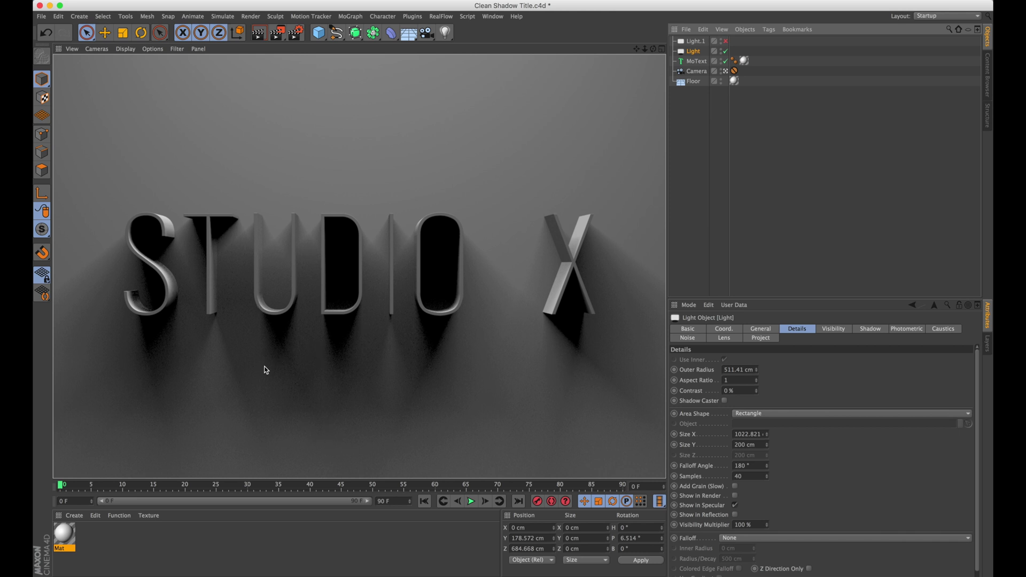
# - Re-enable the overhead area light and, outside the camera view, compare the floor with the first light off and on
pyautogui.click(725, 41)
pyautogui.keyDown('alt'); pyautogui.moveTo(487, 318); pyautogui.dragTo(491, 363); pyautogui.keyUp('alt')
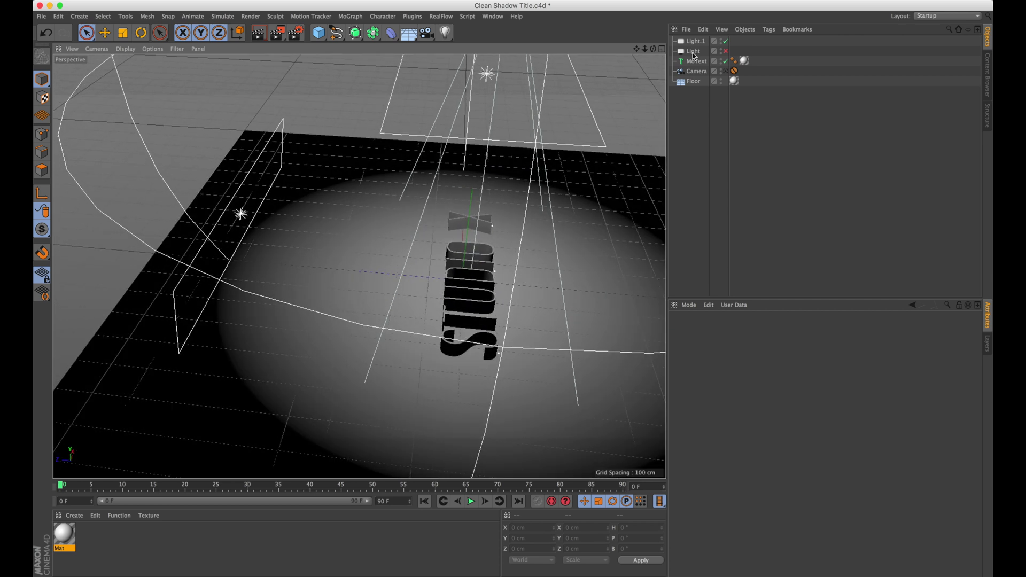
pyautogui.click(694, 51)
pyautogui.click(726, 51)
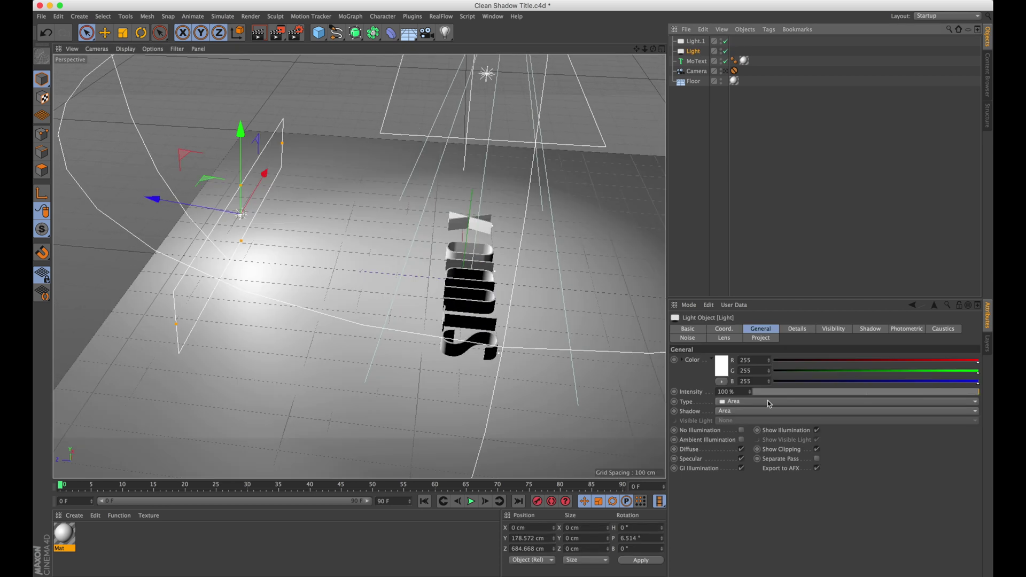
# - Change the first light's type to Parallel and rotate it 180° to a pitch of about 186.5°
pyautogui.click(736, 404)
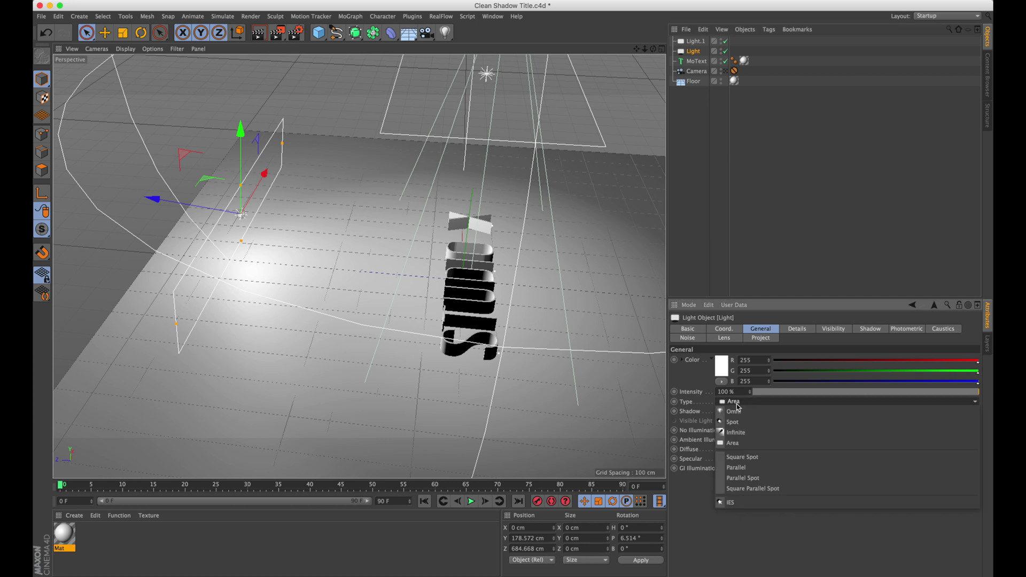
pyautogui.click(742, 469)
pyautogui.keyDown('alt'); pyautogui.moveTo(247, 302); pyautogui.dragTo(194, 273); pyautogui.keyUp('alt')
pyautogui.click(141, 32)
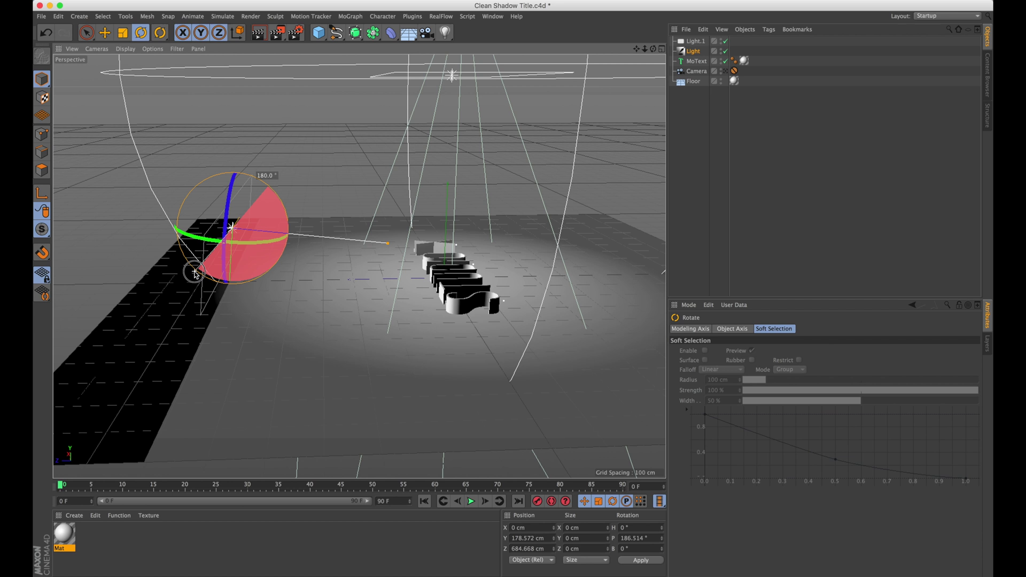
pyautogui.moveTo(322, 295)
pyautogui.keyDown('alt'); pyautogui.mouseDown()
pyautogui.moveTo(378, 275)
pyautogui.moveTo(399, 280)
pyautogui.moveTo(343, 269)
pyautogui.moveTo(320, 290)
pyautogui.mouseUp(); pyautogui.keyUp('alt')
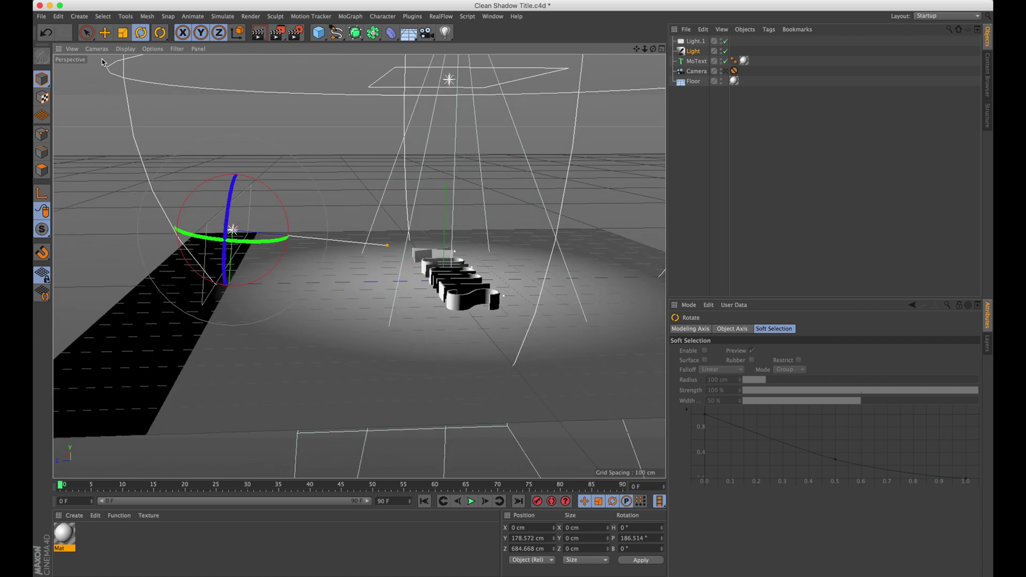
# - Move the parallel light farther back from the text, to about Y 136 cm and Z 1053 cm
pyautogui.click(86, 32)
pyautogui.moveTo(229, 306)
pyautogui.mouseDown()
pyautogui.moveTo(233, 287)
pyautogui.moveTo(229, 306)
pyautogui.mouseUp()
pyautogui.moveTo(321, 266); pyautogui.dragTo(210, 252)
pyautogui.moveTo(209, 305)
pyautogui.keyDown('alt'); pyautogui.mouseDown()
pyautogui.moveTo(260, 290)
pyautogui.moveTo(225, 291)
pyautogui.moveTo(191, 316)
pyautogui.moveTo(199, 314)
pyautogui.mouseUp(); pyautogui.keyUp('alt')
# - Check the parallel light's shadow type options, keep Area, and render a preview through the scene camera
pyautogui.click(692, 51)
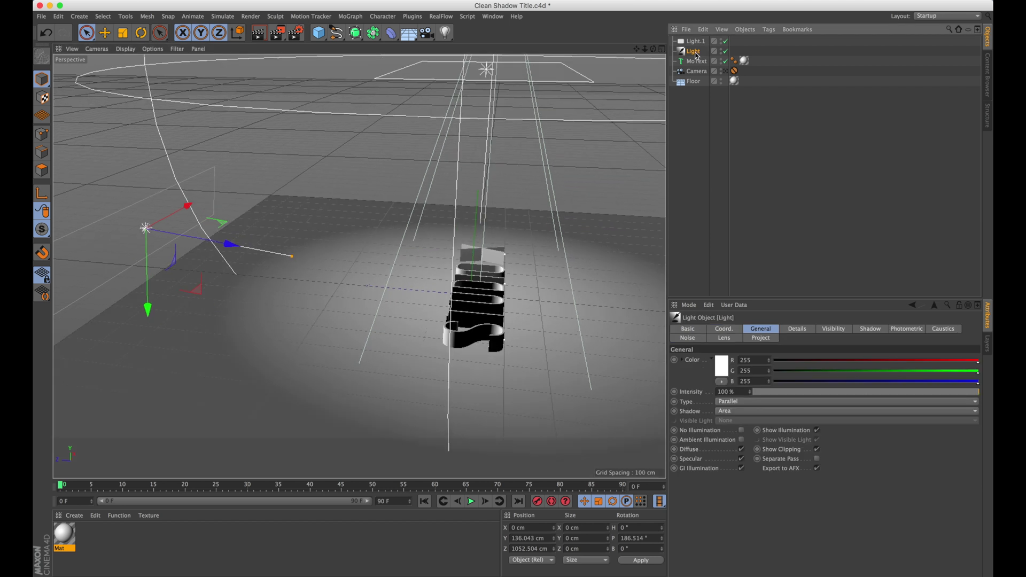
pyautogui.click(748, 413)
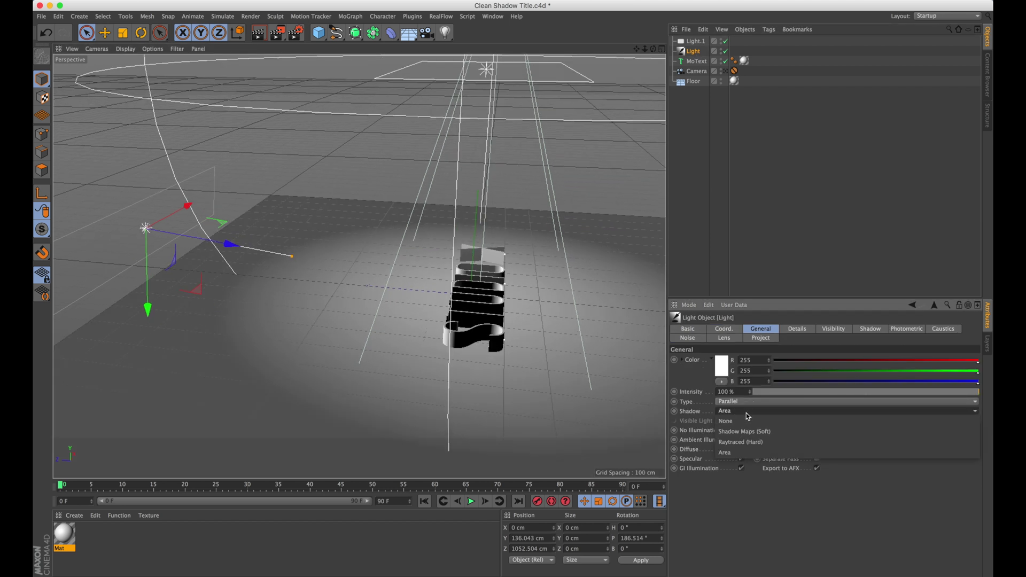
pyautogui.click(747, 414)
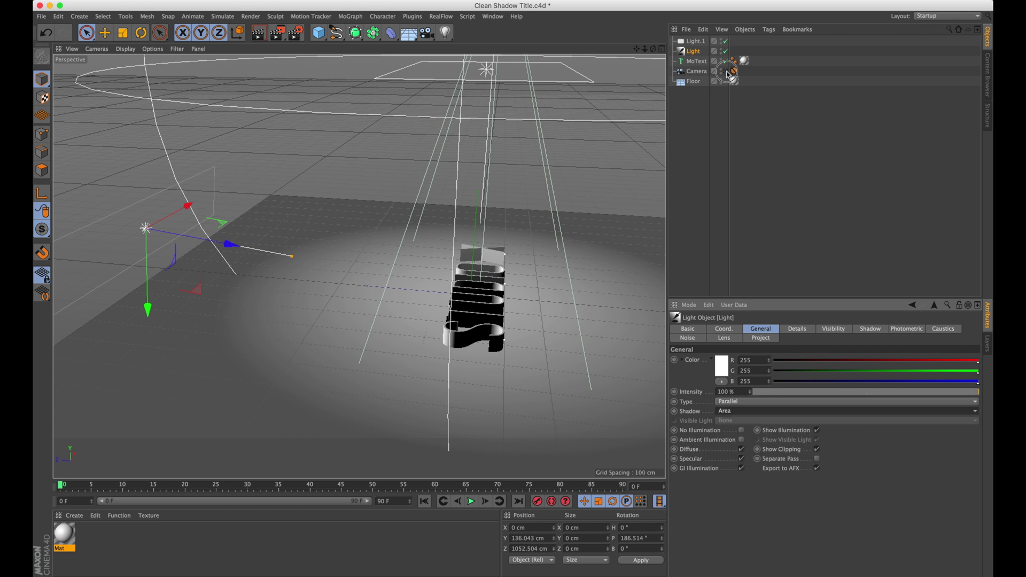
pyautogui.click(725, 71)
pyautogui.click(726, 71)
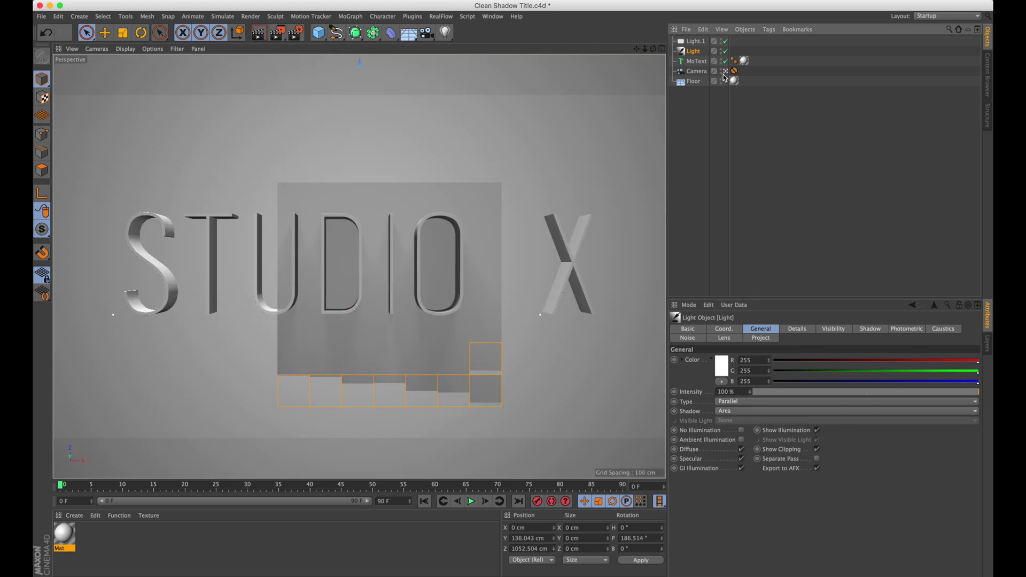
# - Disable the overhead area light and render a preview of the parallel light's shadows alone
pyautogui.click(698, 132)
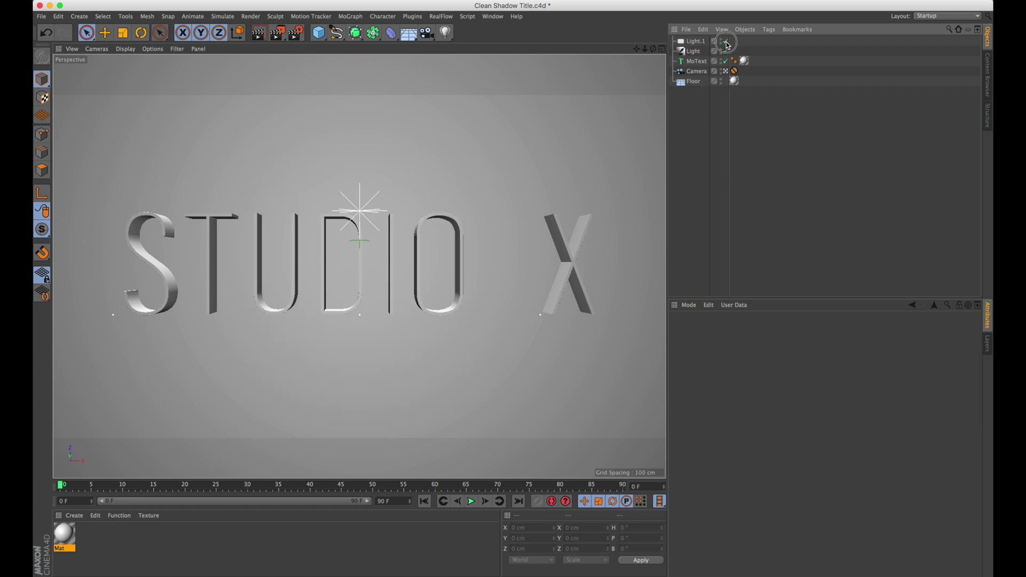
pyautogui.click(725, 41)
pyautogui.click(259, 34)
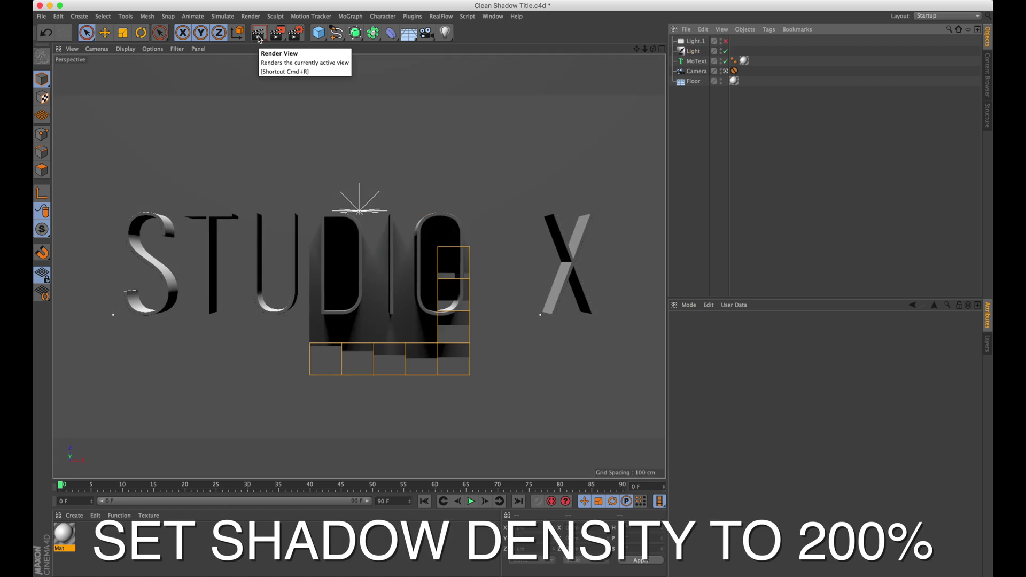
# - Replace the parallel light with a new light that casts Area shadows at 200% density
pyautogui.click(444, 34)
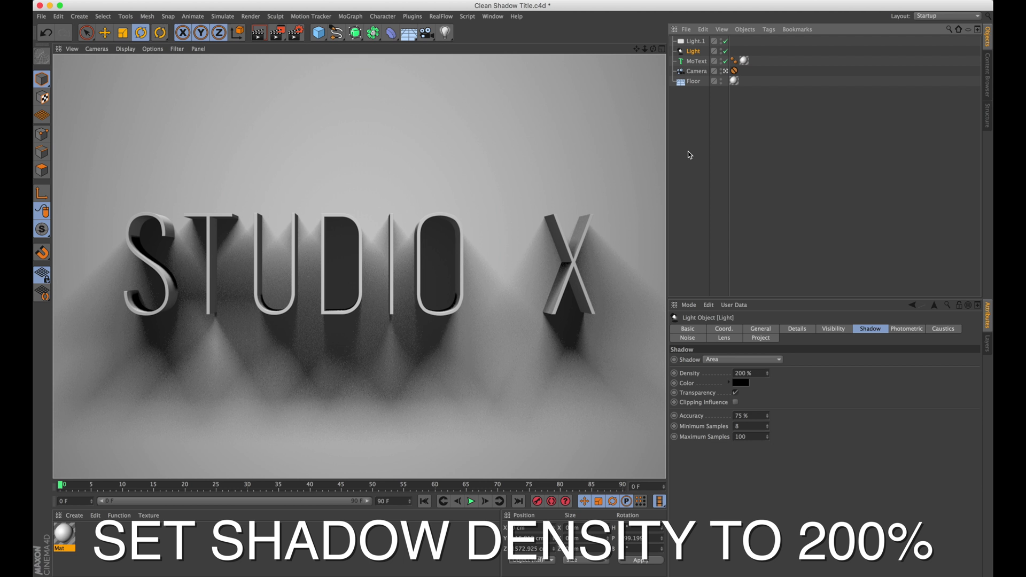
pyautogui.click(688, 133)
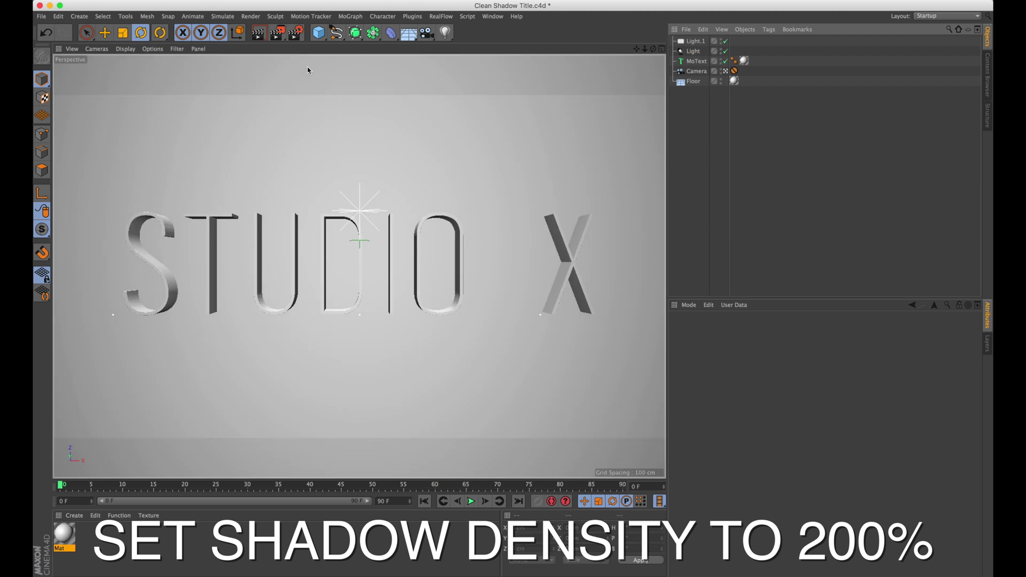
# - Switch the renderer to Physical with the Ambient Occlusion effect added, and render a preview
pyautogui.click(297, 33)
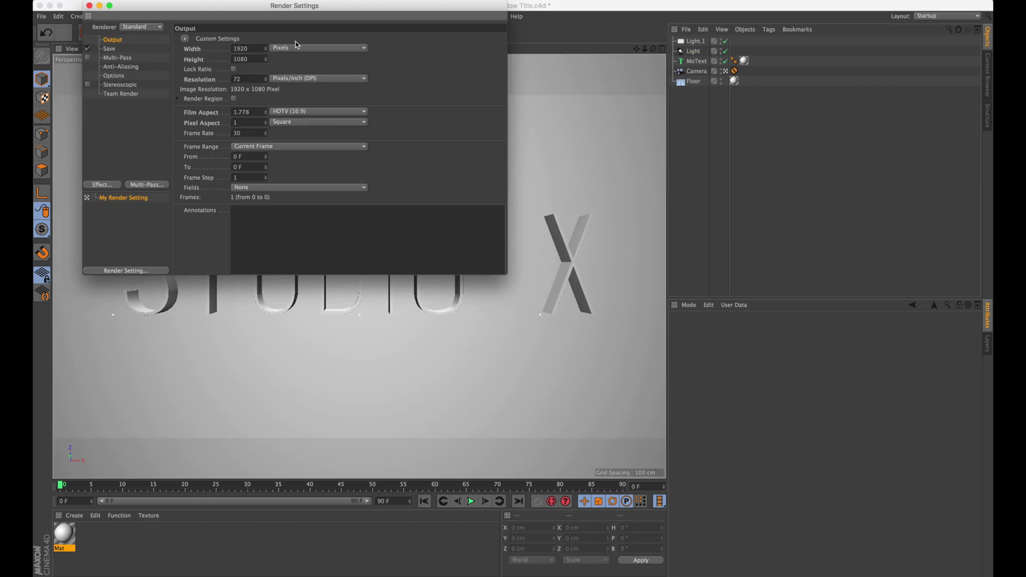
pyautogui.click(143, 28)
pyautogui.click(142, 47)
pyautogui.click(103, 184)
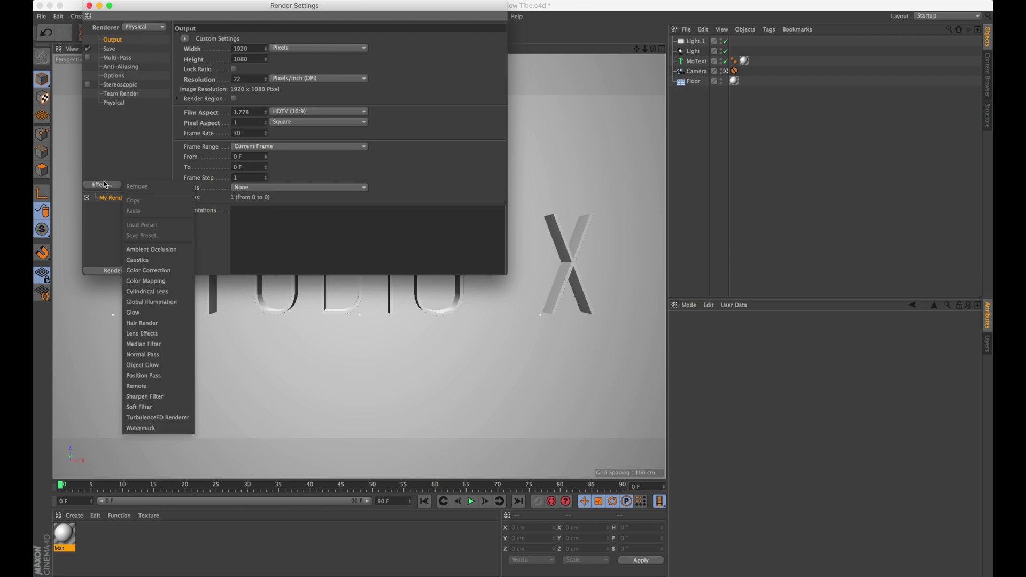
pyautogui.click(164, 251)
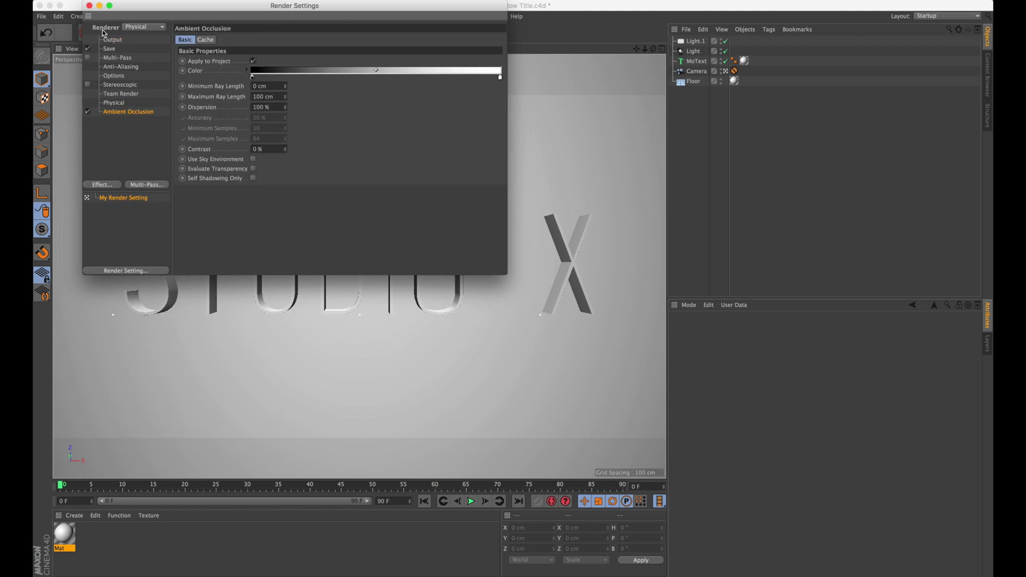
pyautogui.click(89, 5)
pyautogui.click(257, 38)
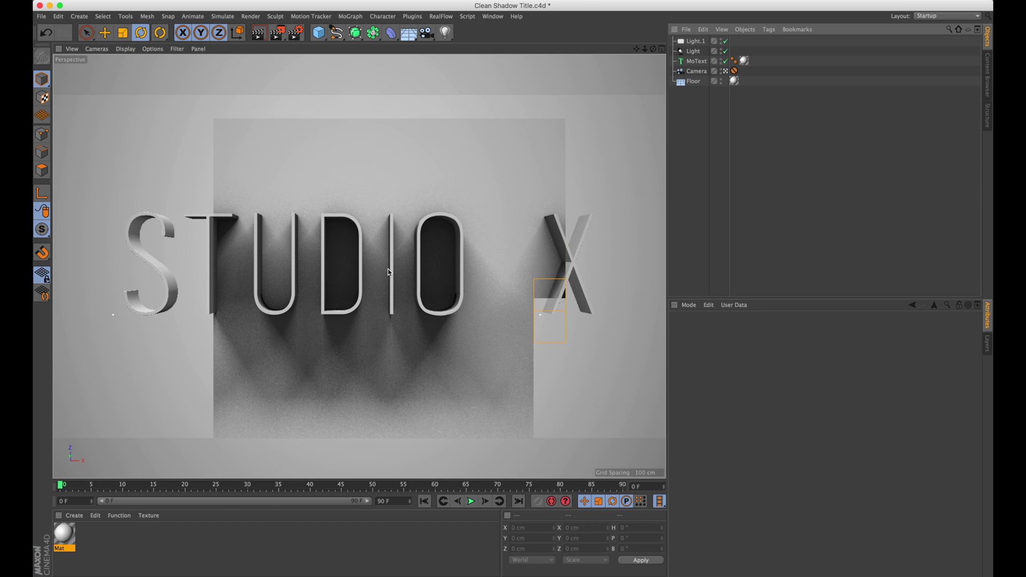
# - Add the Global Illumination effect to the render settings and review its presets, keeping Default
pyautogui.click(296, 33)
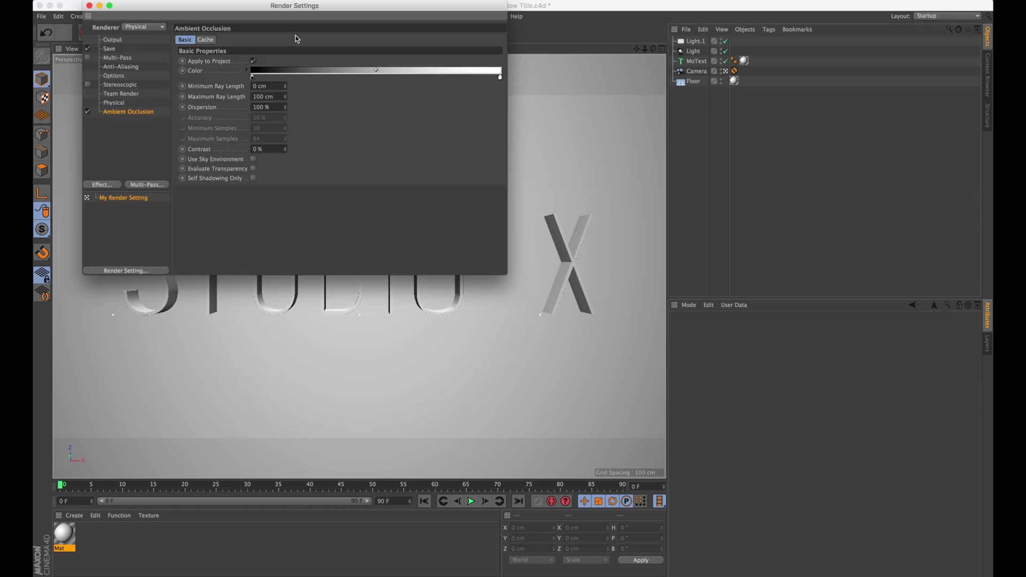
pyautogui.click(114, 102)
pyautogui.click(101, 184)
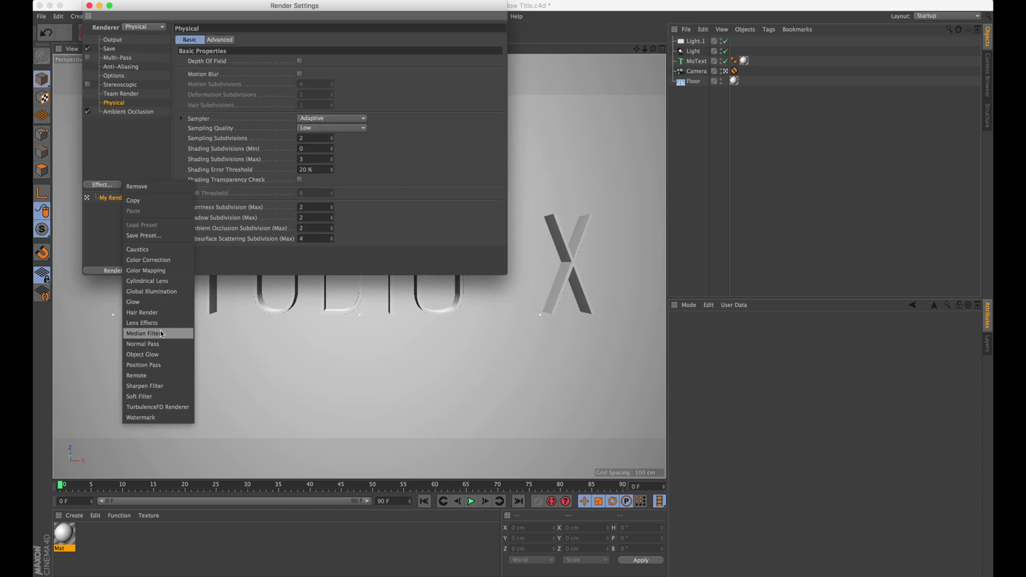
pyautogui.click(159, 291)
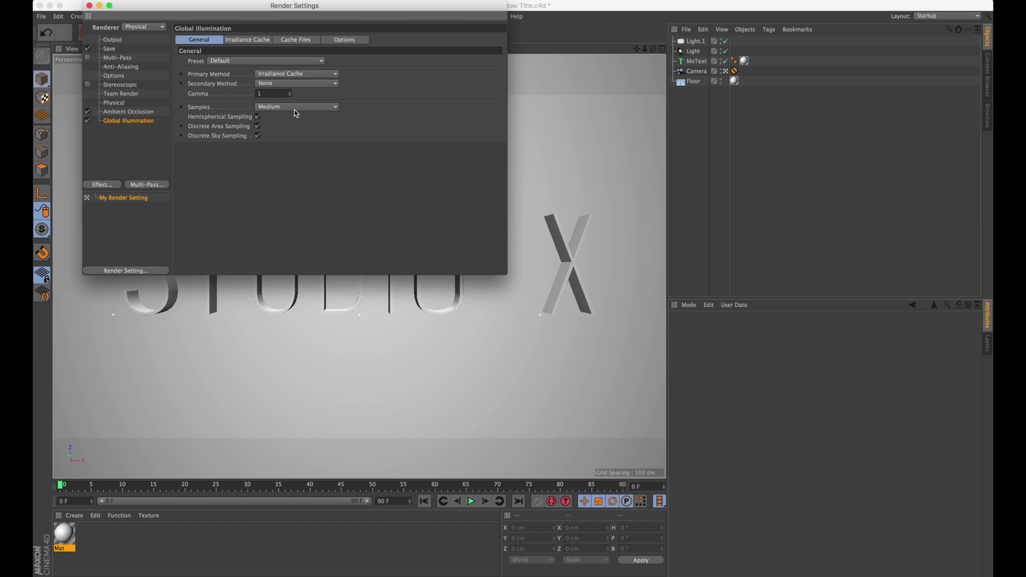
pyautogui.click(247, 61)
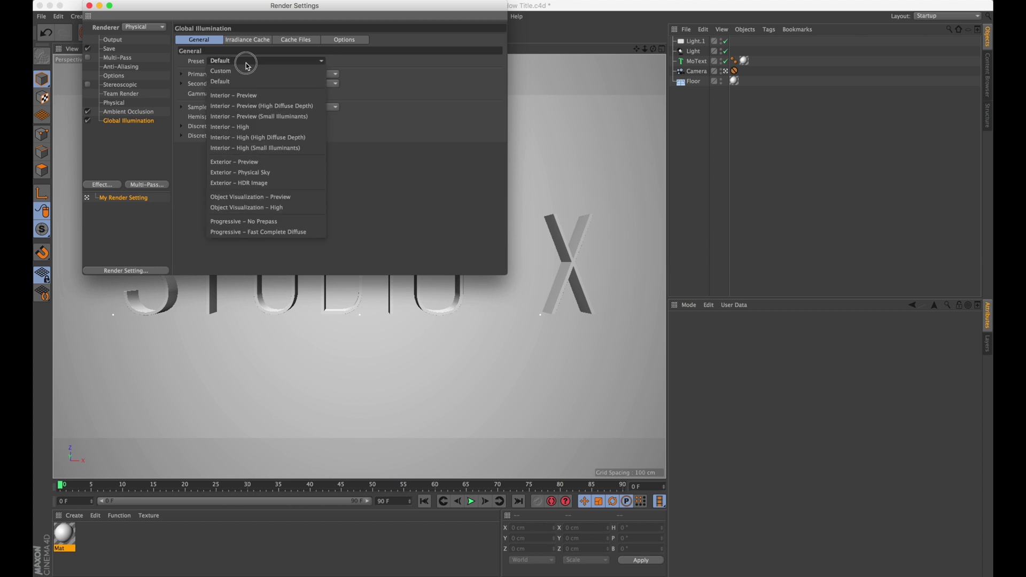
pyautogui.click(252, 61)
# - Set both the primary and secondary Global Illumination methods to Quasi-Monte Carlo (QMC)
pyautogui.click(301, 73)
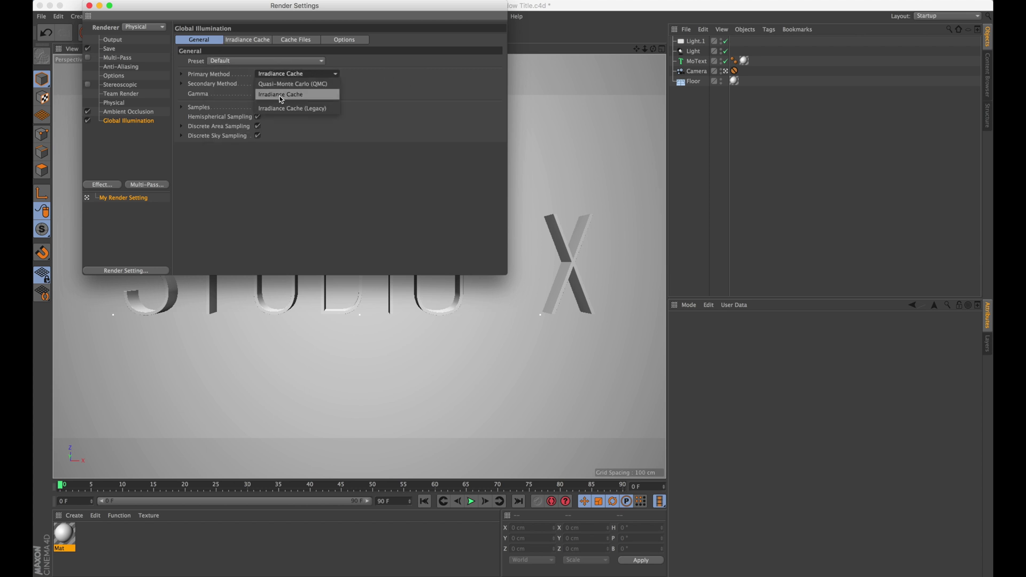
pyautogui.click(279, 84)
pyautogui.click(293, 84)
pyautogui.click(300, 91)
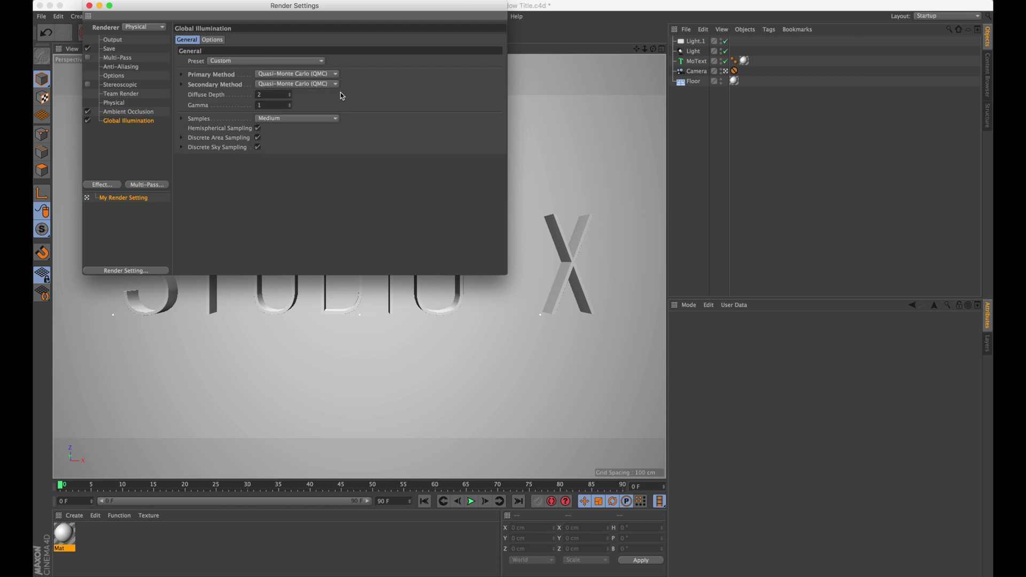
# - Set the Global Illumination samples to Low and render a preview of the title
pyautogui.click(181, 118)
pyautogui.click(289, 118)
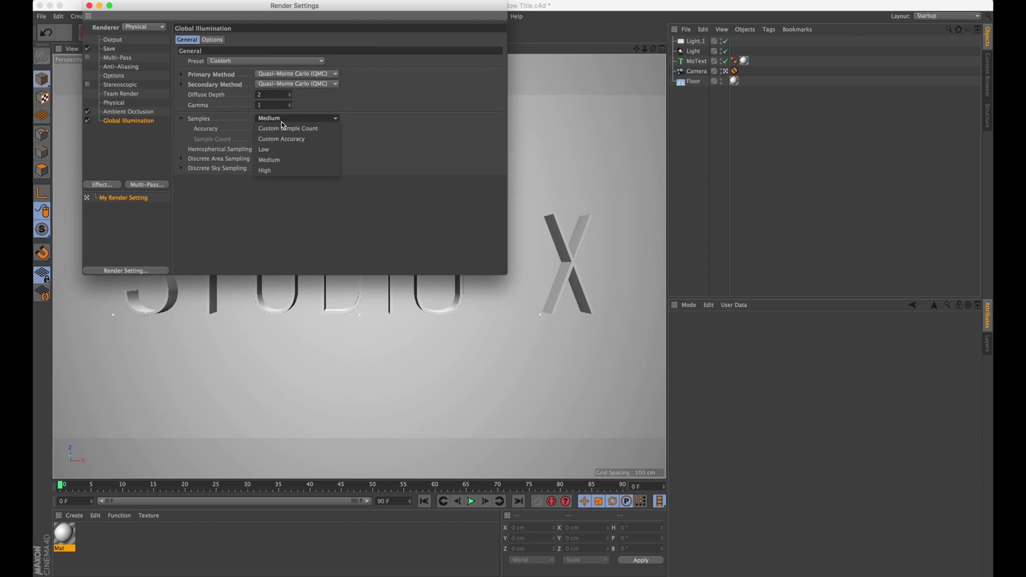
pyautogui.click(273, 156)
pyautogui.click(89, 5)
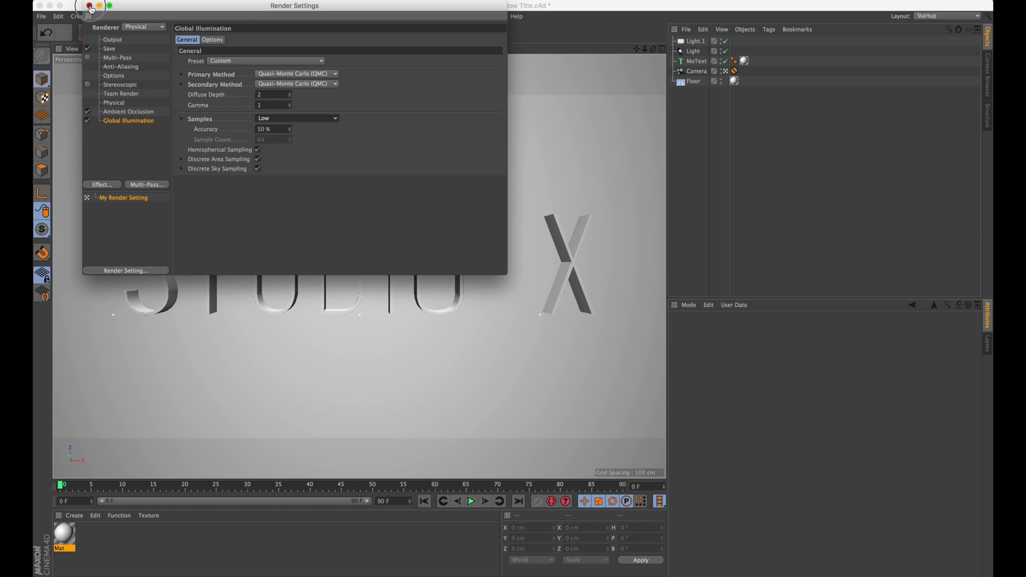
pyautogui.click(261, 33)
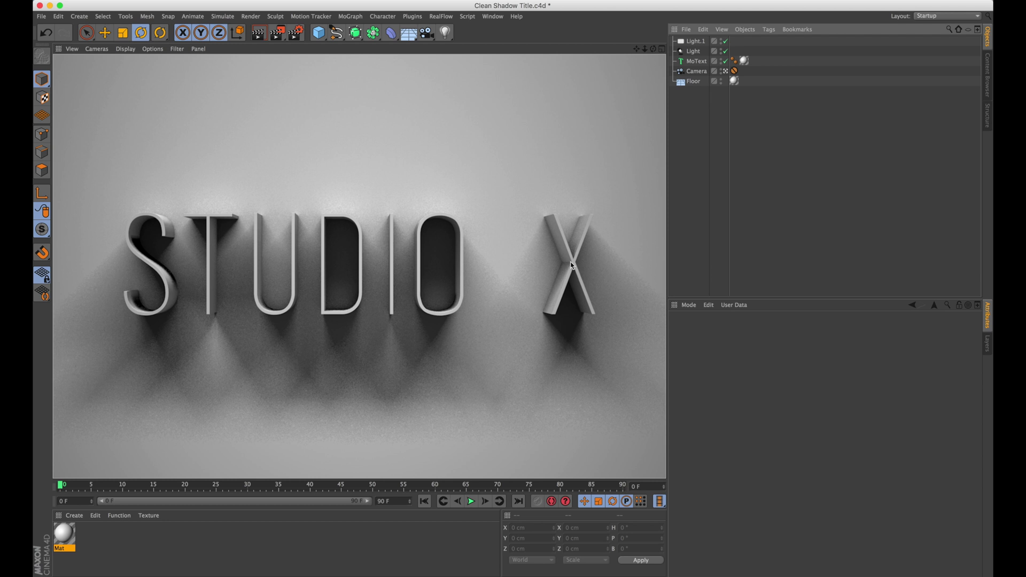
# - Leave the scene camera view and add a Plain effector to the MoText object
pyautogui.click(696, 117)
pyautogui.click(725, 71)
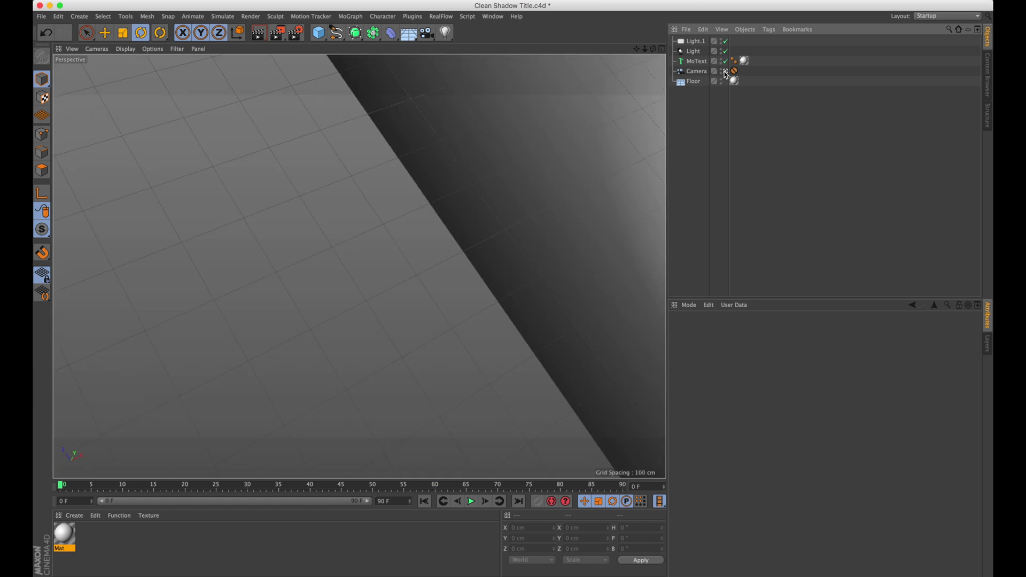
pyautogui.keyDown('alt'); pyautogui.moveTo(460, 205); pyautogui.dragTo(342, 265); pyautogui.keyUp('alt')
pyautogui.scroll(8, 364, 206)
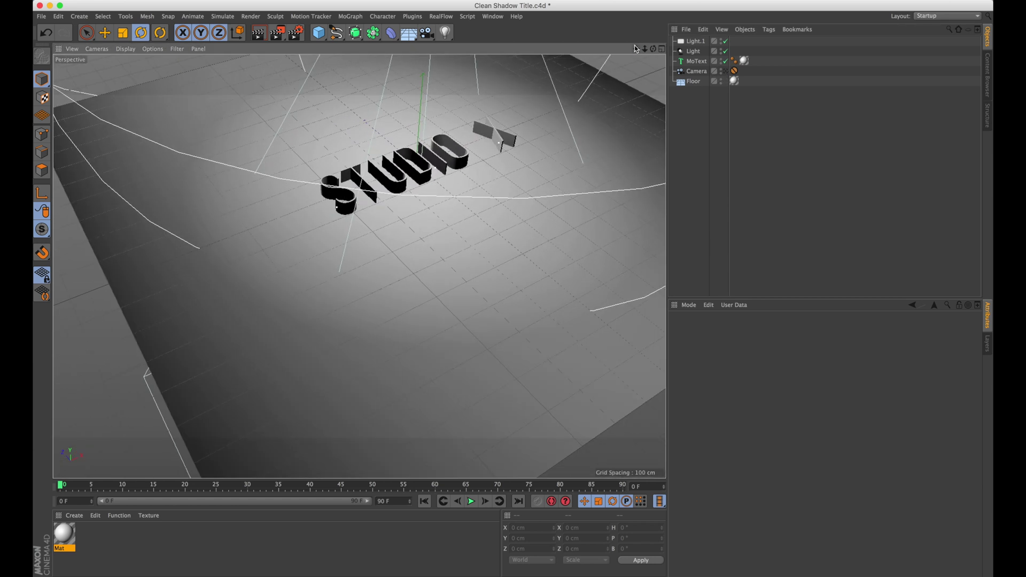
pyautogui.moveTo(636, 48); pyautogui.dragTo(600, 87)
pyautogui.keyDown('alt'); pyautogui.moveTo(461, 249); pyautogui.dragTo(461, 277); pyautogui.keyUp('alt')
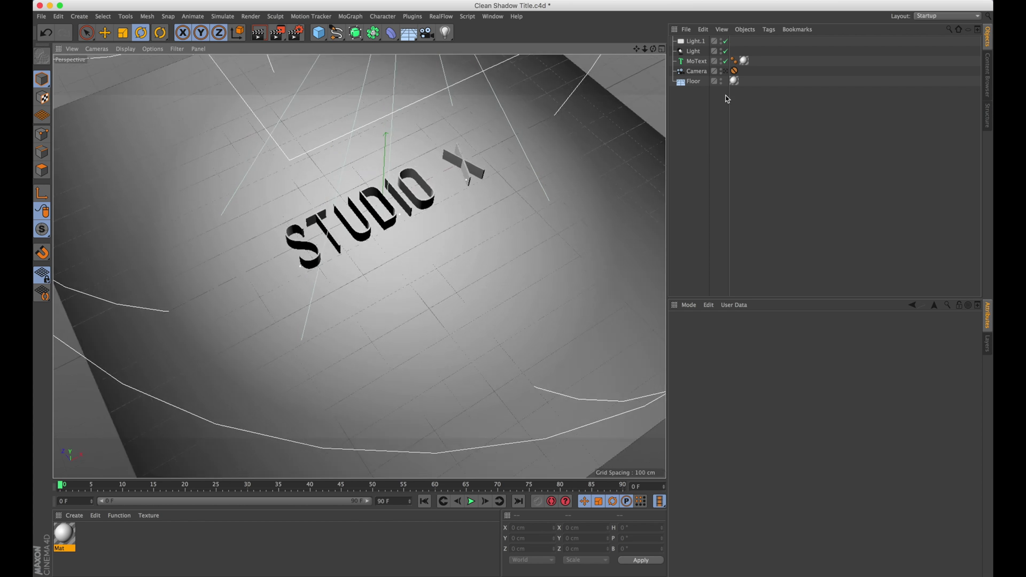
pyautogui.click(698, 62)
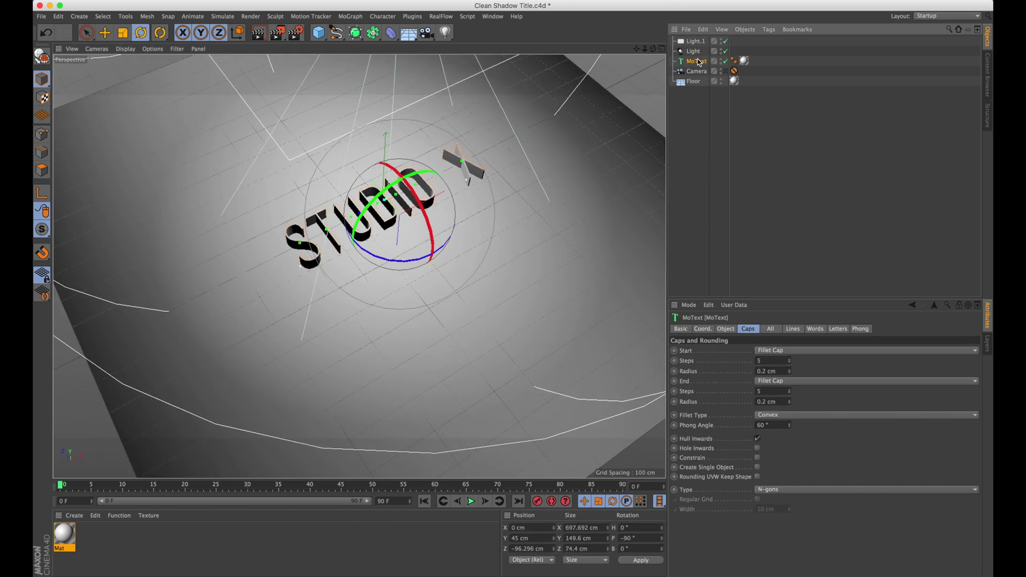
pyautogui.click(352, 17)
pyautogui.moveTo(354, 33)
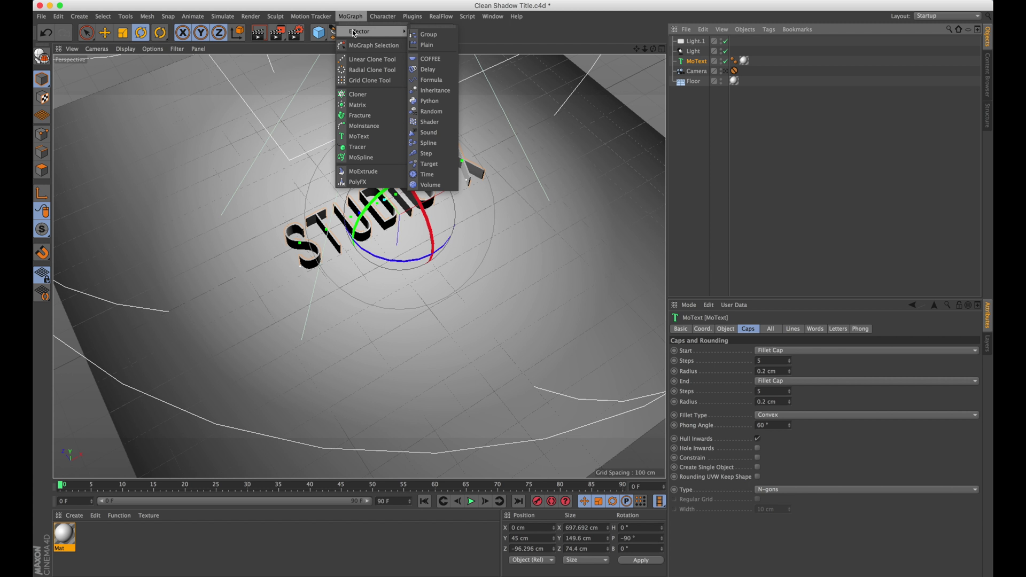
pyautogui.click(431, 45)
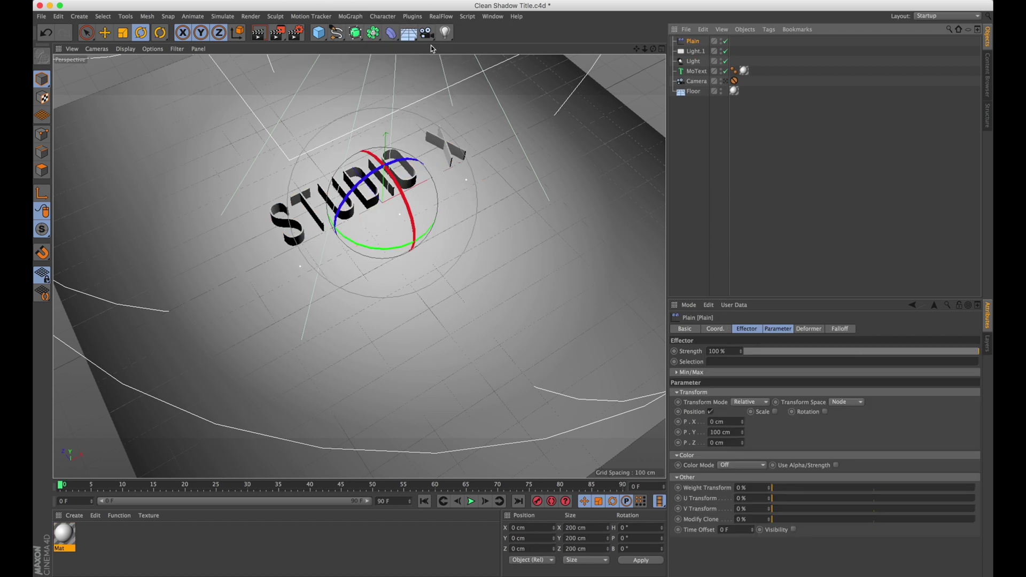
# - Set the Plain effector's Y position offset to 0 cm
pyautogui.moveTo(742, 432)
pyautogui.mouseDown()
pyautogui.moveTo(742, 417)
pyautogui.moveTo(743, 441)
pyautogui.mouseUp()
pyautogui.doubleClick(730, 432)
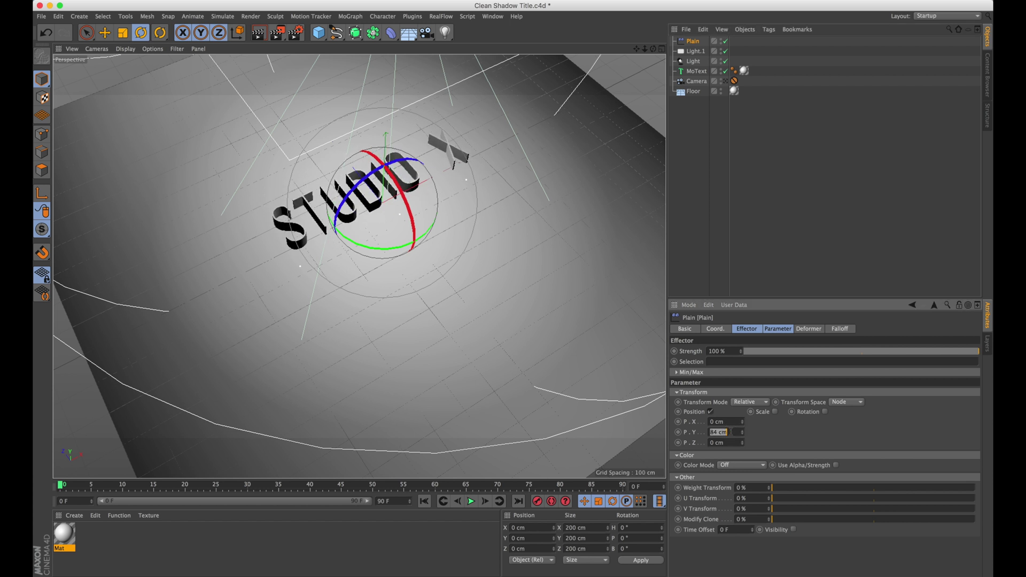
pyautogui.write('0')
pyautogui.press('Return')
# - Set the Plain effector's Z position offset to 60 cm so the letters sink below the floor
pyautogui.click(743, 441)
pyautogui.moveTo(742, 442); pyautogui.dragTo(742, 428)
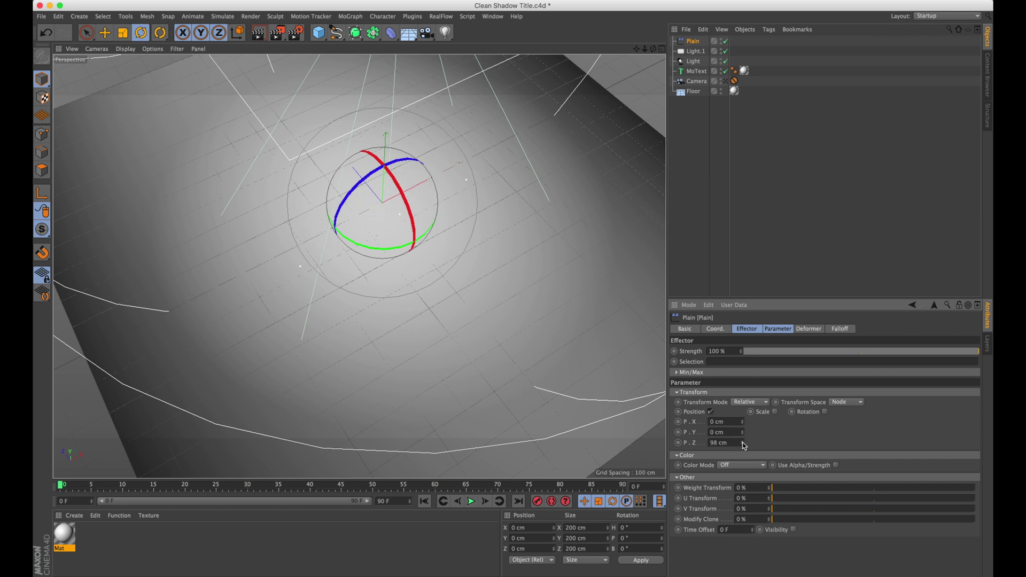
pyautogui.keyDown('alt'); pyautogui.moveTo(387, 234); pyautogui.dragTo(365, 147); pyautogui.keyUp('alt')
pyautogui.moveTo(743, 444); pyautogui.dragTo(742, 464)
pyautogui.keyDown('alt'); pyautogui.moveTo(438, 279); pyautogui.dragTo(426, 275); pyautogui.keyUp('alt')
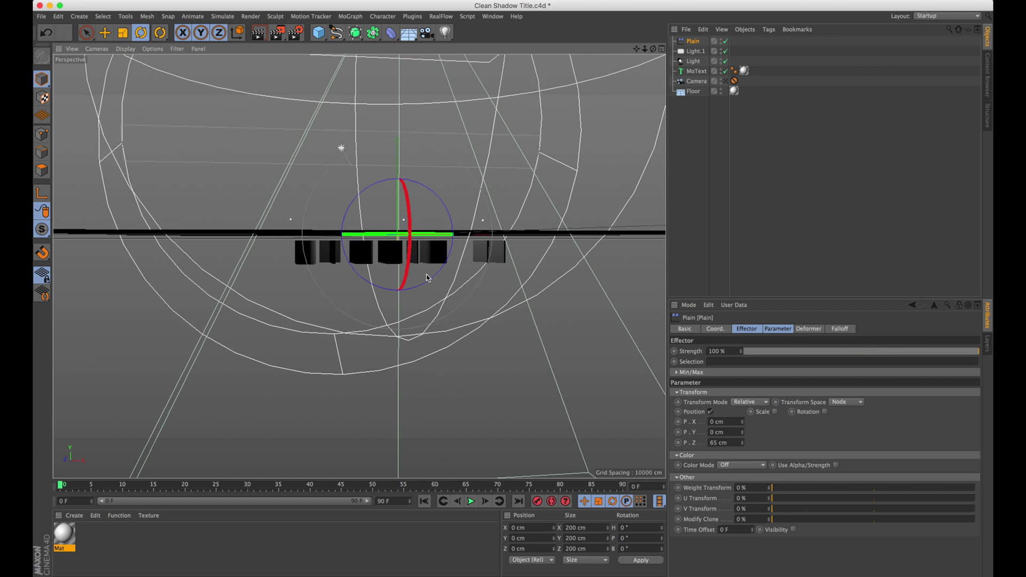
pyautogui.click(737, 442)
pyautogui.doubleClick(738, 442)
pyautogui.write('60')
pyautogui.press('Return')
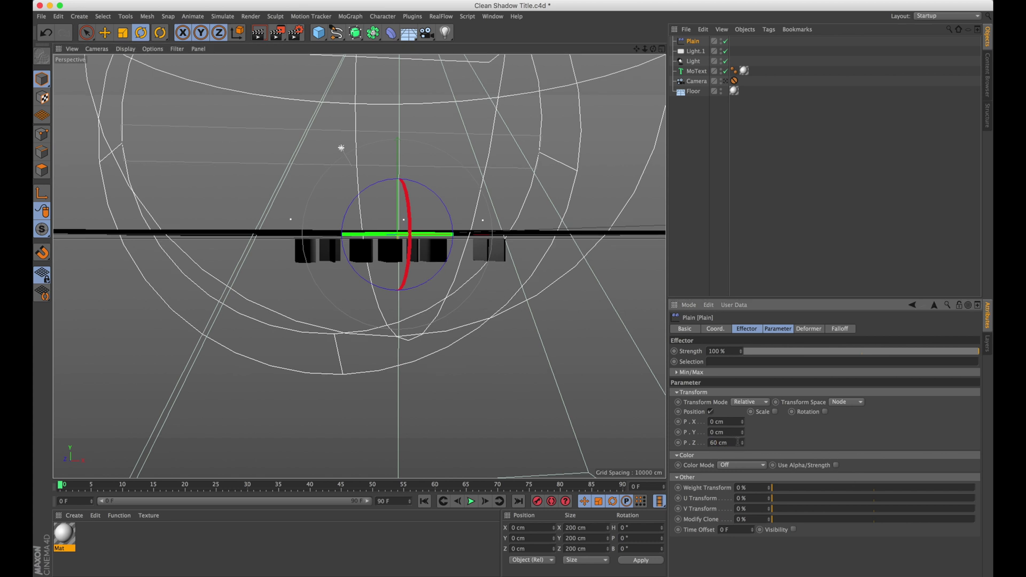
# - Give the Plain effector a Box-shaped falloff
pyautogui.keyDown('alt'); pyautogui.moveTo(435, 267); pyautogui.dragTo(401, 296); pyautogui.keyUp('alt')
pyautogui.keyDown('alt'); pyautogui.moveTo(358, 182); pyautogui.dragTo(358, 184); pyautogui.keyUp('alt')
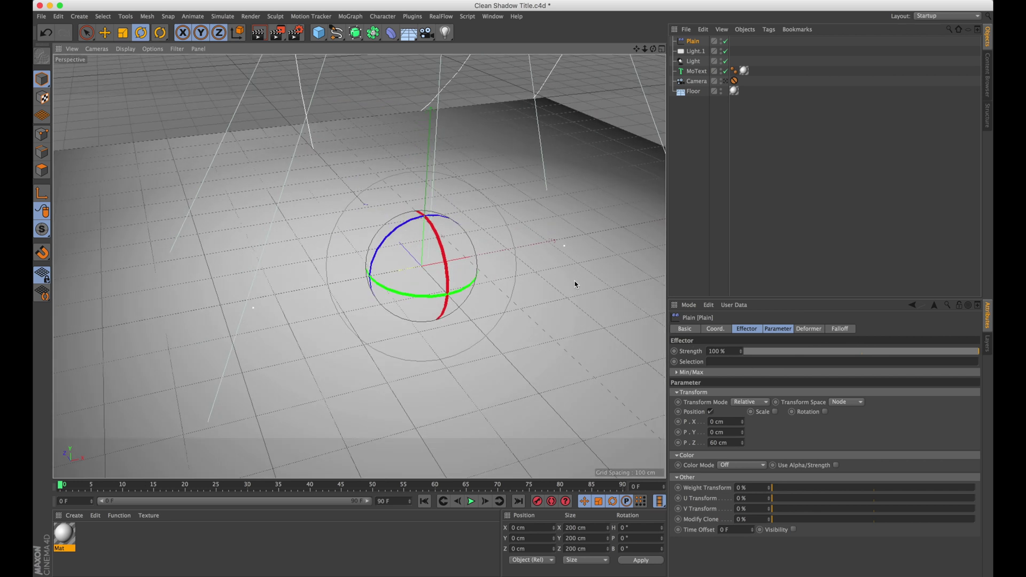
pyautogui.click(87, 32)
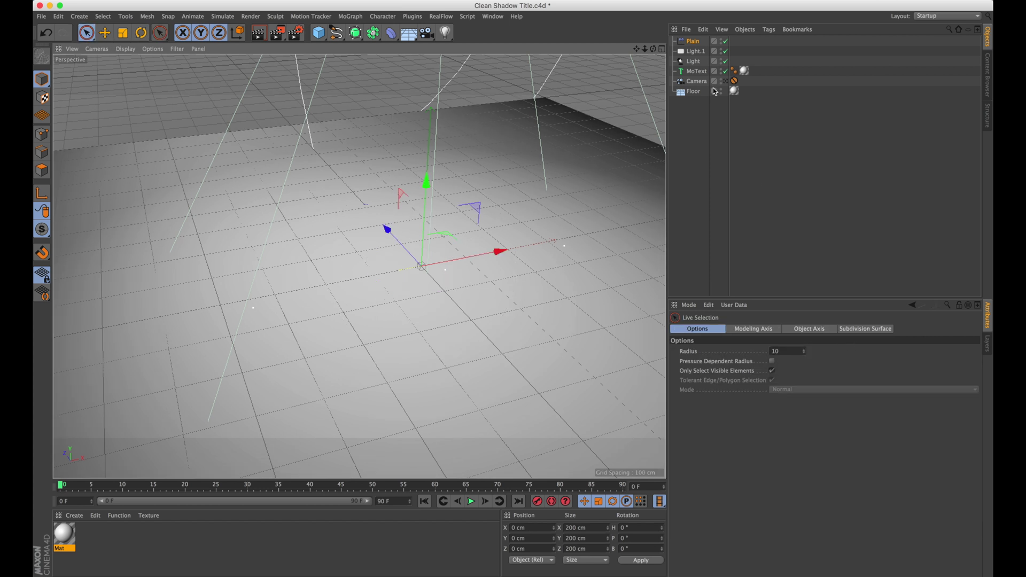
pyautogui.click(693, 44)
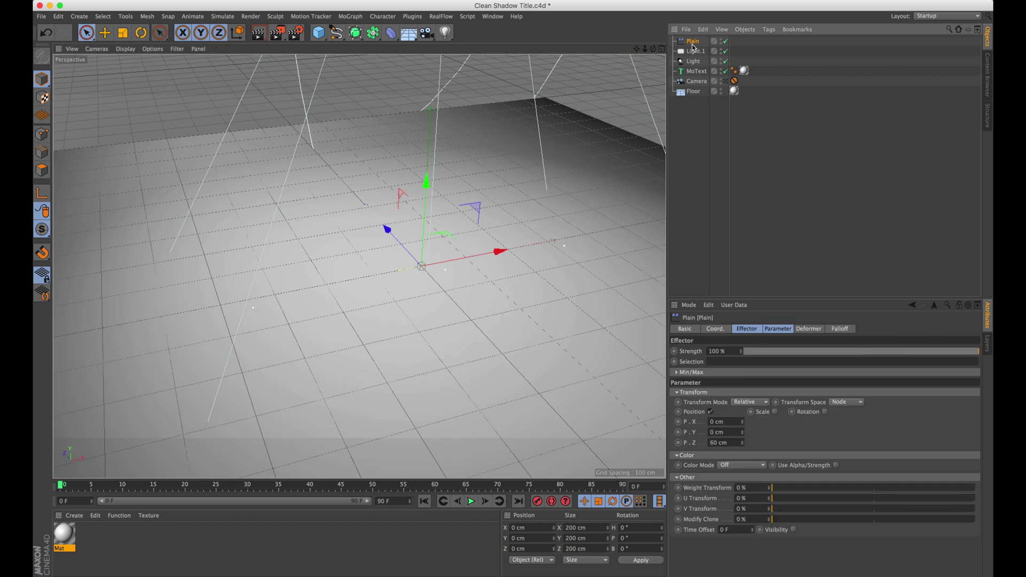
pyautogui.click(809, 330)
pyautogui.click(840, 329)
pyautogui.click(716, 351)
pyautogui.click(707, 371)
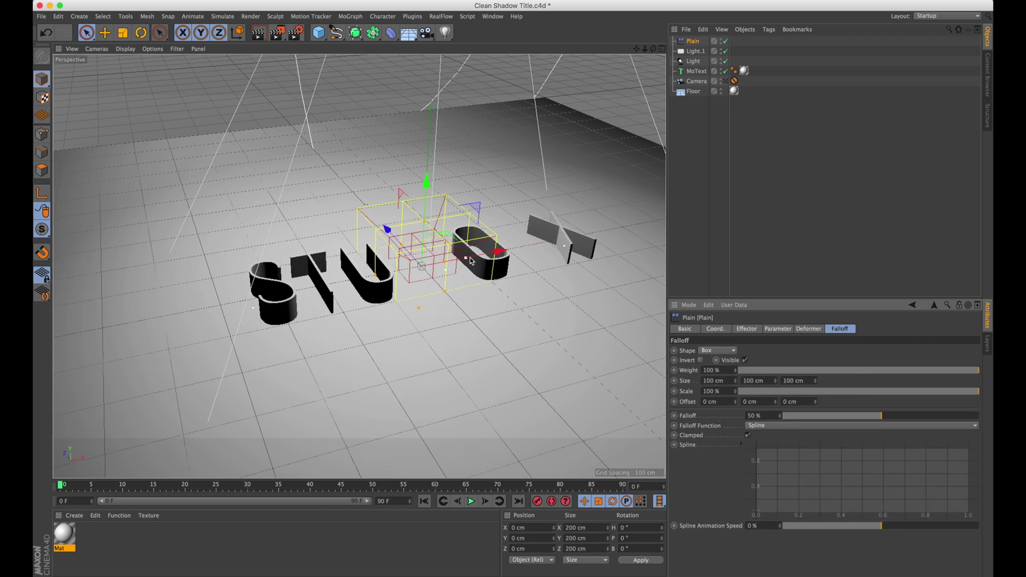
# - Enlarge the falloff box around all the letters to about 643 cm in X and 247 cm in Z
pyautogui.moveTo(471, 260); pyautogui.dragTo(532, 246)
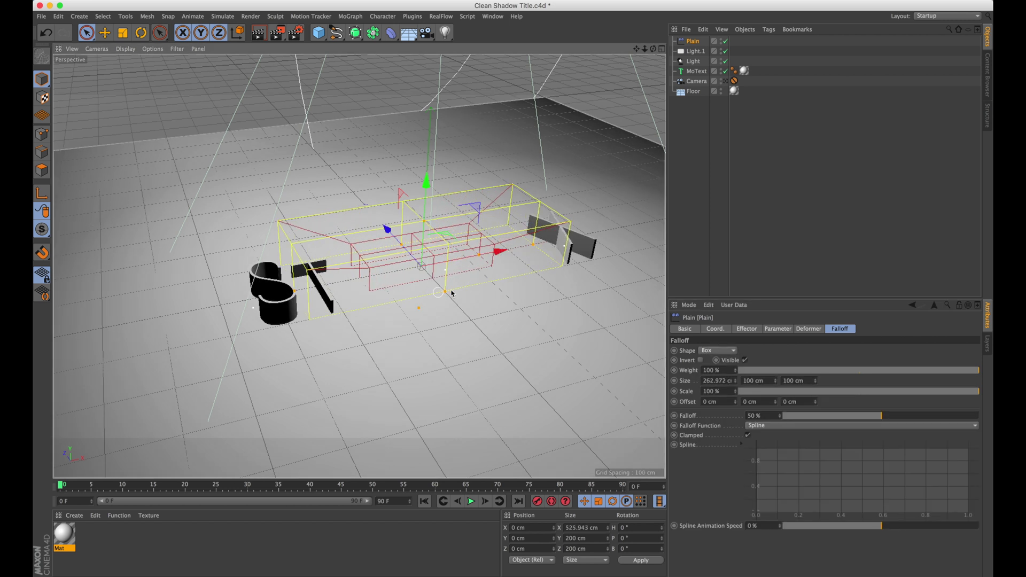
pyautogui.moveTo(447, 291); pyautogui.dragTo(474, 348)
pyautogui.moveTo(540, 250); pyautogui.dragTo(671, 224)
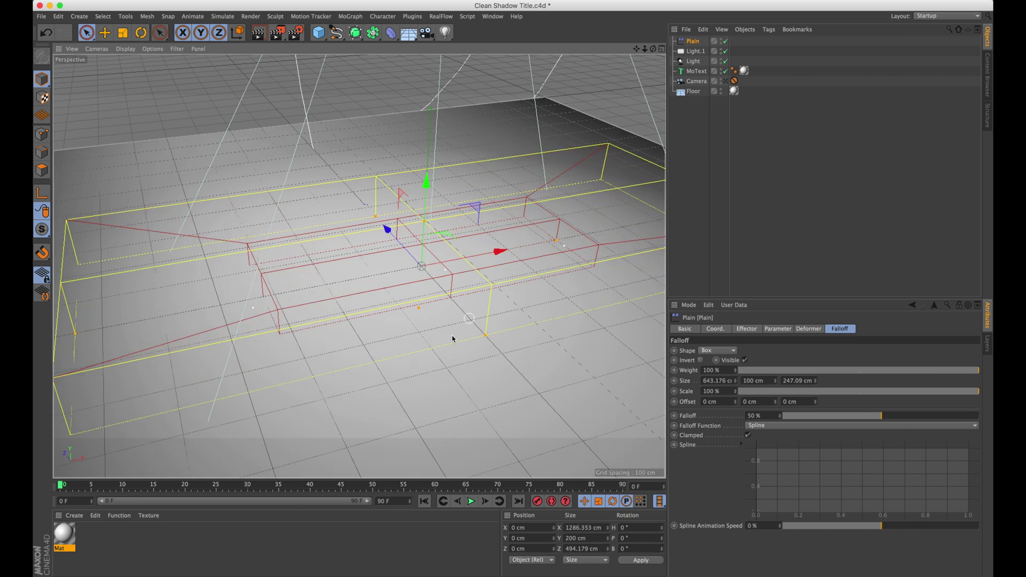
# - Extend the animation to 300 frames and stretch the preview range over its full length
pyautogui.doubleClick(394, 501)
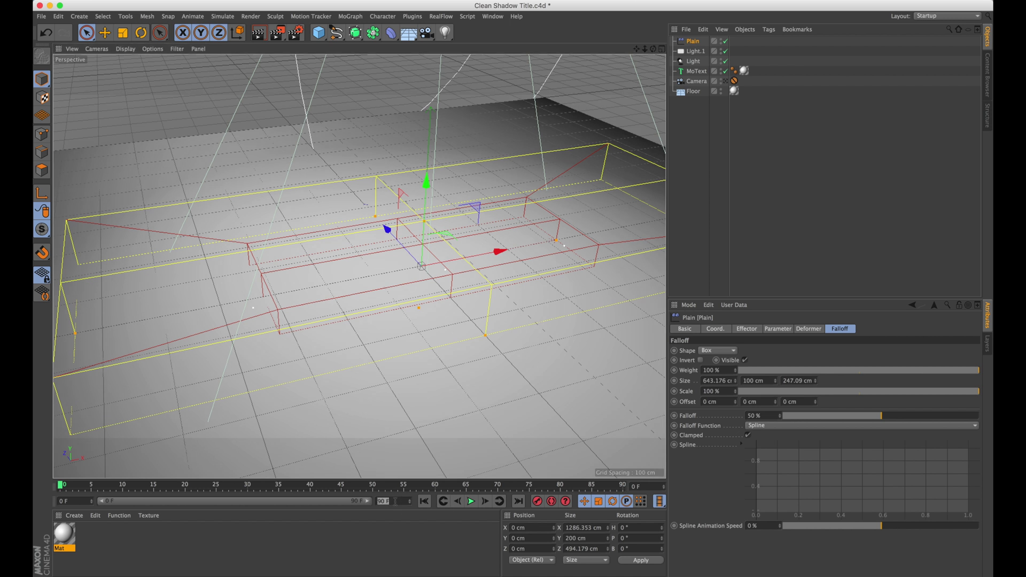
pyautogui.write('300')
pyautogui.press('Return')
pyautogui.moveTo(195, 500); pyautogui.dragTo(390, 508)
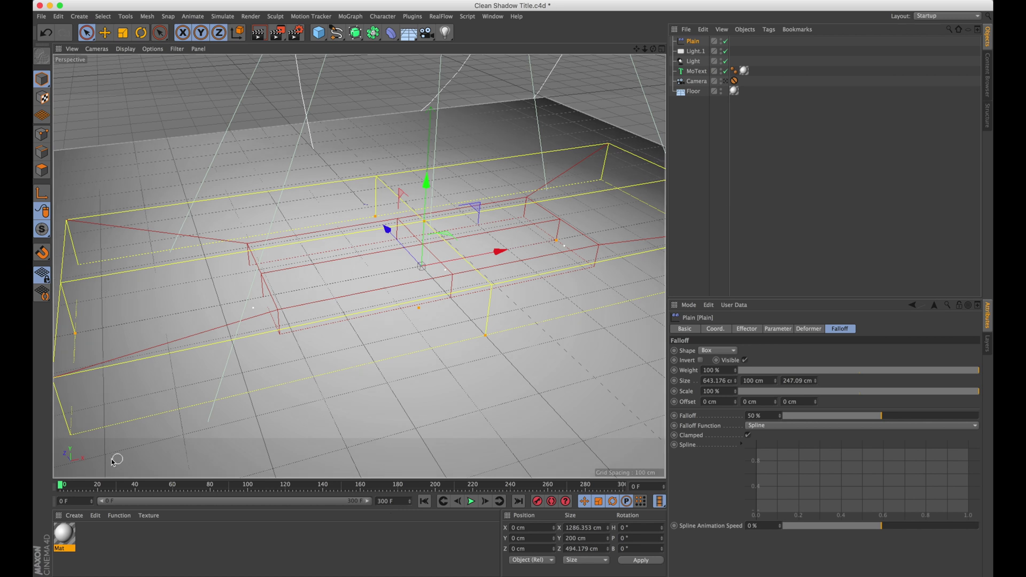
# - Record a starting position keyframe for the Plain effector at frame 20
pyautogui.moveTo(62, 485); pyautogui.dragTo(99, 488)
pyautogui.keyDown('alt'); pyautogui.moveTo(414, 326); pyautogui.dragTo(398, 331); pyautogui.keyUp('alt')
pyautogui.click(693, 40)
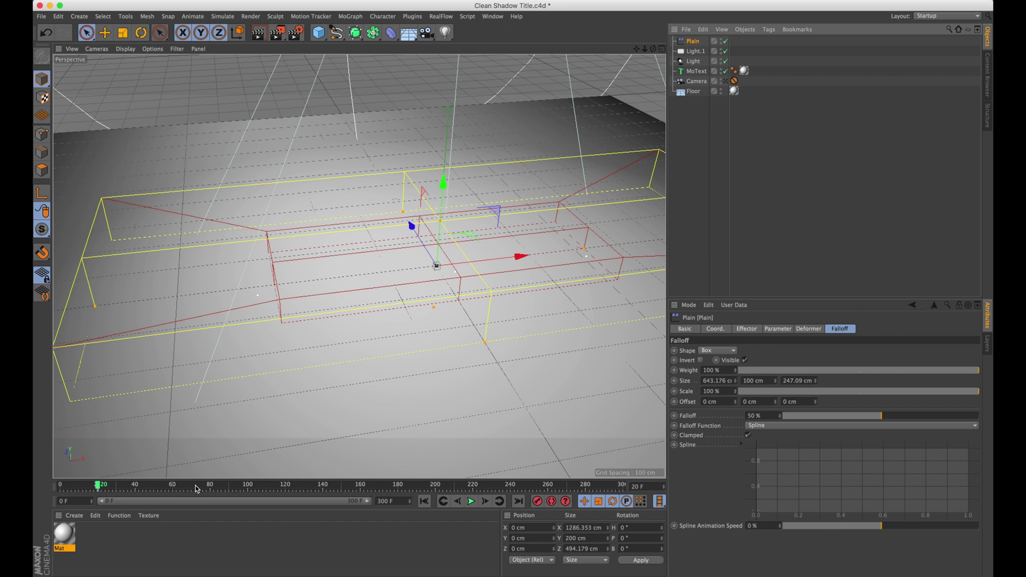
# - At frame 220, move the Plain effector along X past the letter X to about 993 cm and record a keyframe
pyautogui.click(474, 487)
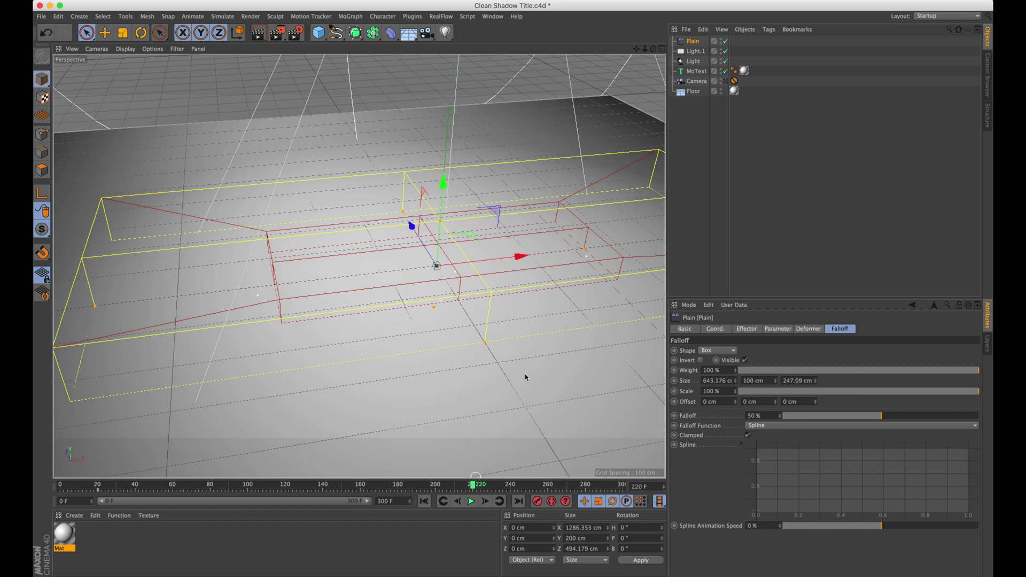
pyautogui.moveTo(522, 258); pyautogui.dragTo(509, 261)
pyautogui.moveTo(636, 49); pyautogui.dragTo(338, 110)
pyautogui.moveTo(462, 285); pyautogui.dragTo(658, 300)
pyautogui.click(538, 502)
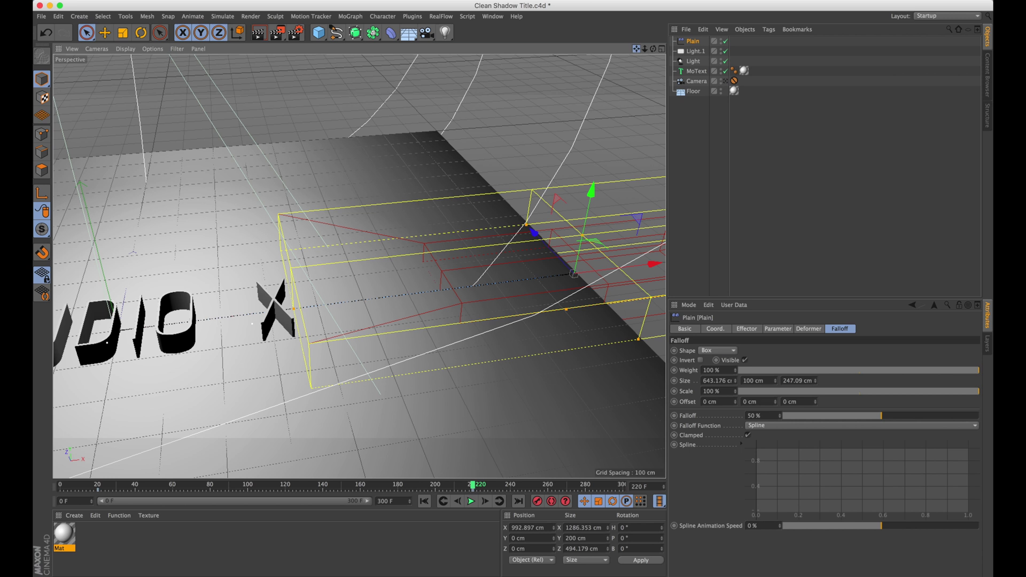
# - Return to the scene camera view and play the letter animation from the first frame
pyautogui.moveTo(637, 49); pyautogui.dragTo(686, 45)
pyautogui.click(725, 82)
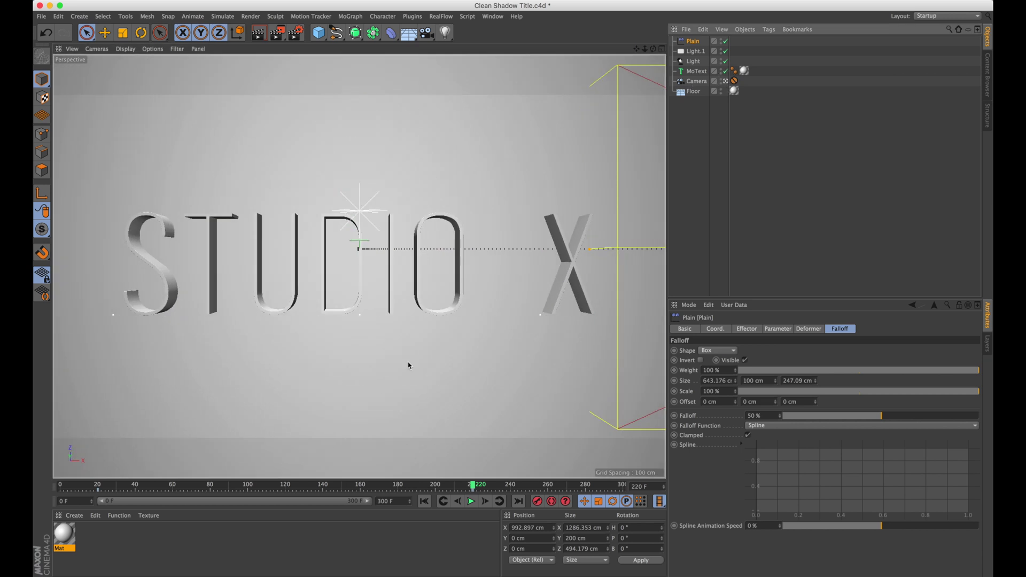
pyautogui.click(425, 501)
pyautogui.click(471, 502)
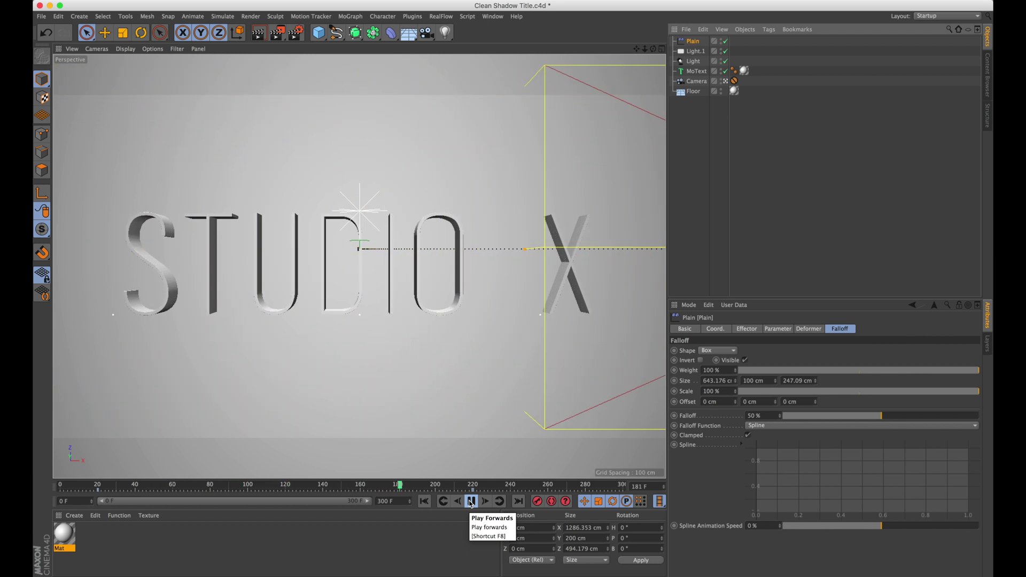
pyautogui.click(470, 503)
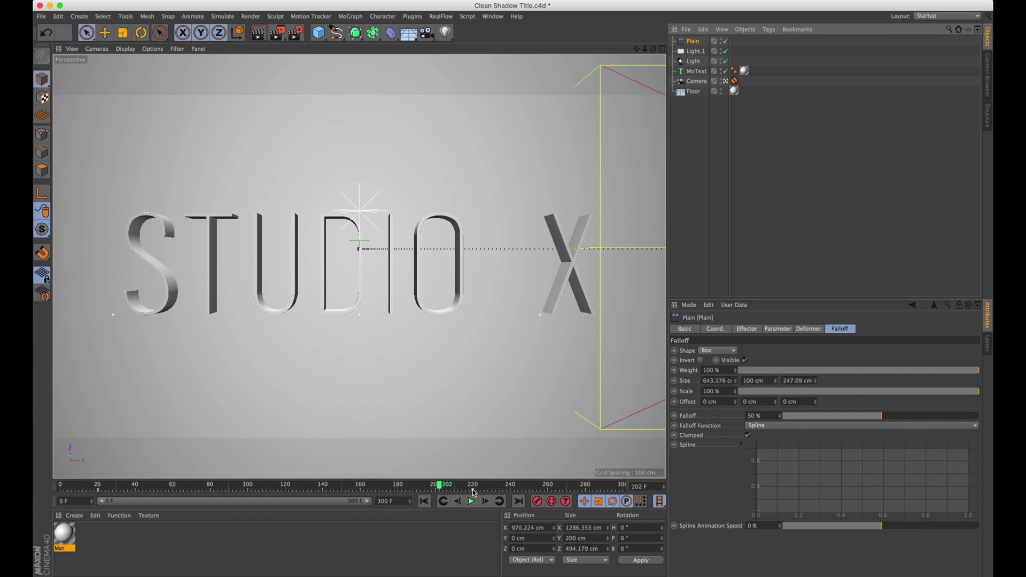
# - Move the Plain effector's end keyframe to frame 160 and replay the animation from the start
pyautogui.moveTo(473, 489); pyautogui.dragTo(359, 489)
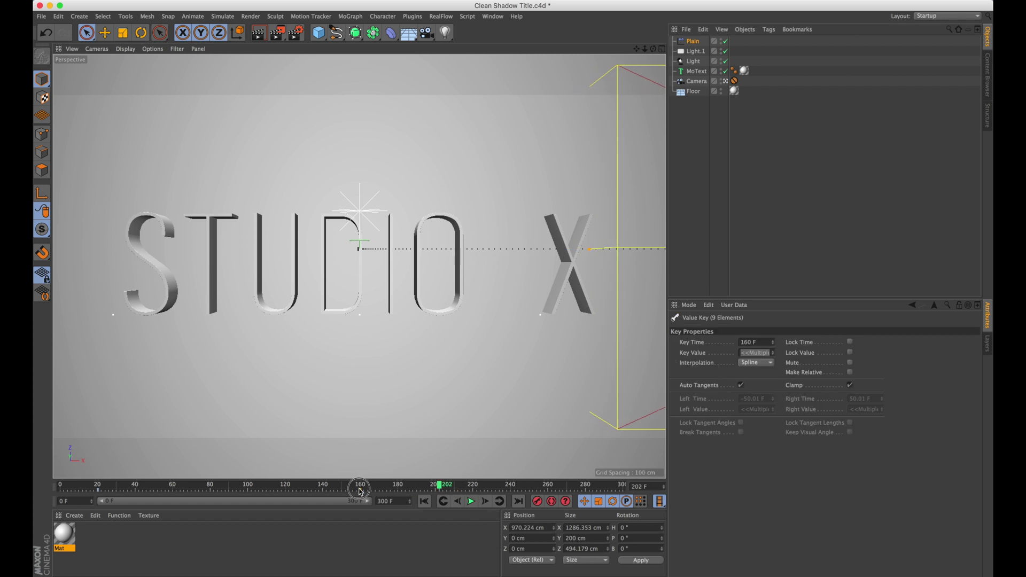
pyautogui.click(425, 502)
pyautogui.click(473, 503)
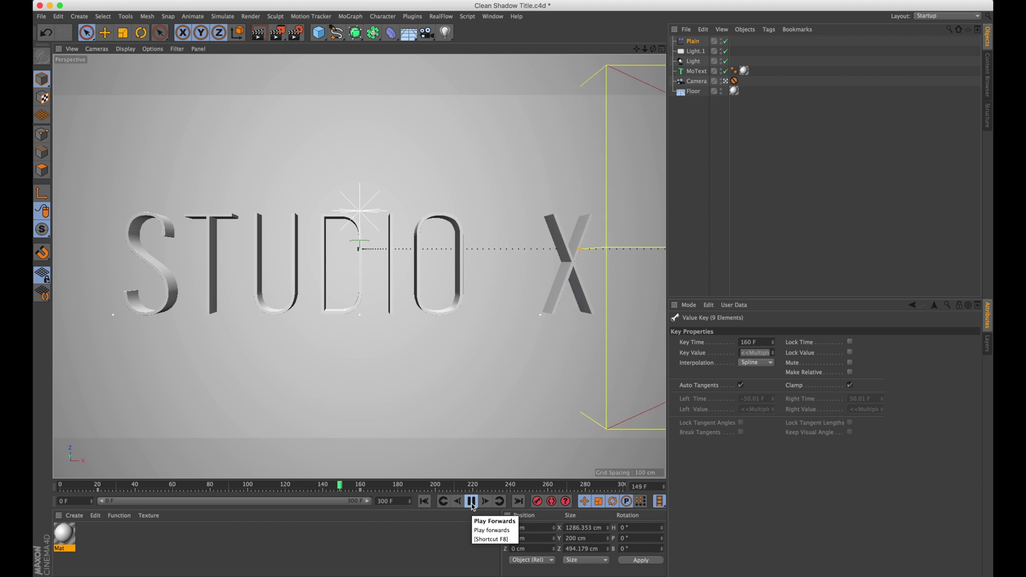
# - Replay the letter animation from the first frame and stop the playback
pyautogui.click(472, 504)
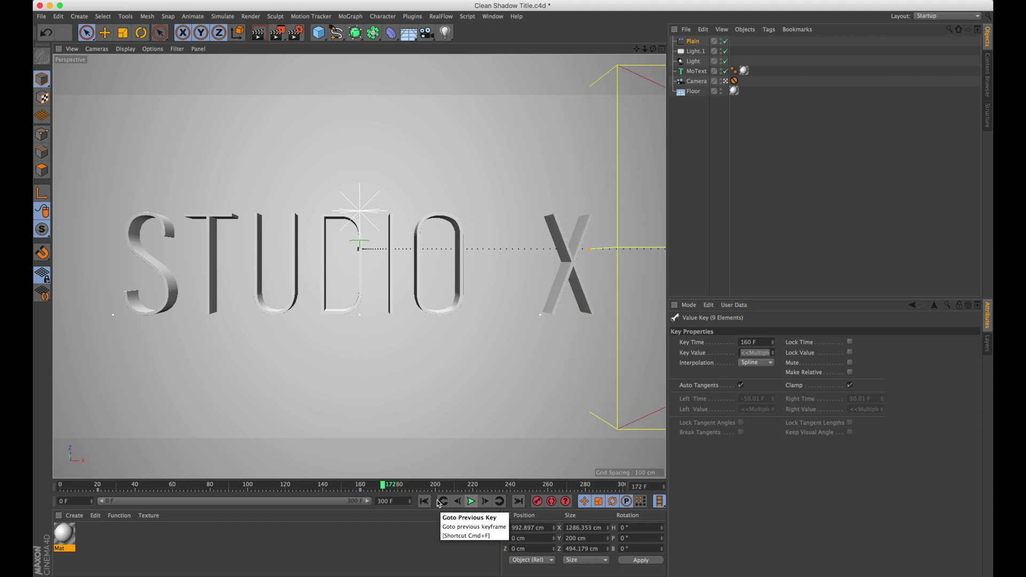
pyautogui.click(424, 501)
pyautogui.click(472, 501)
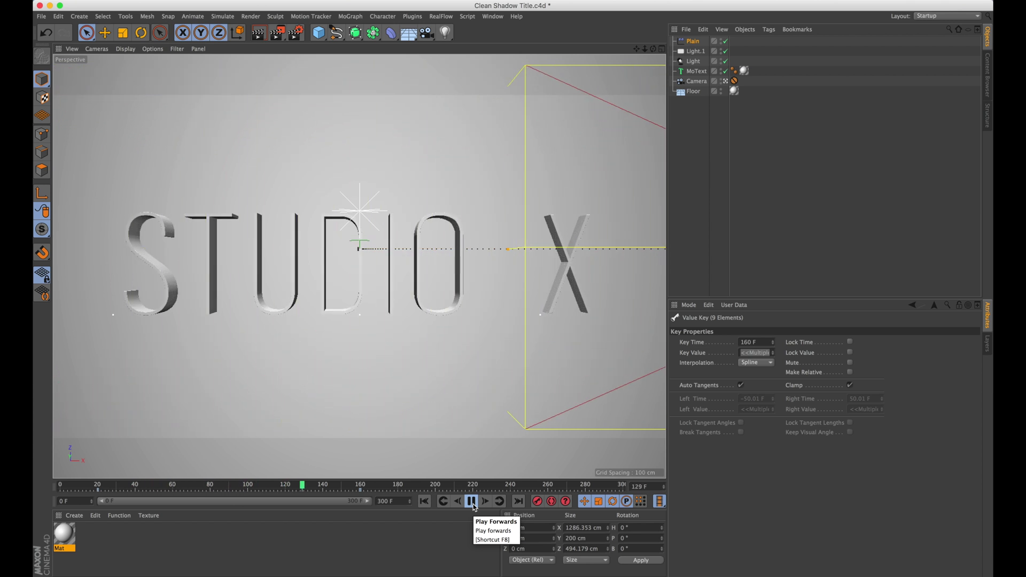
pyautogui.click(473, 506)
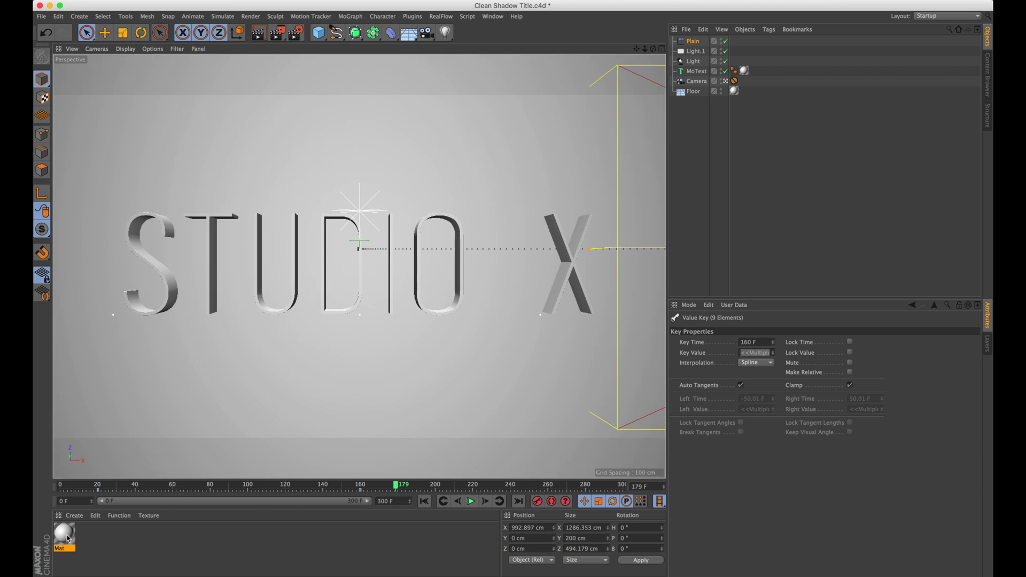
# - Duplicate the existing Mat material
pyautogui.doubleClick(94, 544)
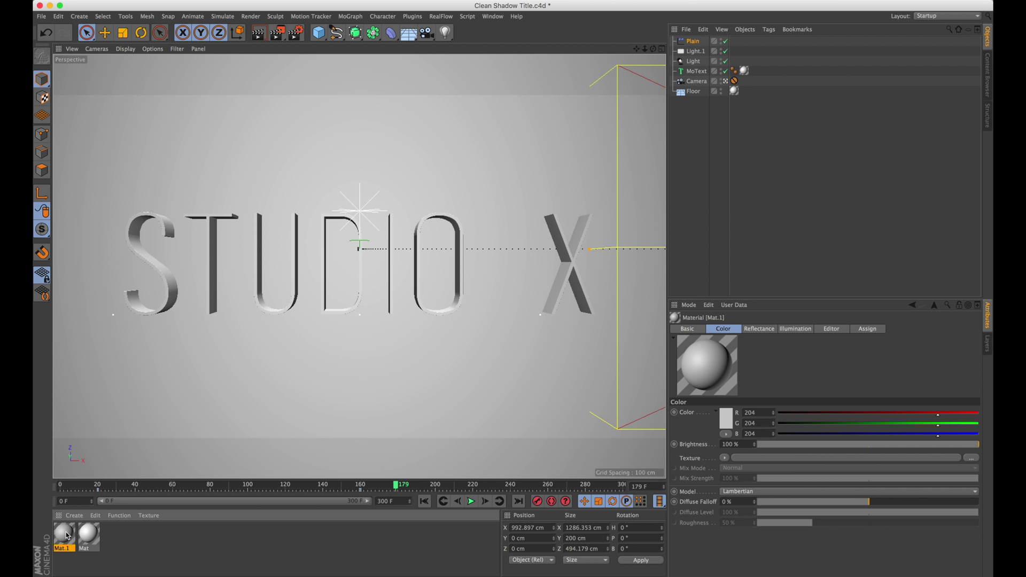
pyautogui.press('Delete')
pyautogui.click(67, 539)
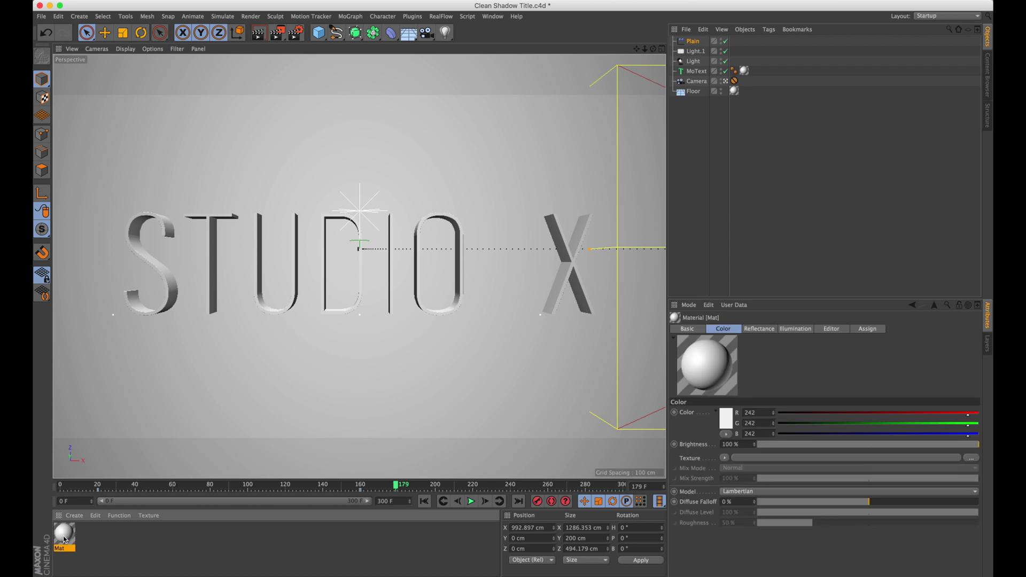
pyautogui.press('super+c')
pyautogui.press('super+v')
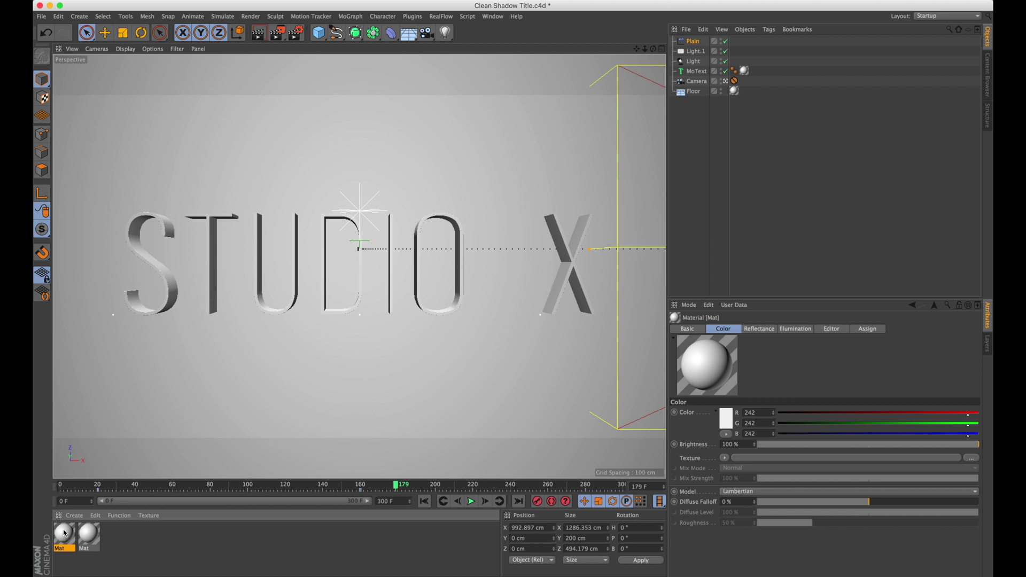
# - Rename the copied material "with reflection" and apply it to the MoText title in place of its current material
pyautogui.doubleClick(63, 549)
pyautogui.write('with')
pyautogui.write(' re')
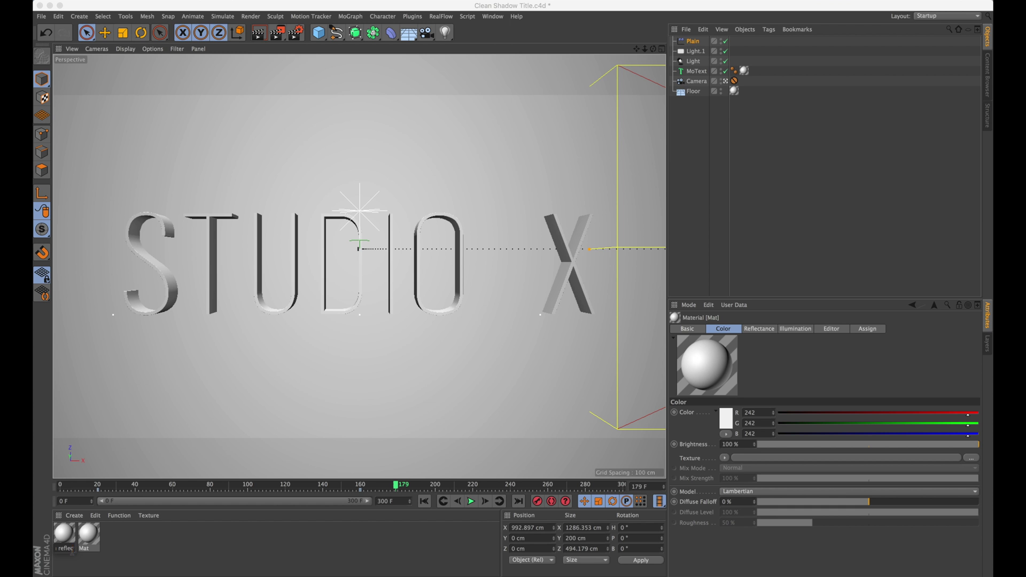
pyautogui.write('flection')
pyautogui.press('Return')
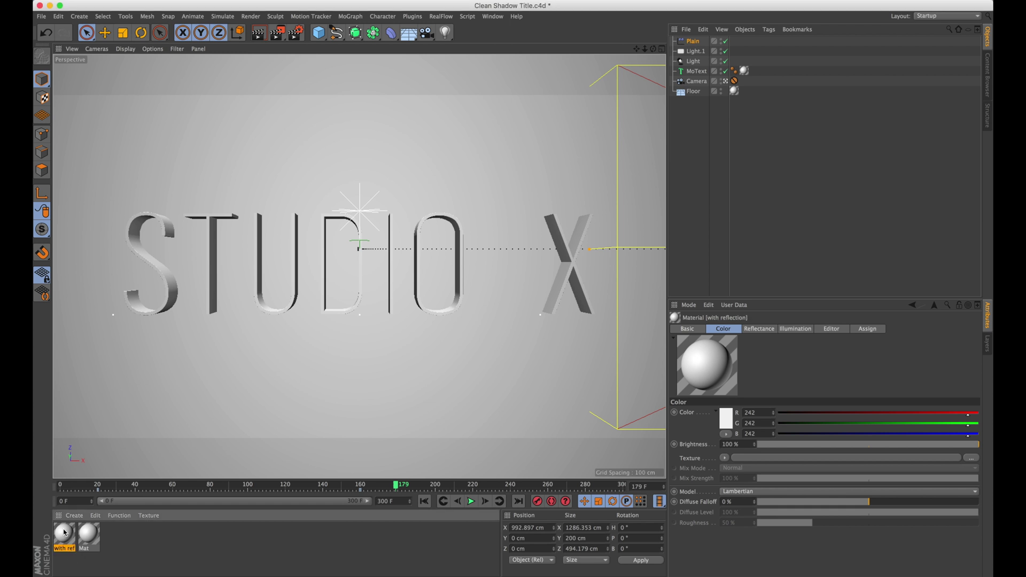
pyautogui.moveTo(64, 534); pyautogui.dragTo(747, 72)
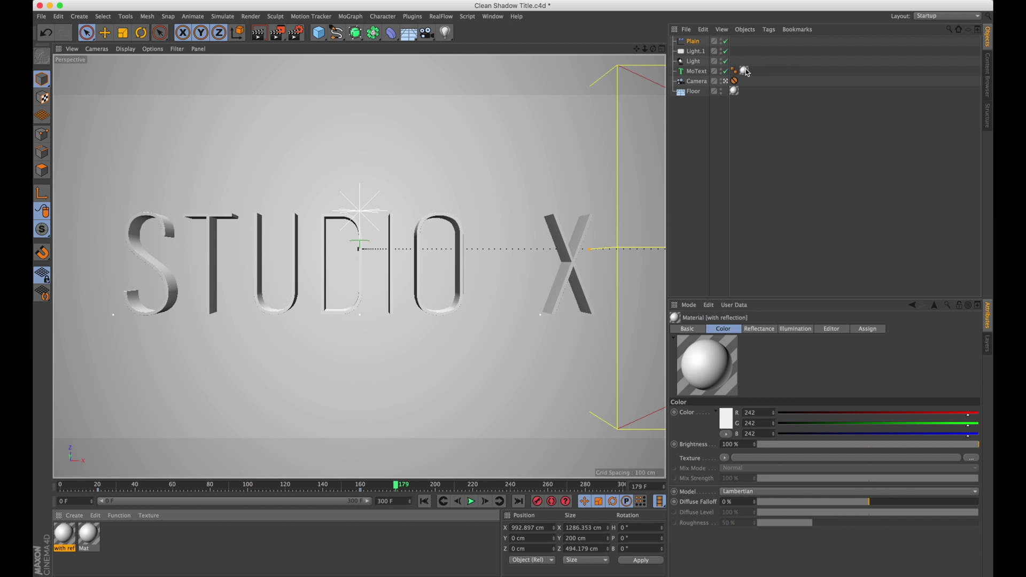
pyautogui.click(696, 71)
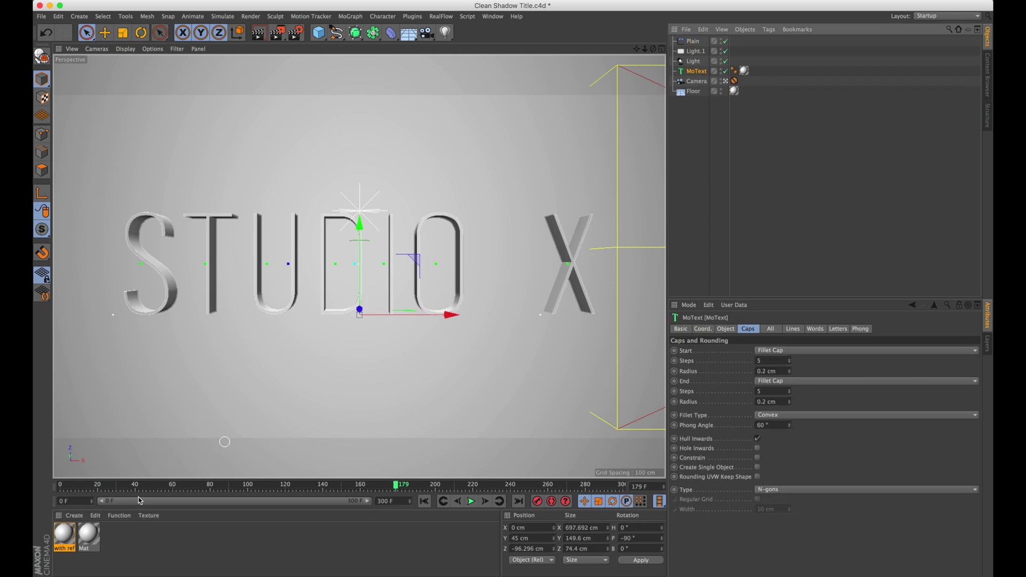
# - Add a GGX reflectance layer to the "with reflection" material
pyautogui.doubleClick(73, 534)
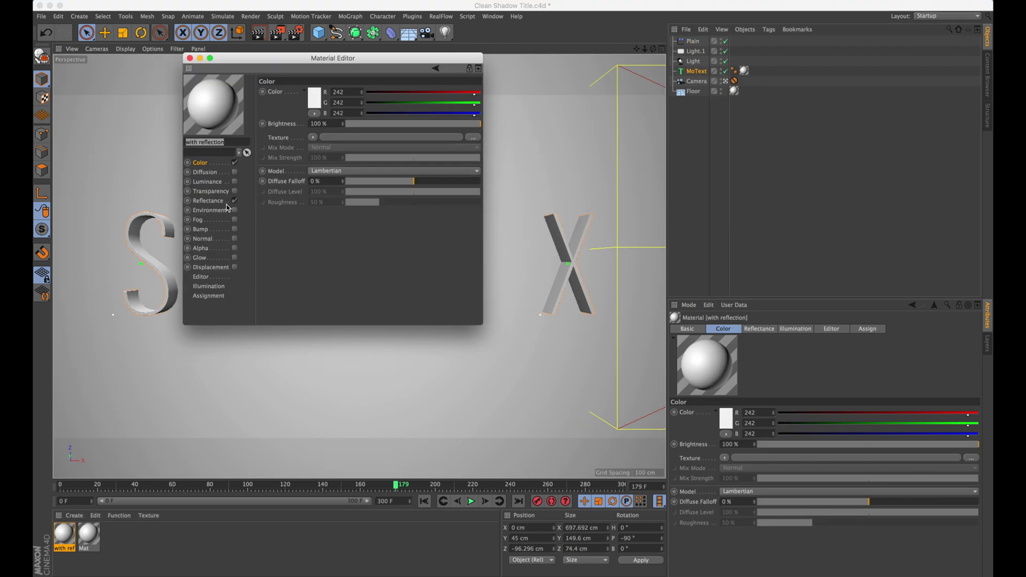
pyautogui.click(223, 201)
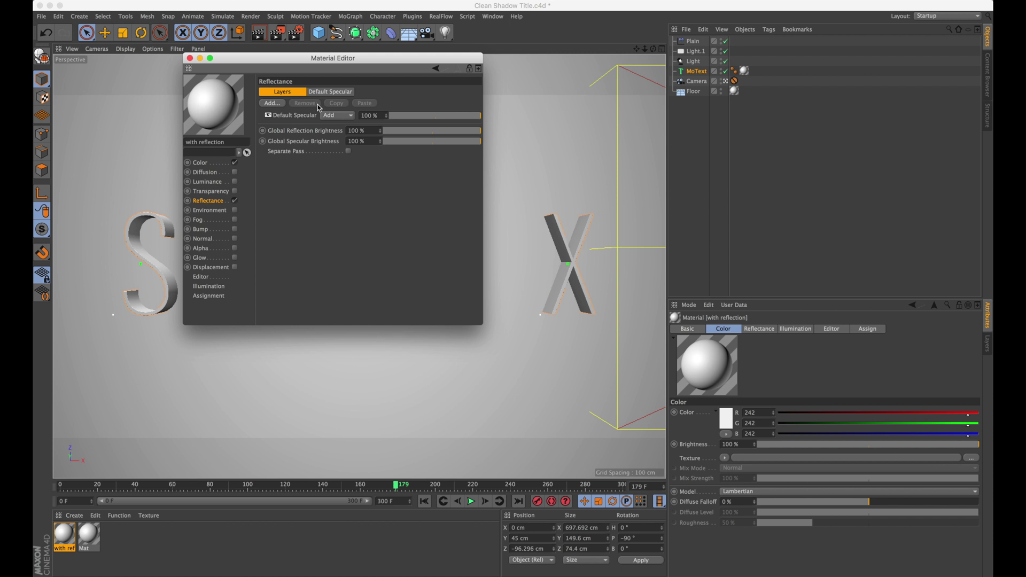
pyautogui.click(271, 103)
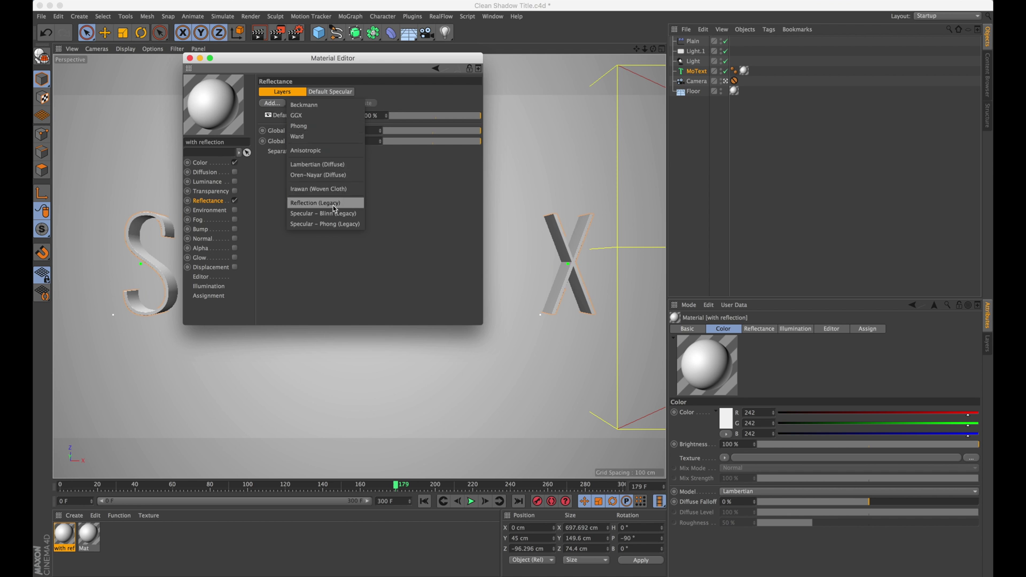
pyautogui.click(322, 115)
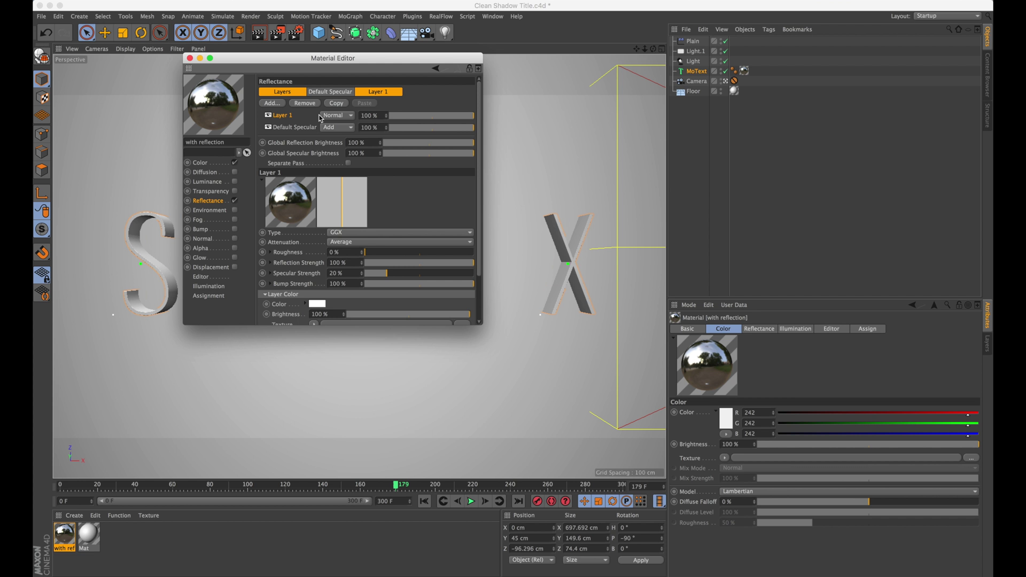
# - Set the material's global reflection brightness to 10% and the GGX layer's roughness to 10%
pyautogui.click(392, 142)
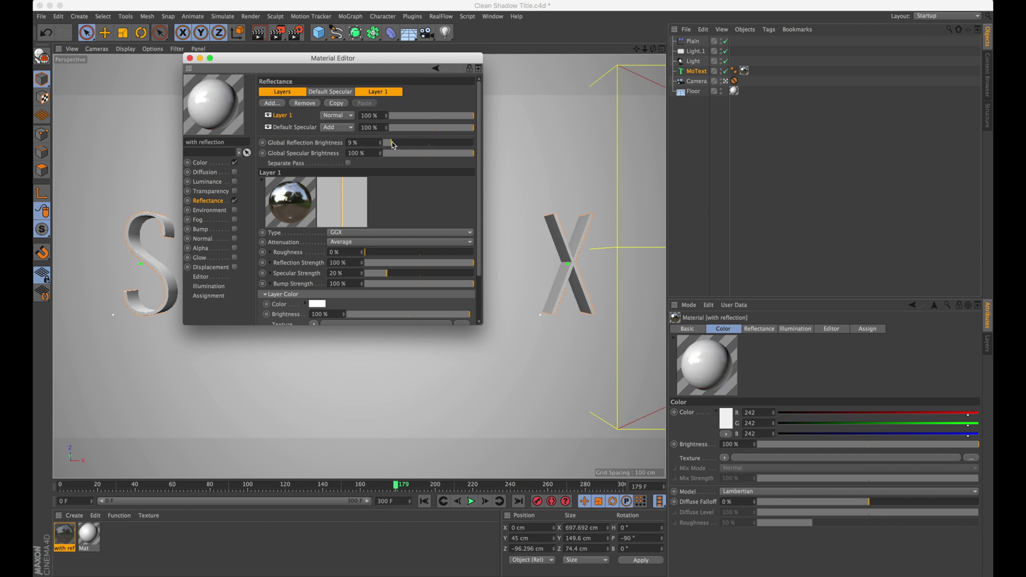
pyautogui.click(392, 142)
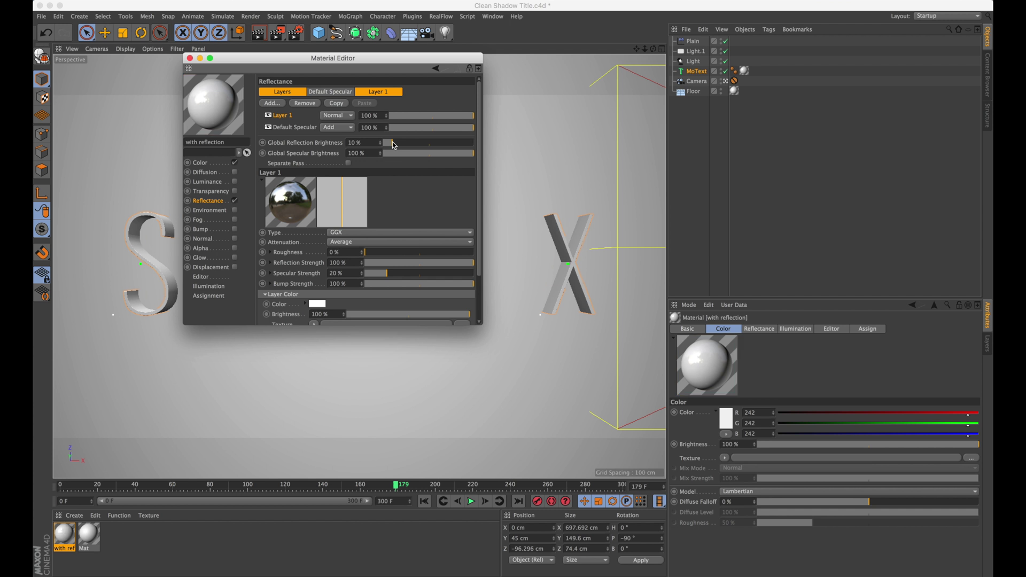
pyautogui.click(352, 251)
pyautogui.press('Return')
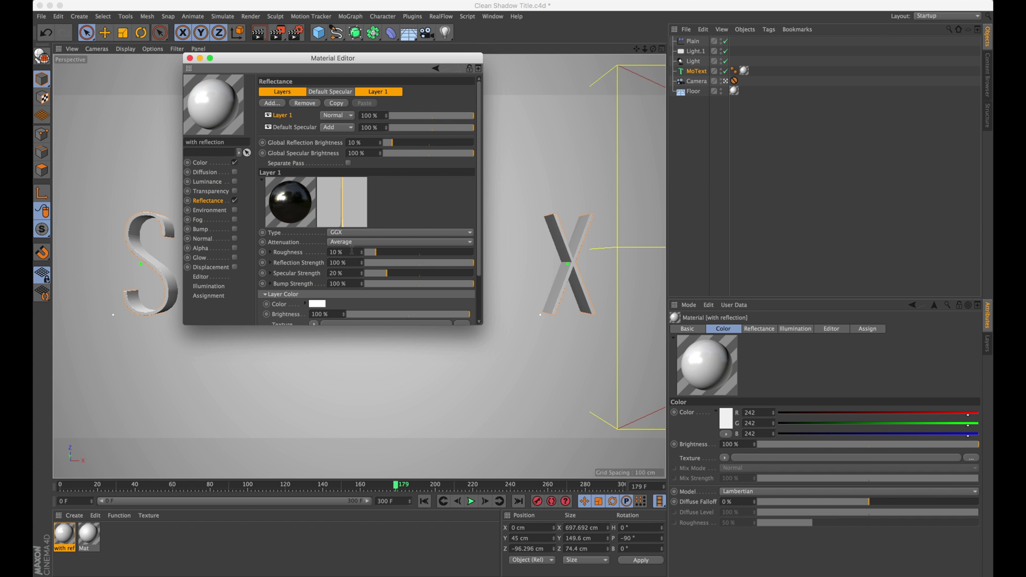
pyautogui.moveTo(479, 240); pyautogui.dragTo(478, 292)
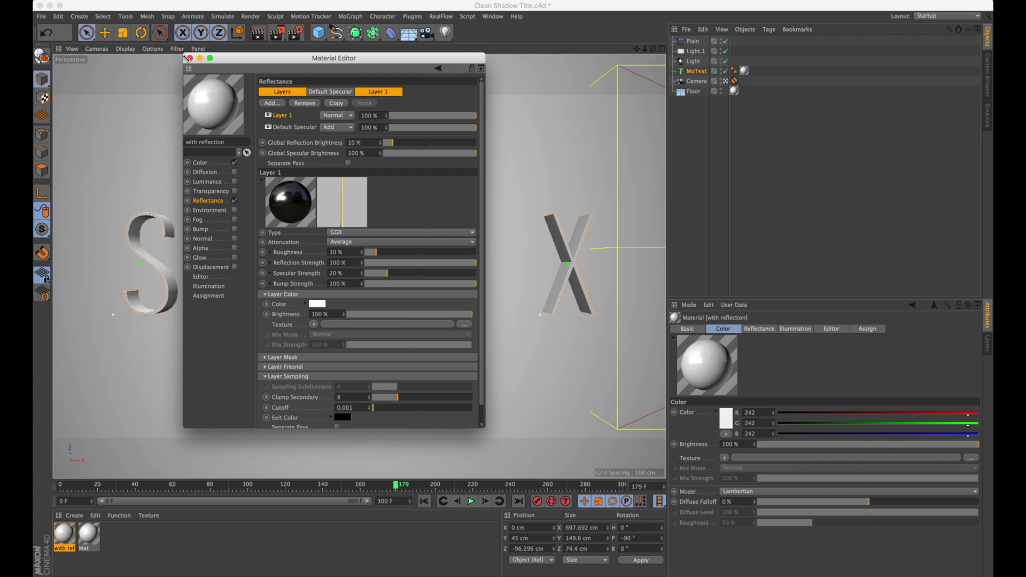
pyautogui.click(189, 58)
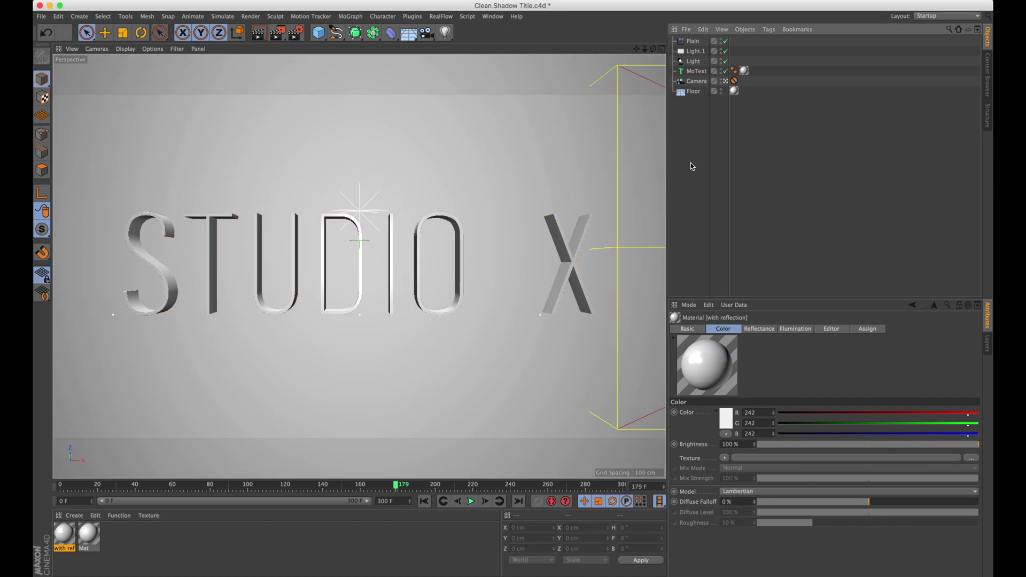
# - Save the project and switch the renderer to Standard
pyautogui.press('super+s')
pyautogui.click(296, 32)
pyautogui.moveTo(268, 19); pyautogui.dragTo(726, 123)
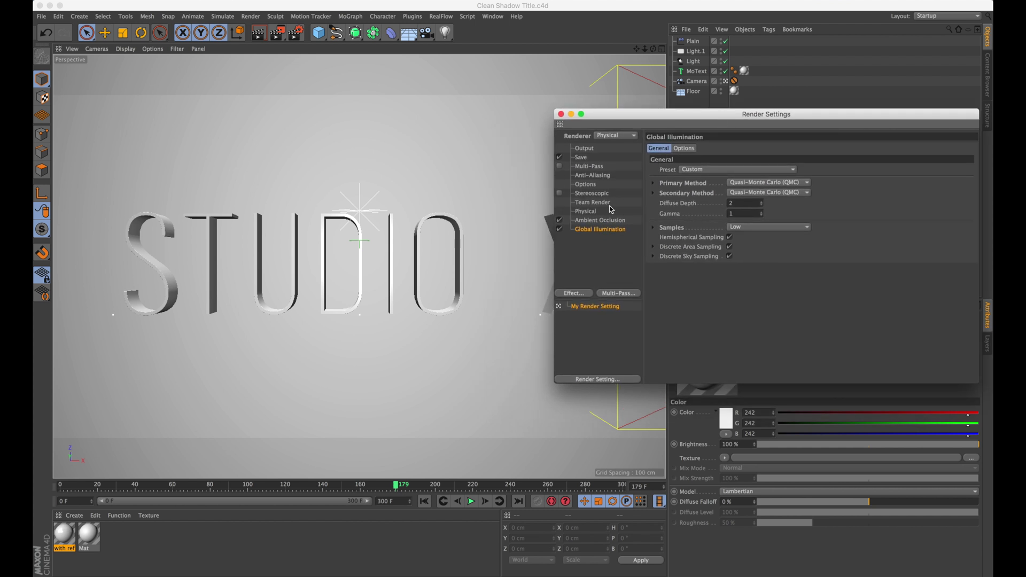
pyautogui.click(612, 137)
pyautogui.click(608, 146)
# - Turn off Ambient Occlusion for the render and show the Global Illumination settings
pyautogui.click(598, 213)
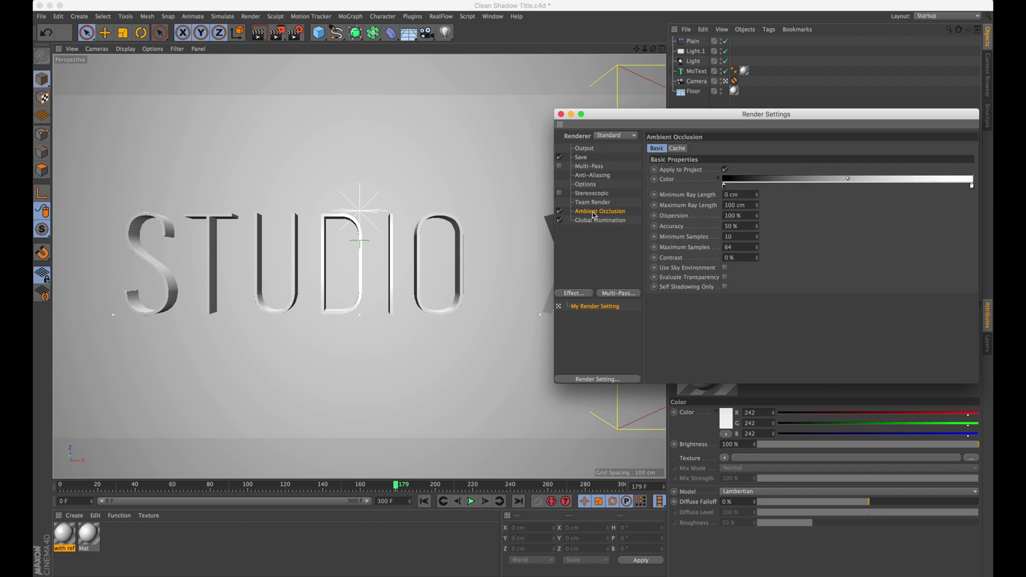
pyautogui.click(559, 212)
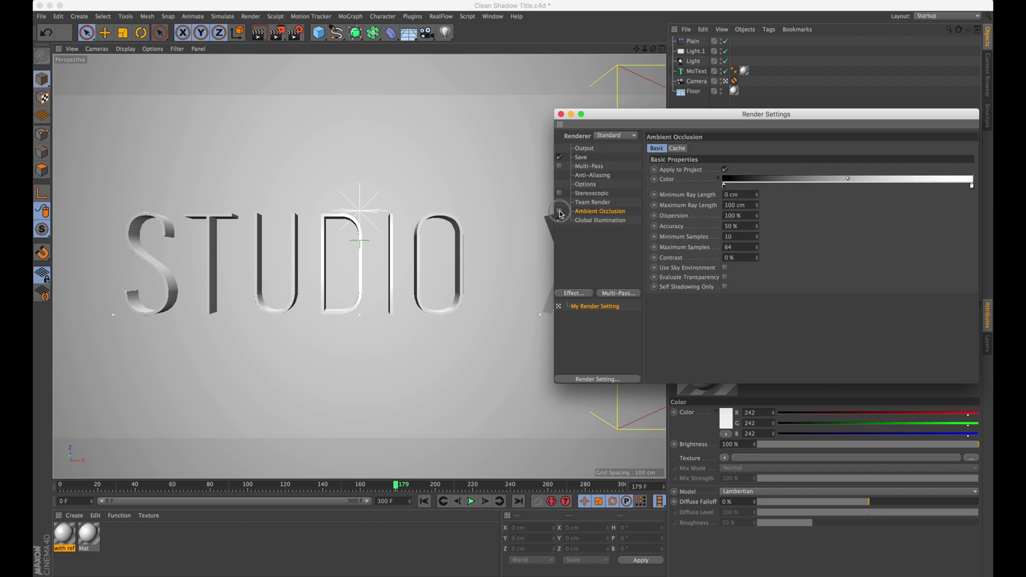
pyautogui.click(601, 221)
pyautogui.moveTo(656, 117); pyautogui.dragTo(258, 84)
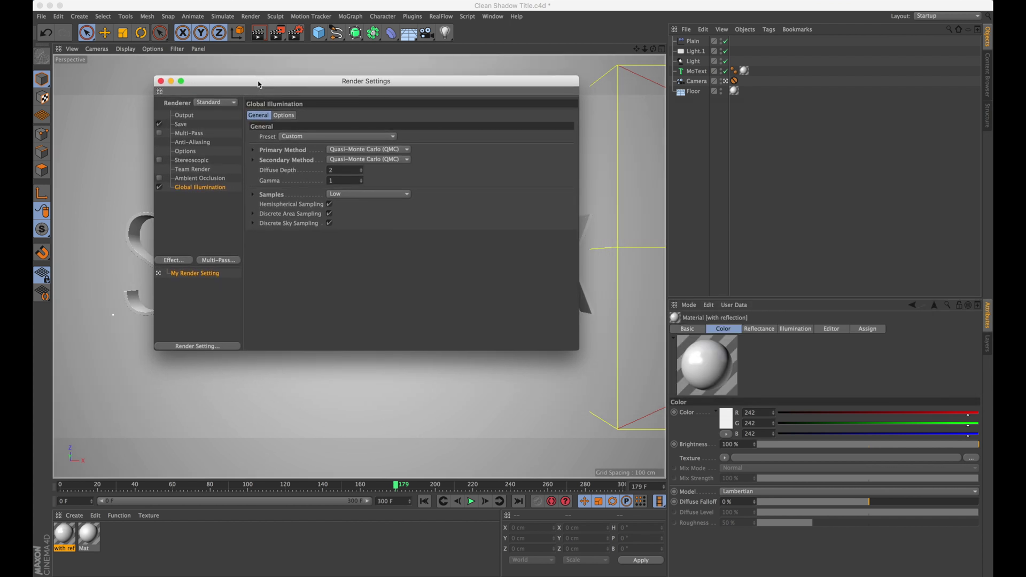
# - Set the Light object's area shadow to 180% density, 50% accuracy and 24 minimum samples
pyautogui.click(694, 63)
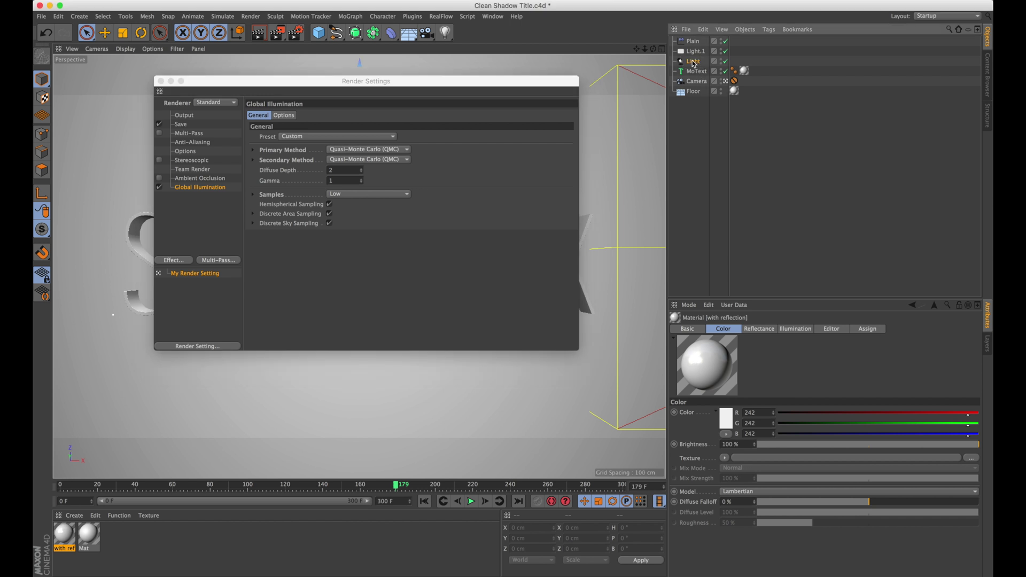
pyautogui.click(694, 63)
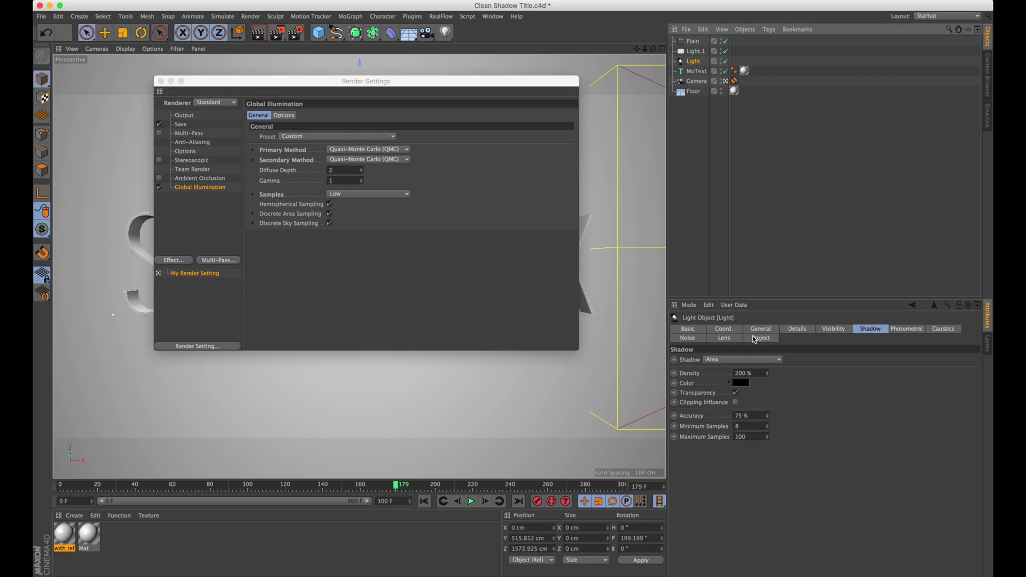
pyautogui.doubleClick(748, 415)
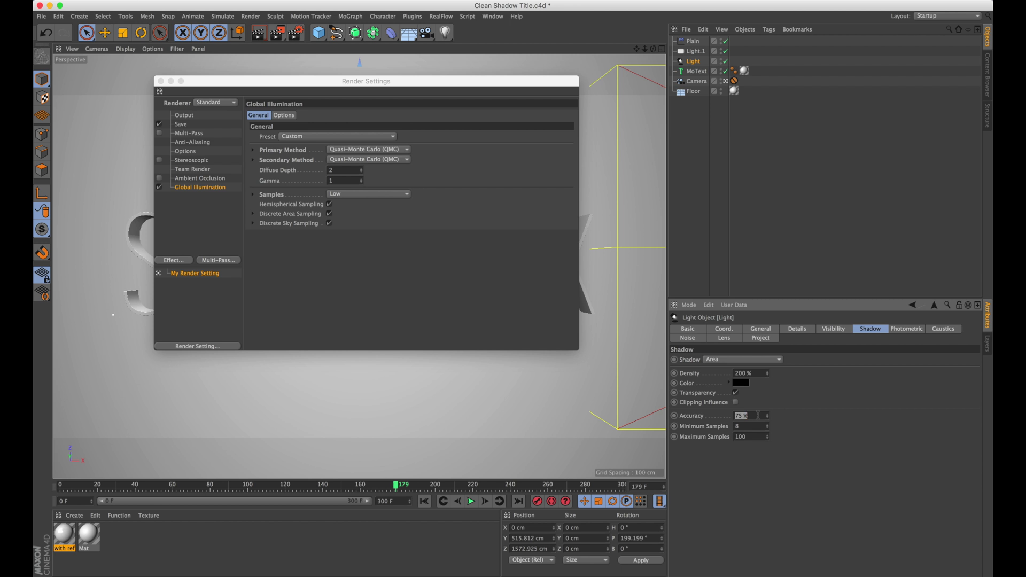
pyautogui.write('50')
pyautogui.doubleClick(751, 372)
pyautogui.write('180')
pyautogui.click(160, 81)
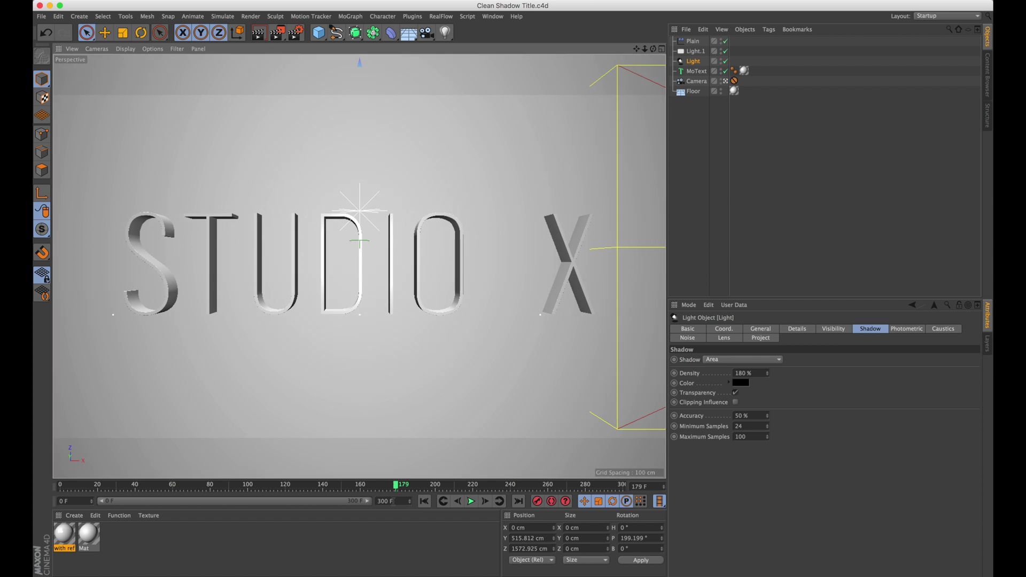
# - Render a preview of the camera view at frame 97 to check the shadows
pyautogui.moveTo(396, 488); pyautogui.dragTo(243, 481)
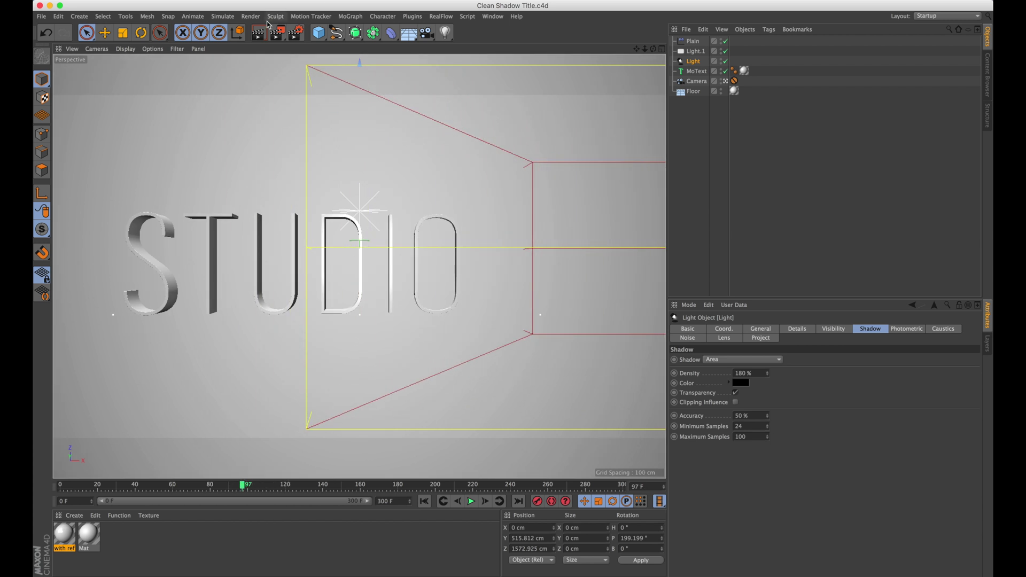
pyautogui.click(258, 33)
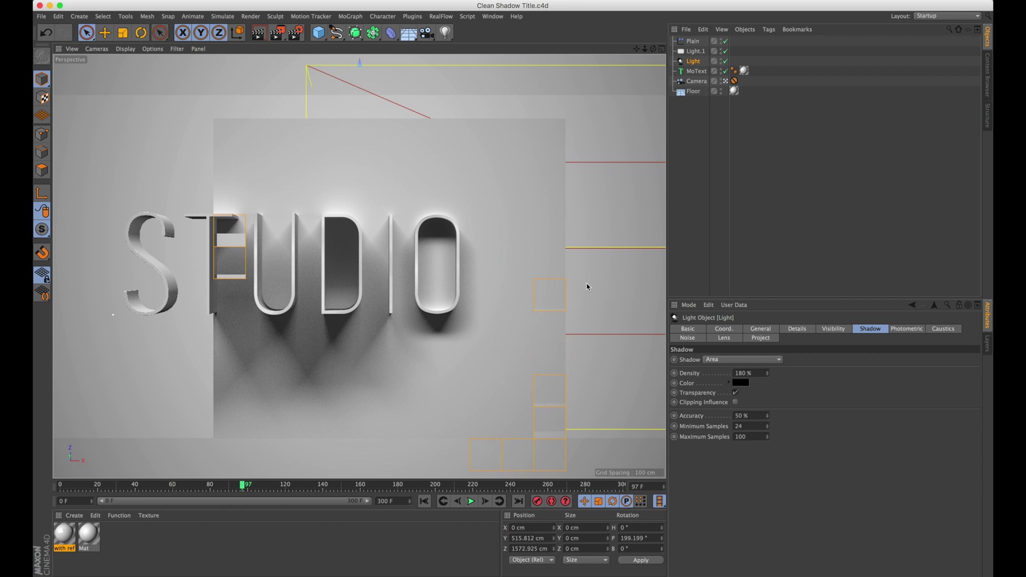
pyautogui.click(696, 167)
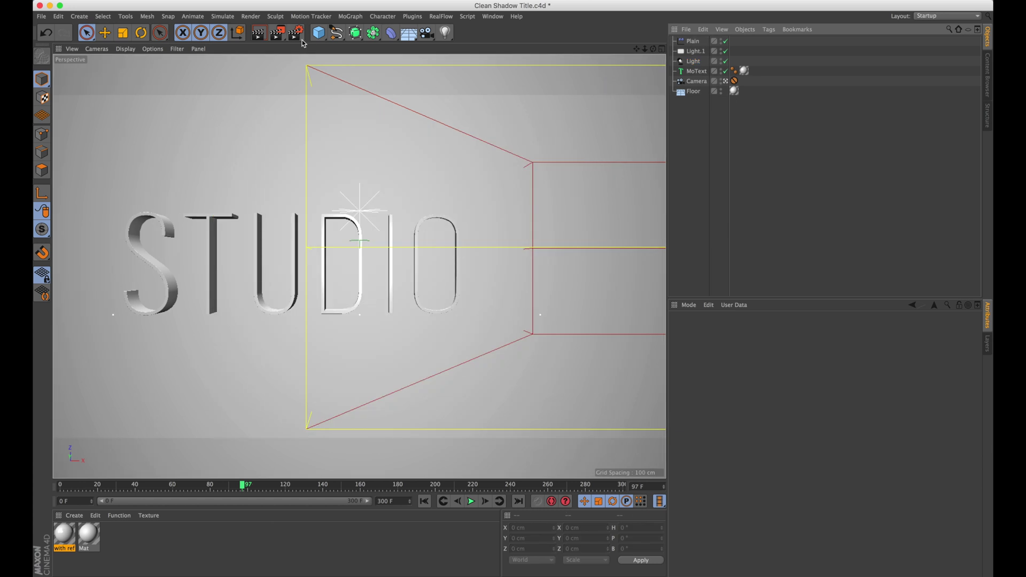
# - Set the Global Illumination primary and secondary intensity to 40% and use a custom sample count of 6
pyautogui.click(296, 34)
pyautogui.click(253, 150)
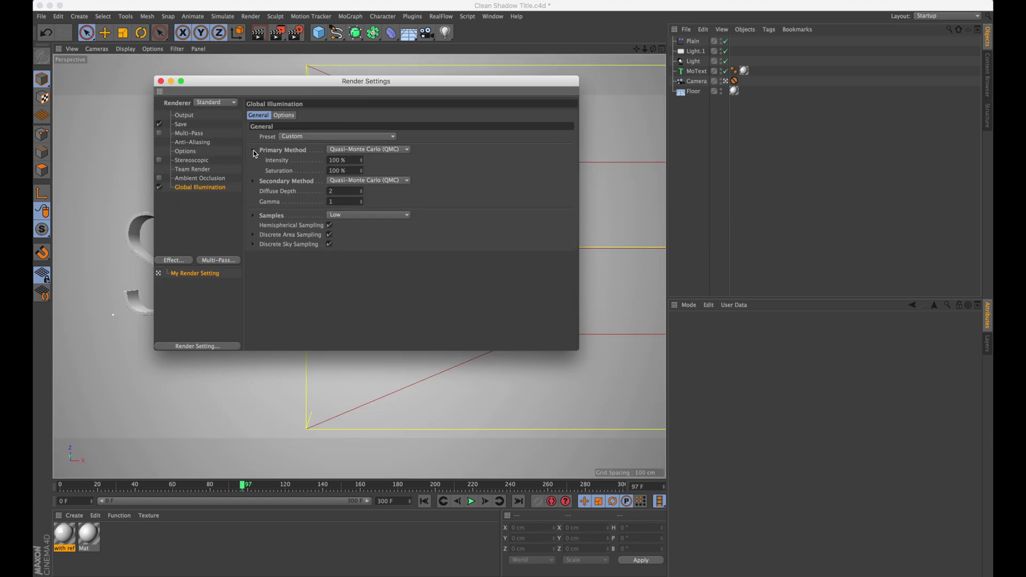
pyautogui.click(251, 181)
pyautogui.click(253, 181)
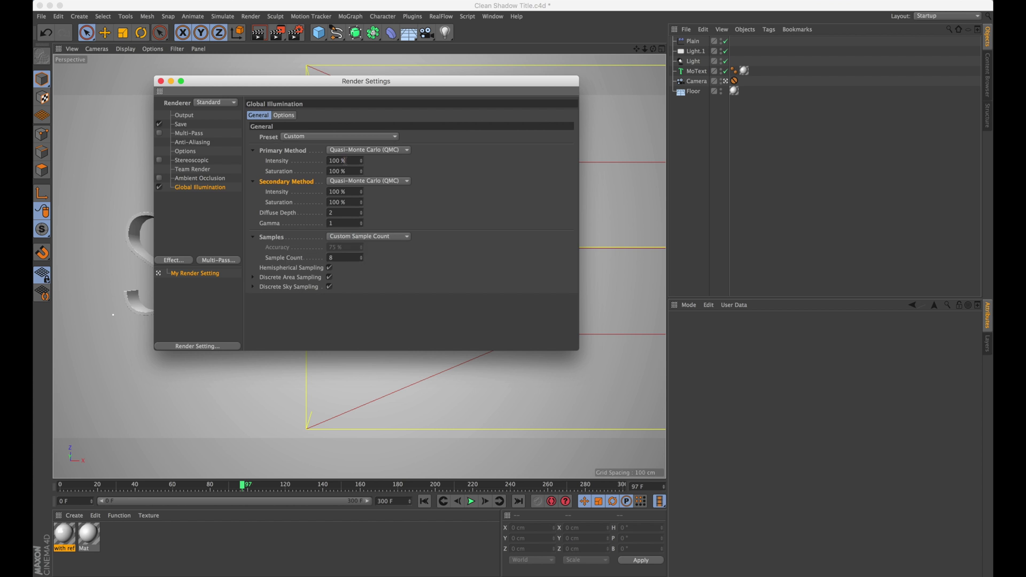
pyautogui.doubleClick(342, 160)
pyautogui.write('40')
pyautogui.doubleClick(345, 191)
pyautogui.write('40')
pyautogui.press('Return')
pyautogui.press('Return')
# - Set the Light object's minimum shadow samples to 36
pyautogui.click(694, 61)
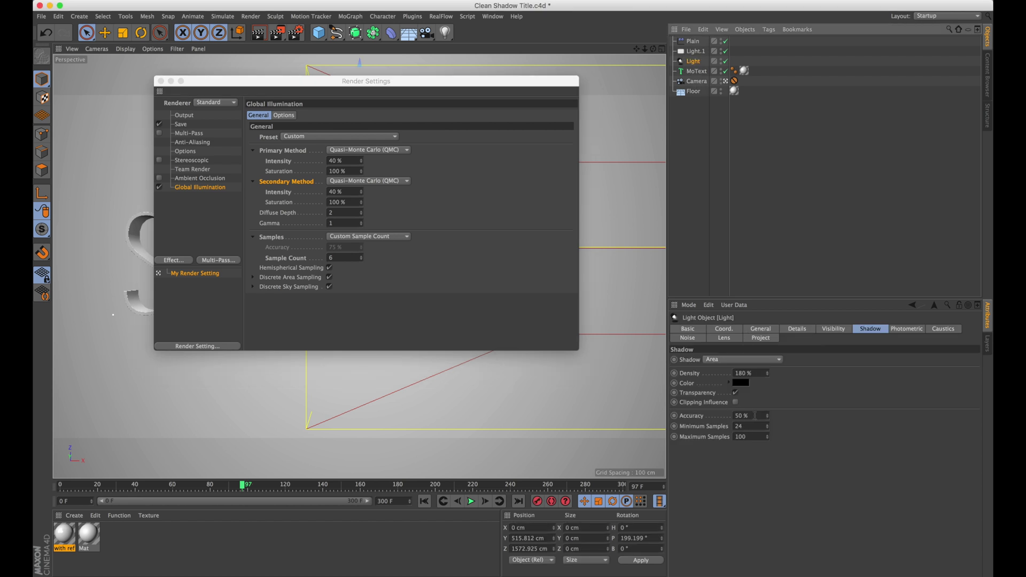
pyautogui.doubleClick(752, 426)
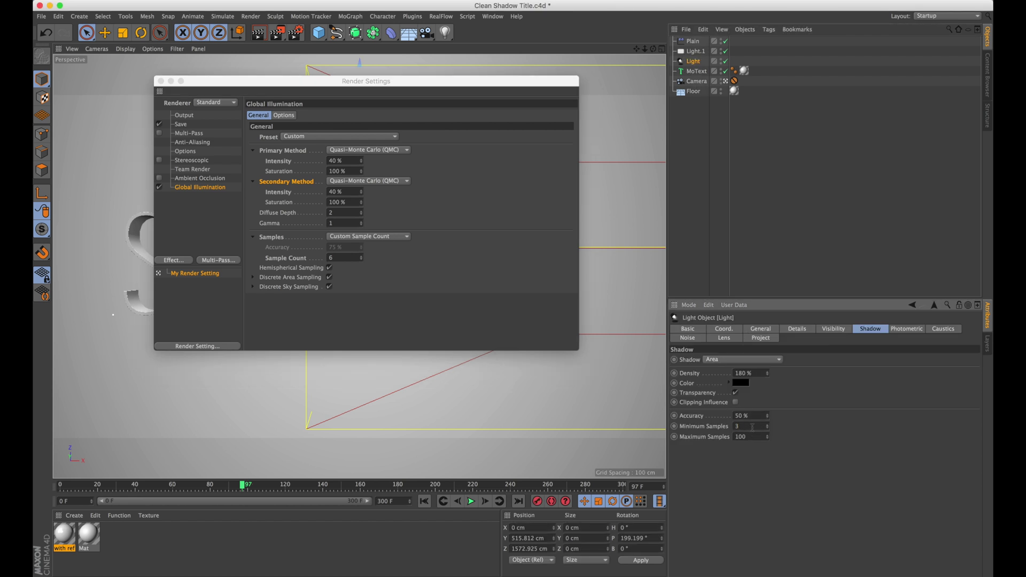
pyautogui.moveTo(339, 80); pyautogui.dragTo(781, 117)
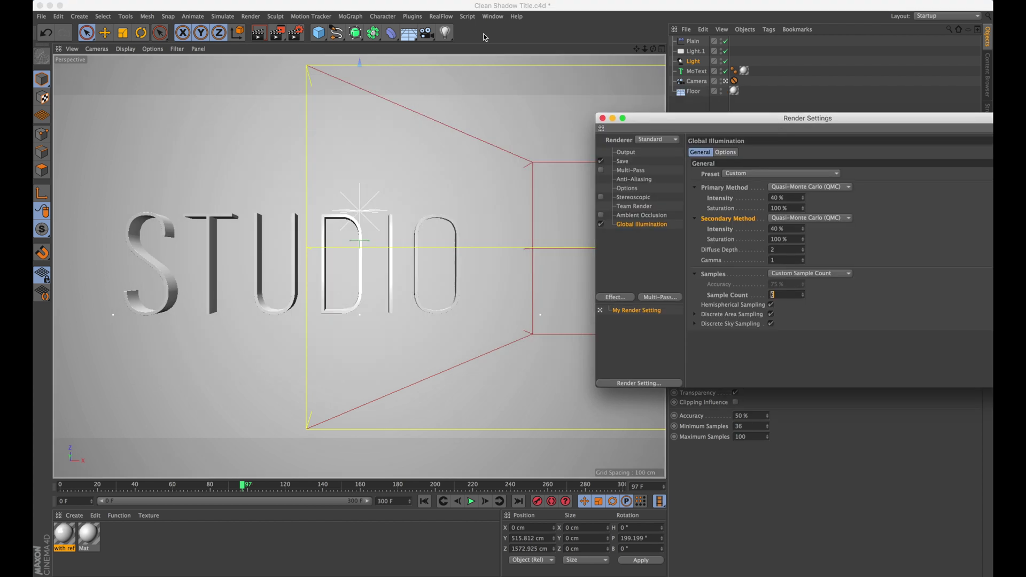
# - Render a region covering the U, D and I letters to check the shadows
pyautogui.moveTo(278, 33); pyautogui.dragTo(286, 49)
pyautogui.moveTo(267, 177); pyautogui.dragTo(436, 427)
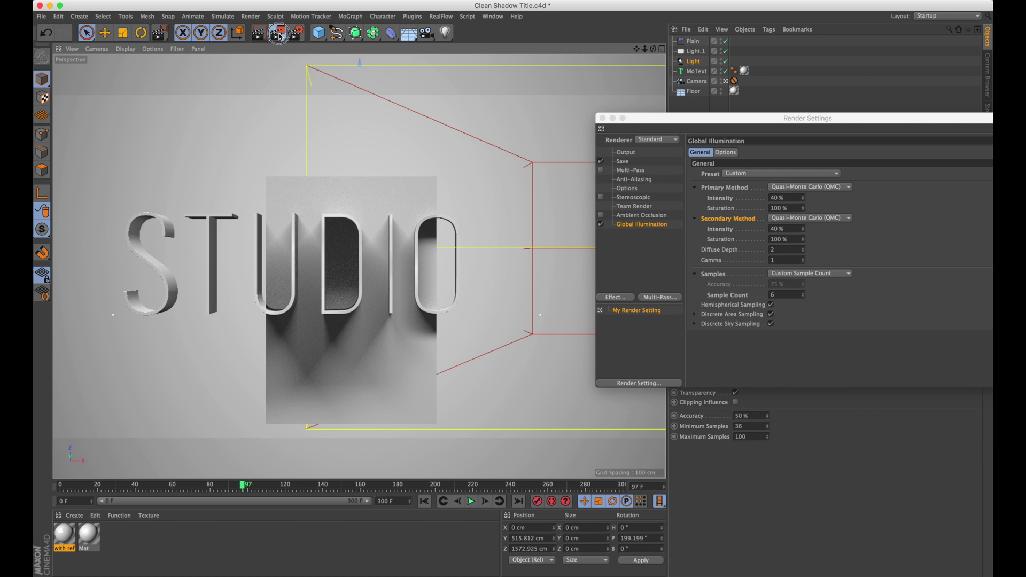
# - Turn on the Interactive Render Region, shrink it around the lower part of the letter D and raise its preview quality
pyautogui.click(298, 36)
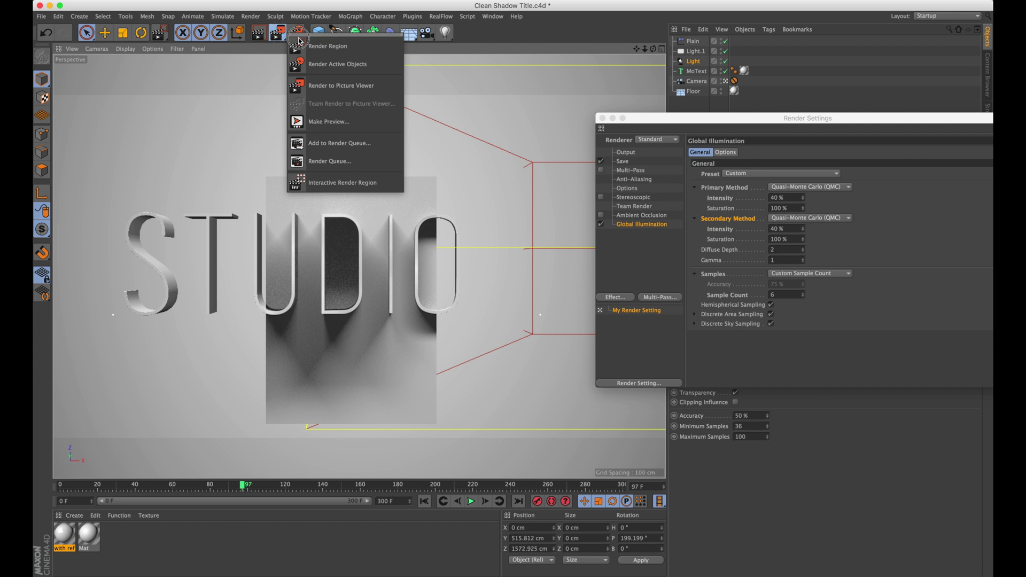
pyautogui.click(342, 182)
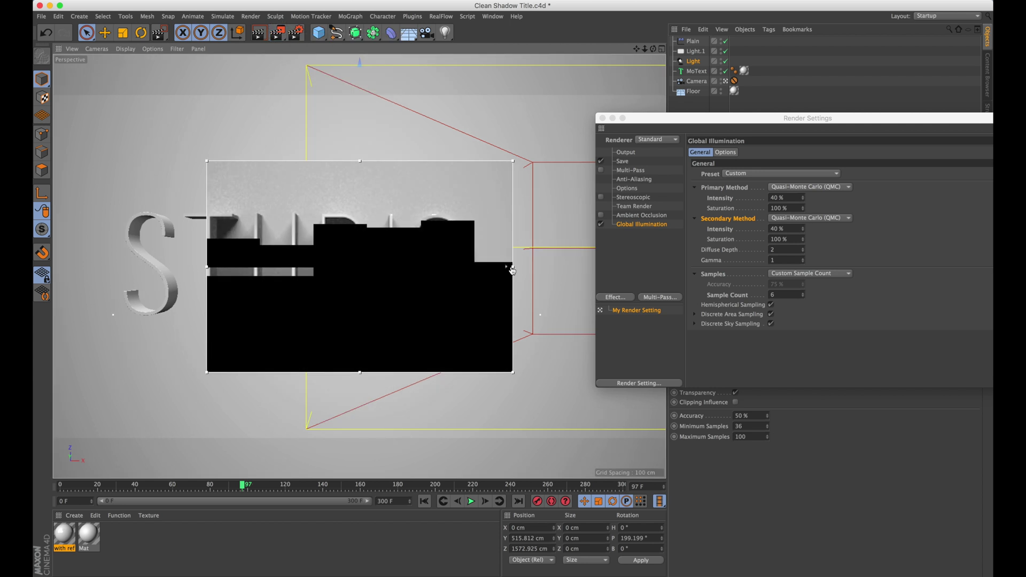
pyautogui.moveTo(511, 269); pyautogui.dragTo(404, 266)
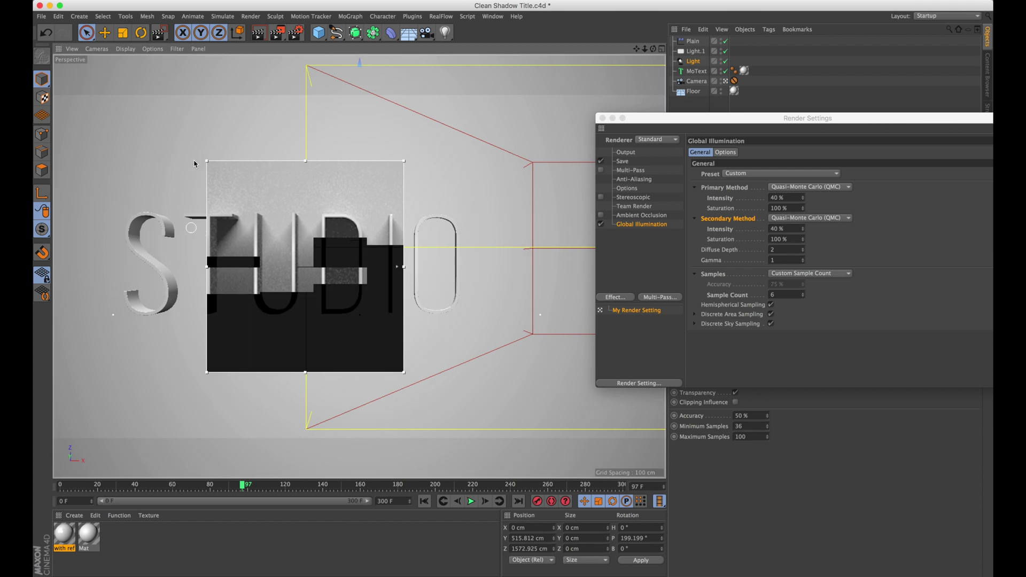
pyautogui.moveTo(209, 160); pyautogui.dragTo(207, 160)
pyautogui.moveTo(297, 220); pyautogui.dragTo(289, 258)
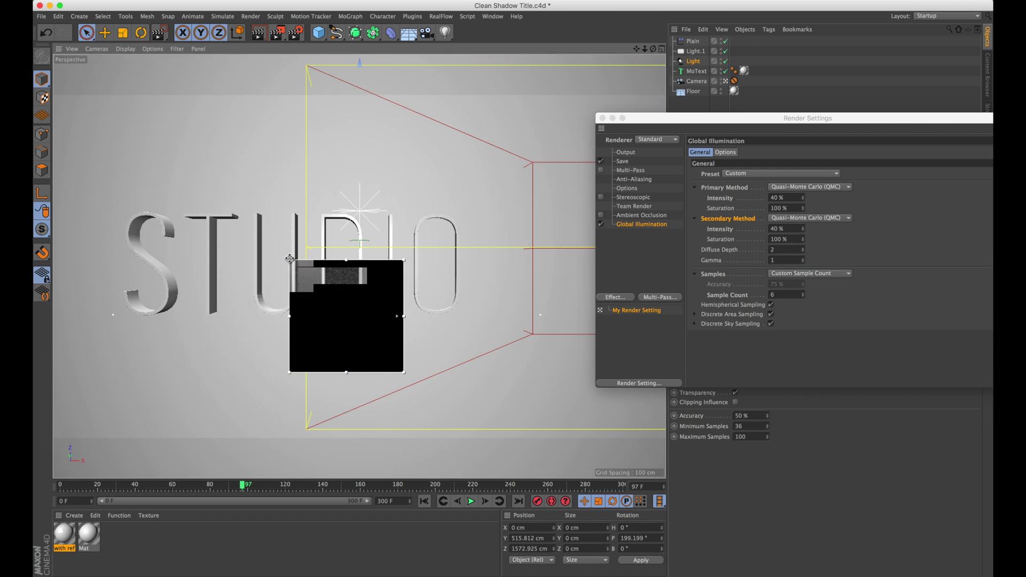
pyautogui.moveTo(397, 316); pyautogui.dragTo(407, 237)
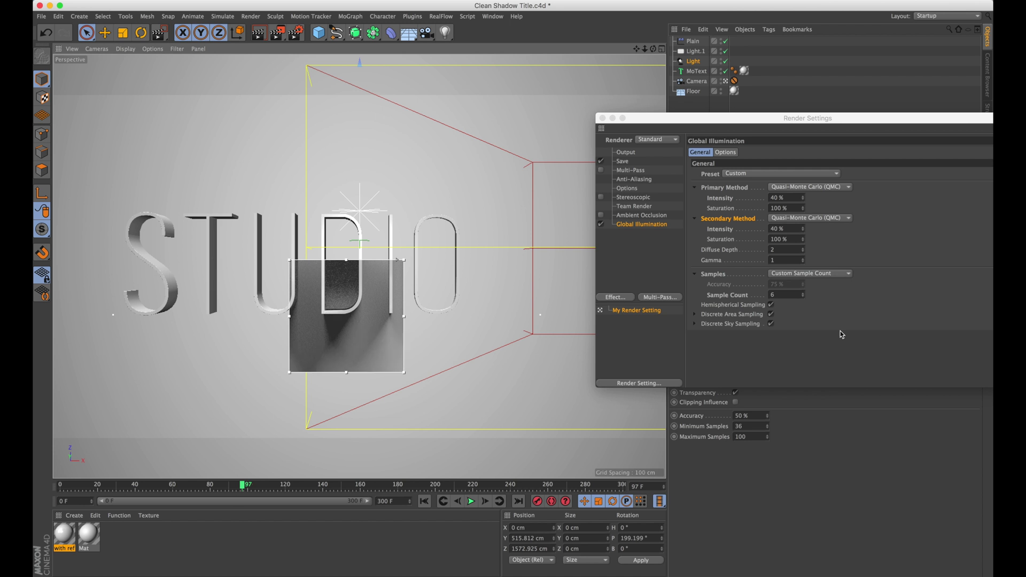
# - Set the Global Illumination primary and secondary intensity to 20% and the custom sample count to 36
pyautogui.click(789, 296)
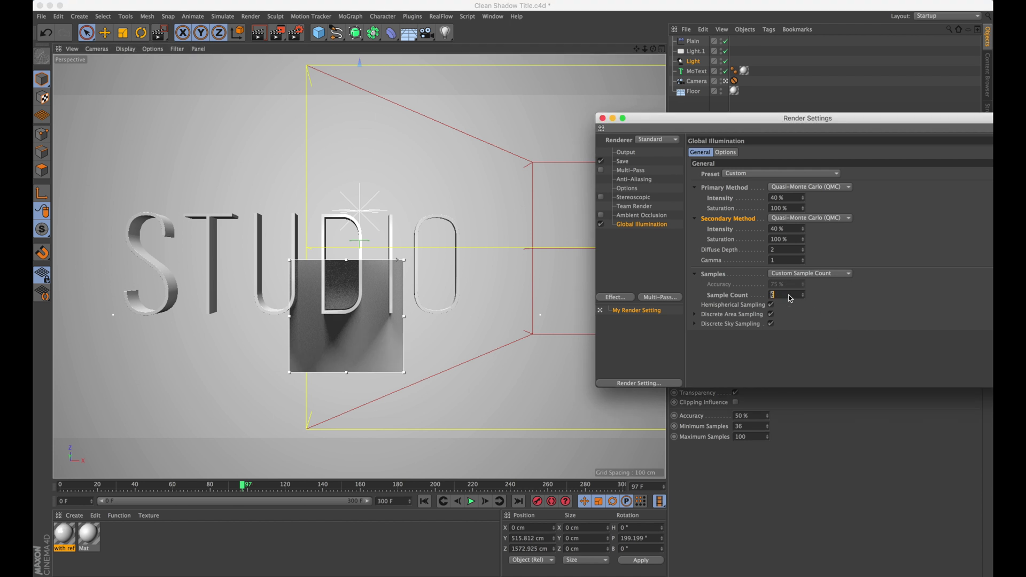
pyautogui.write('12')
pyautogui.click(790, 296)
pyautogui.write('24')
pyautogui.doubleClick(780, 229)
pyautogui.write('20')
pyautogui.press('Return')
pyautogui.doubleClick(780, 198)
pyautogui.write('20')
pyautogui.doubleClick(788, 293)
pyautogui.write('3')
# - Set the Light object's area shadow to 64 minimum samples and 100% accuracy
pyautogui.click(753, 426)
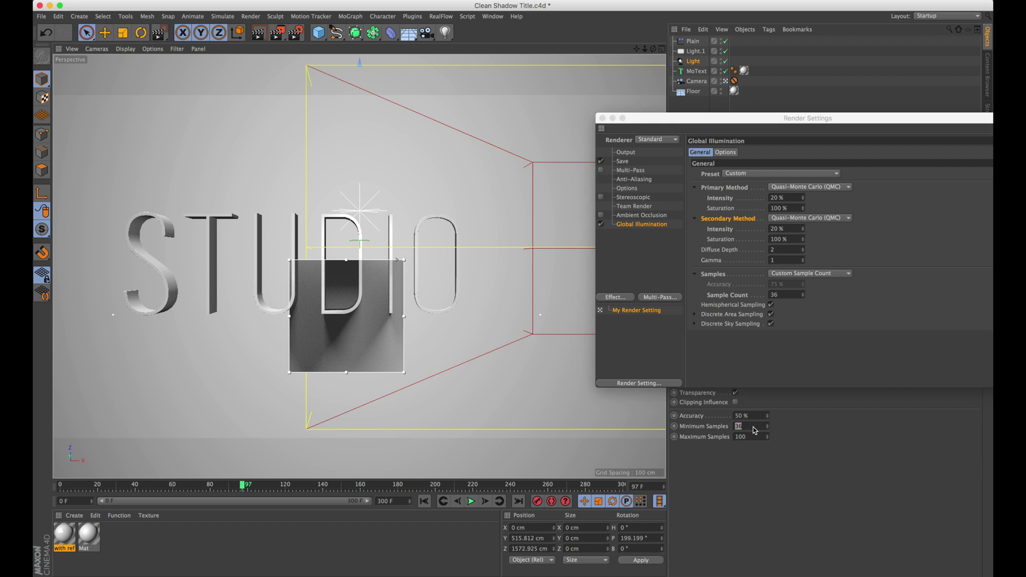
pyautogui.write('64')
pyautogui.doubleClick(748, 416)
pyautogui.write('100')
pyautogui.press('Return')
# - Keep the custom sample count mode for Global Illumination and set the sample count to 120
pyautogui.click(801, 279)
pyautogui.click(803, 275)
pyautogui.click(718, 294)
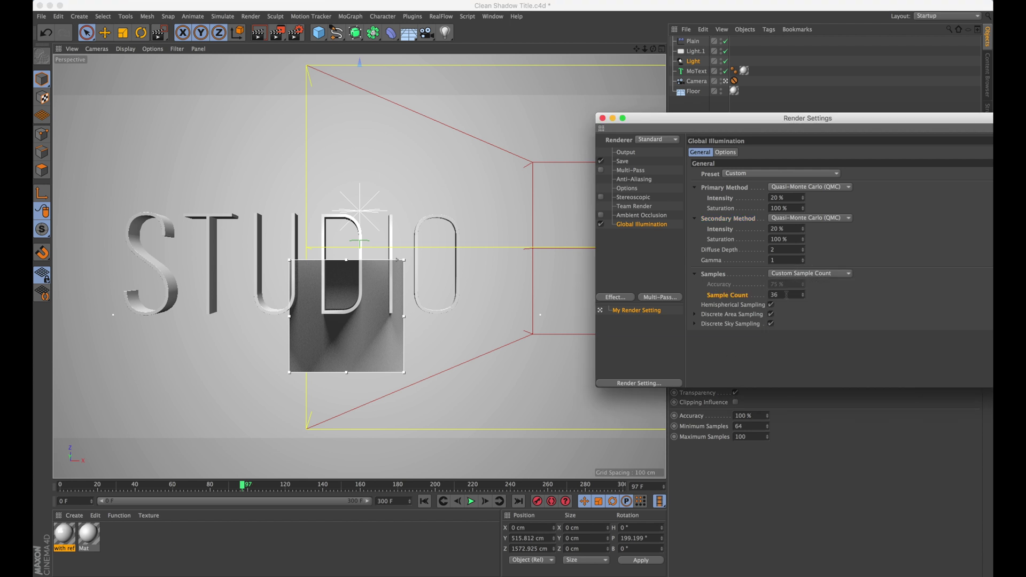
pyautogui.click(790, 295)
pyautogui.write('120')
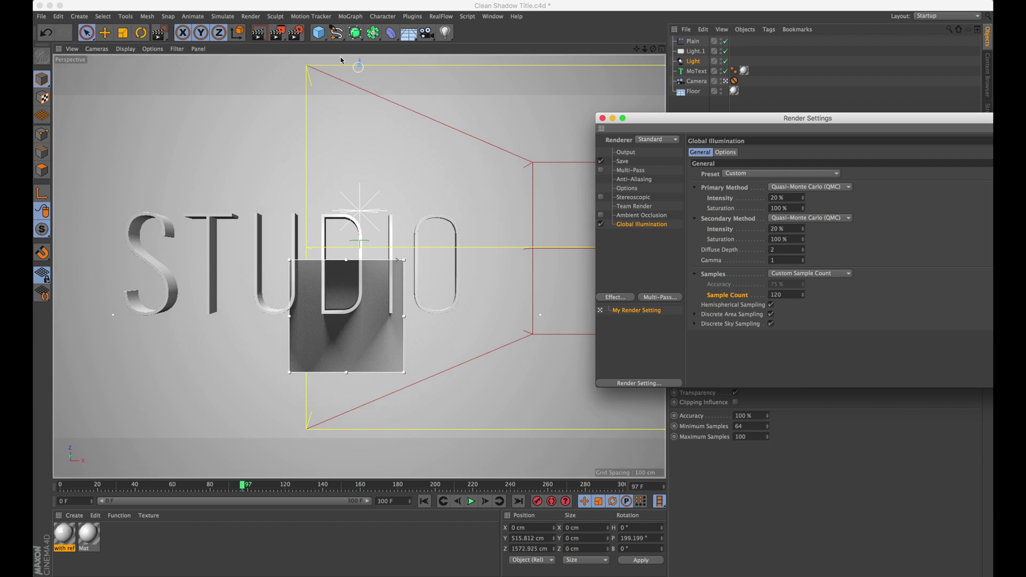
# - Render a region over the letter D with the Interactive Render Region turned off, and turn the interactive region back on
pyautogui.click(277, 34)
pyautogui.click(342, 183)
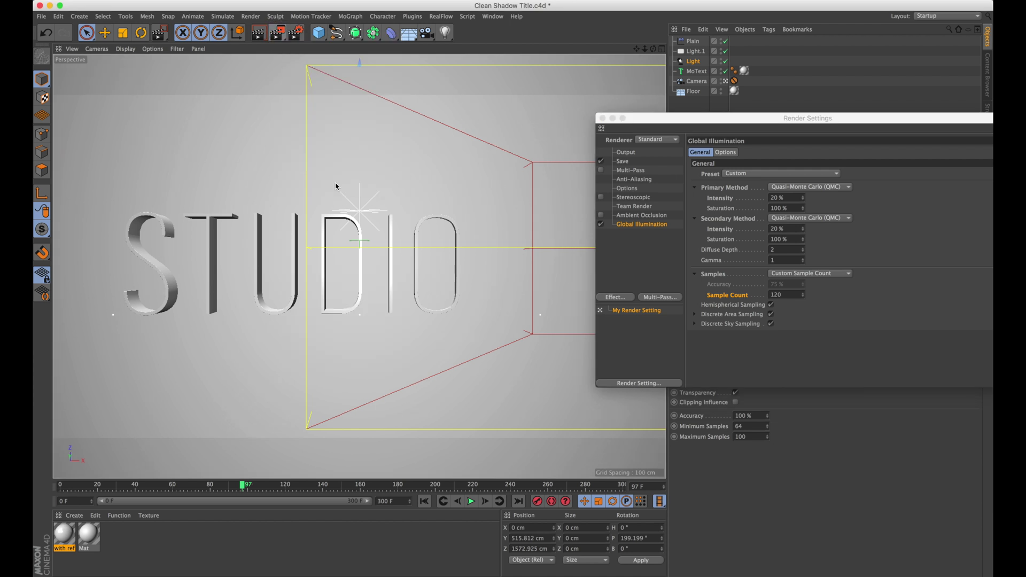
pyautogui.click(278, 34)
pyautogui.click(328, 46)
pyautogui.moveTo(292, 254); pyautogui.dragTo(390, 345)
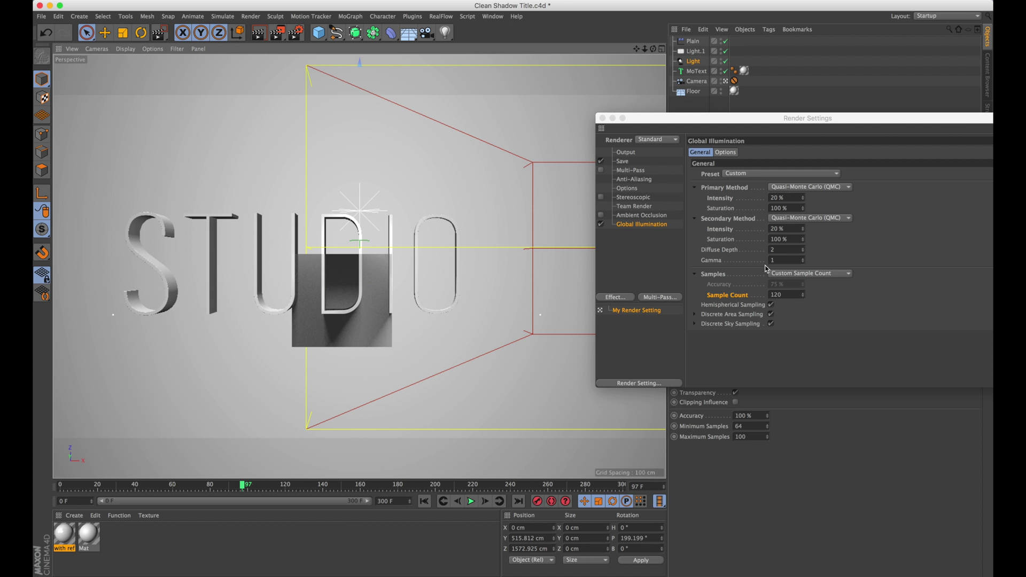
pyautogui.moveTo(275, 35); pyautogui.dragTo(344, 183)
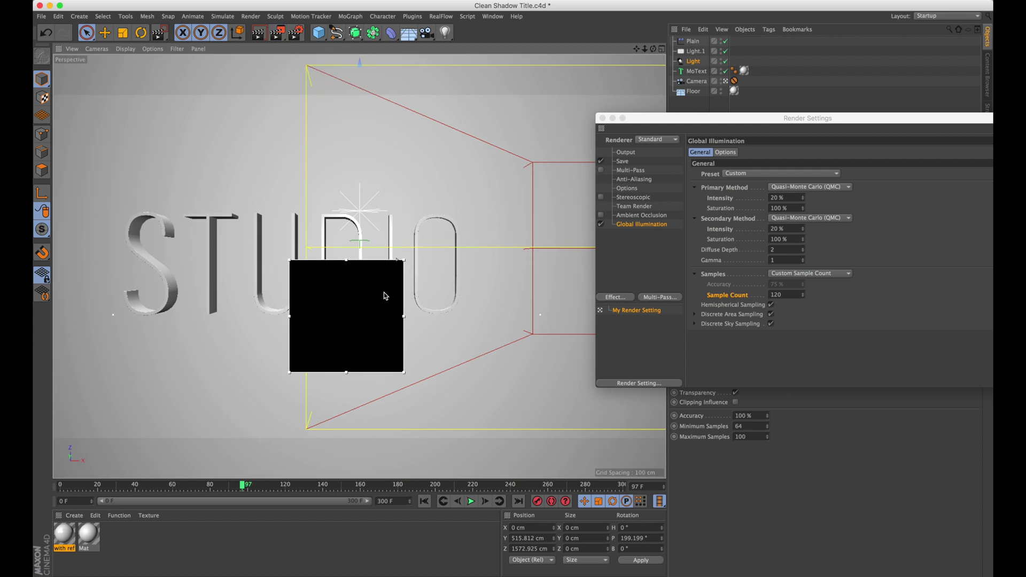
# - Set the Global Illumination sample count to 40, the diffuse depth to 4, and the primary and secondary intensity to 60%
pyautogui.click(792, 294)
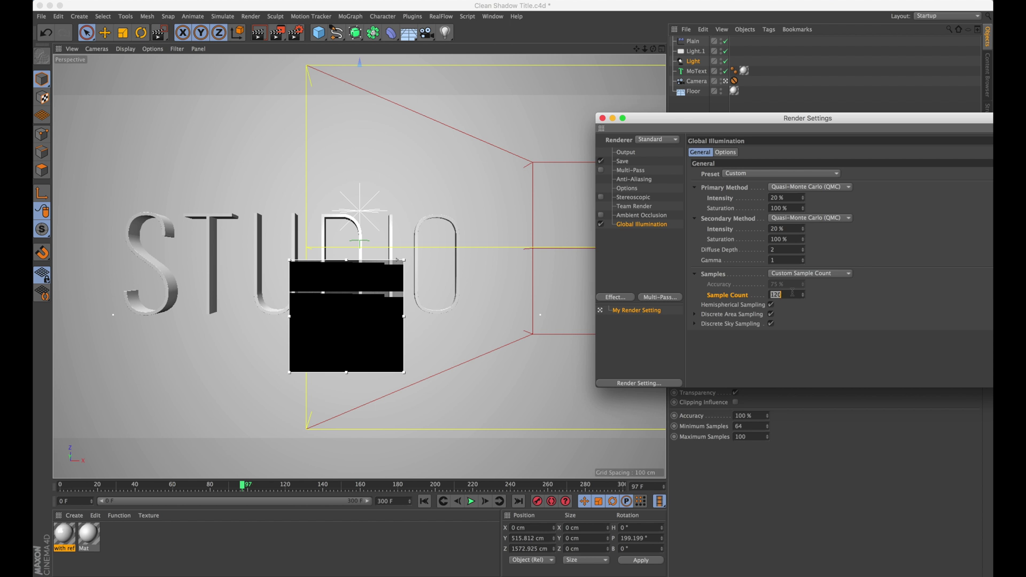
pyautogui.write('40')
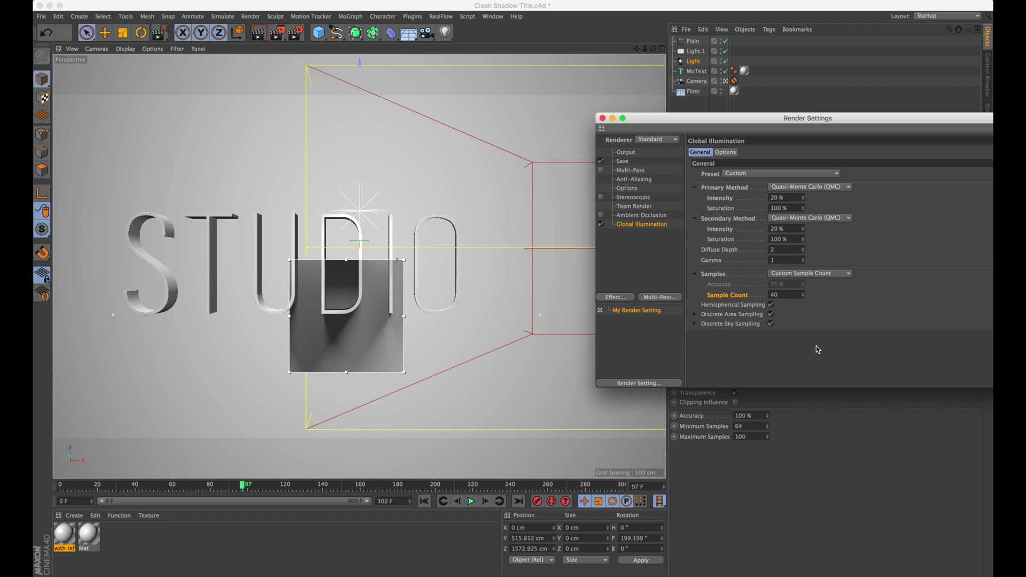
pyautogui.doubleClick(789, 250)
pyautogui.write('4')
pyautogui.press('Return')
pyautogui.doubleClick(788, 231)
pyautogui.write('50')
pyautogui.click(725, 151)
pyautogui.click(700, 154)
pyautogui.doubleClick(790, 197)
pyautogui.write('50')
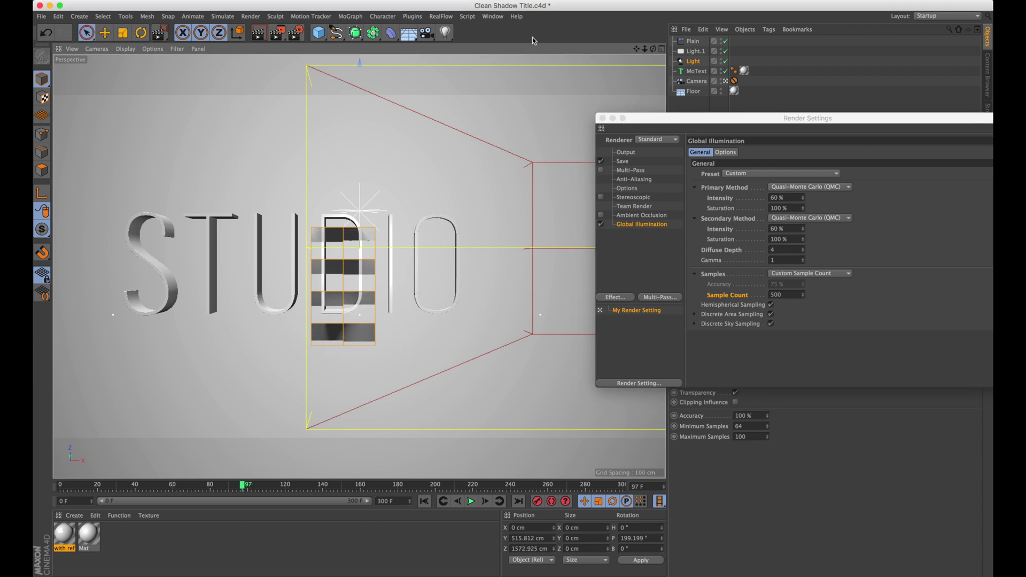
# - Set the Global Illumination sample count to 36 and render a region over the letter D
pyautogui.click(782, 295)
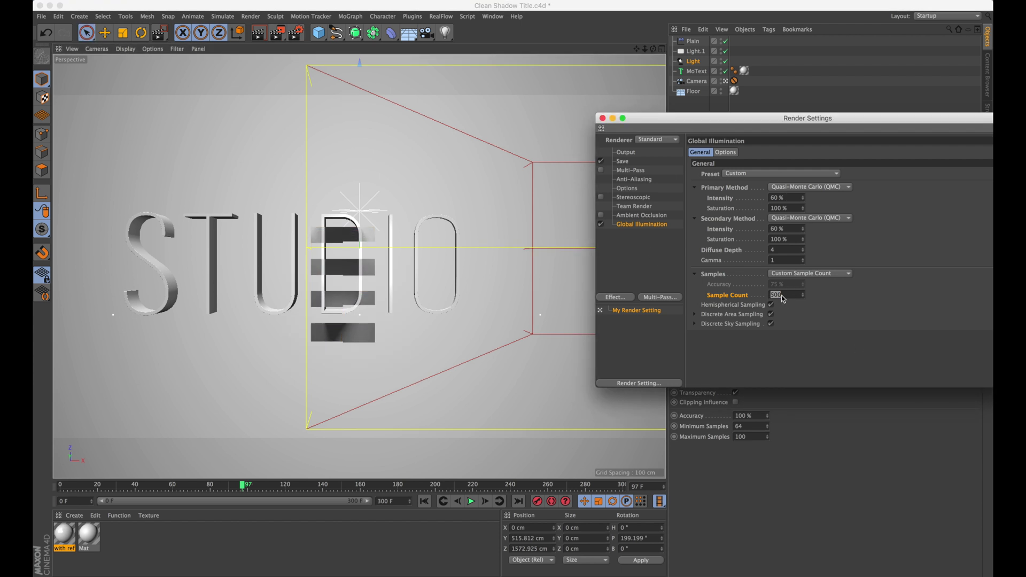
pyautogui.write('36')
pyautogui.press('Return')
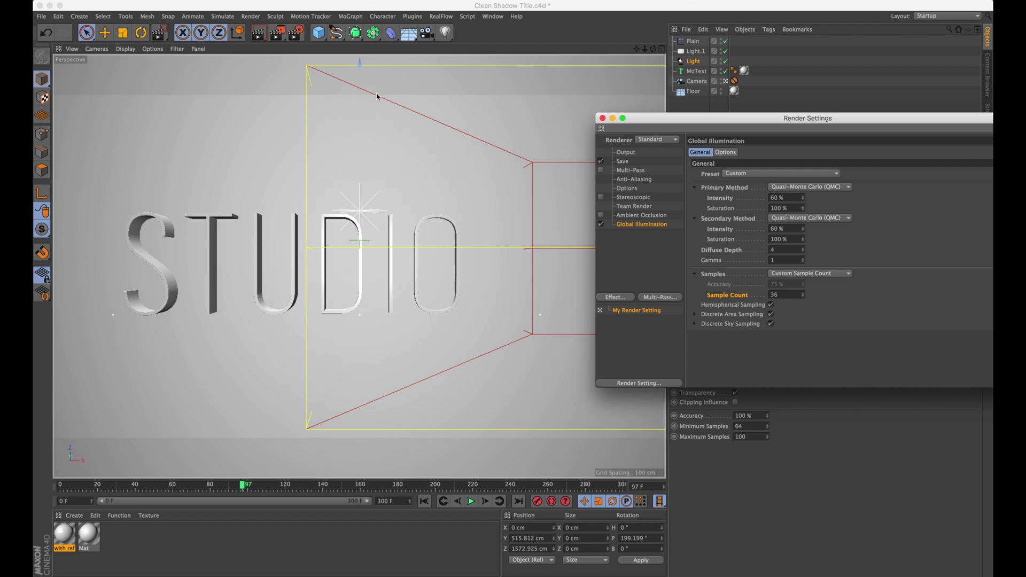
pyautogui.moveTo(277, 33); pyautogui.dragTo(309, 45)
pyautogui.moveTo(312, 247); pyautogui.dragTo(379, 343)
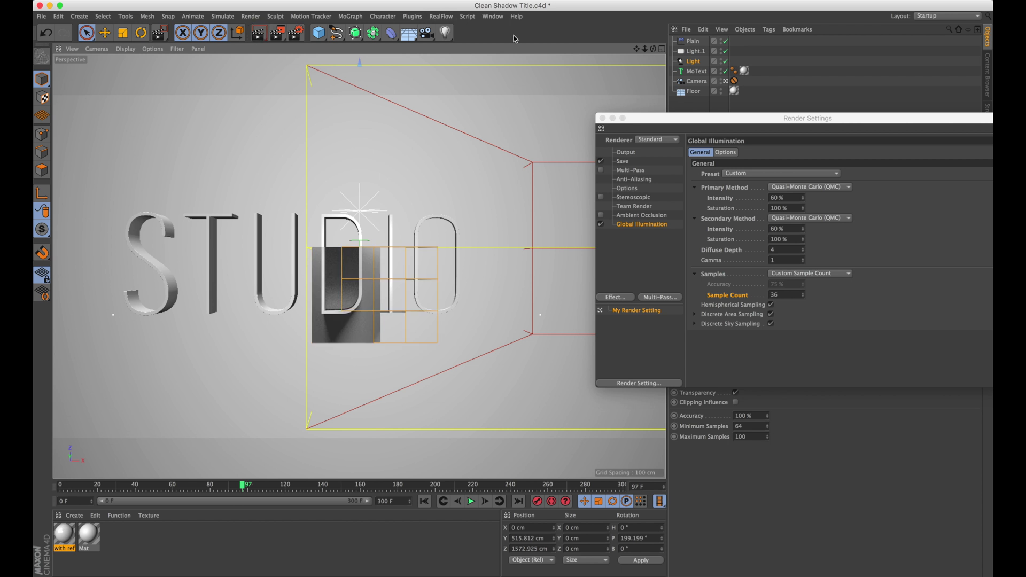
# - Close the render settings and save the project
pyautogui.click(602, 118)
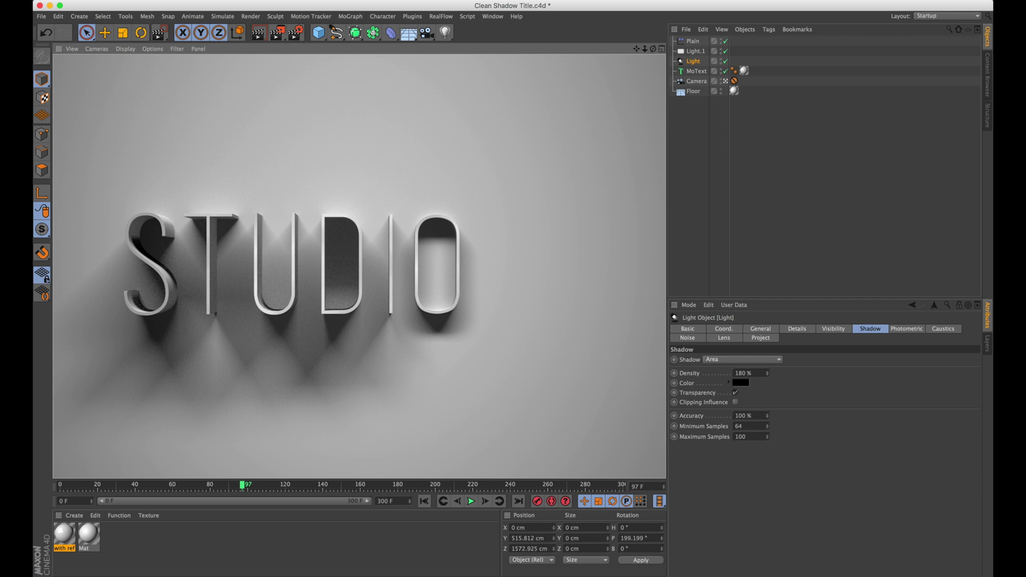
pyautogui.click(691, 184)
pyautogui.press('super+s')
# - Delete the Protection tag from the Camera object
pyautogui.click(697, 82)
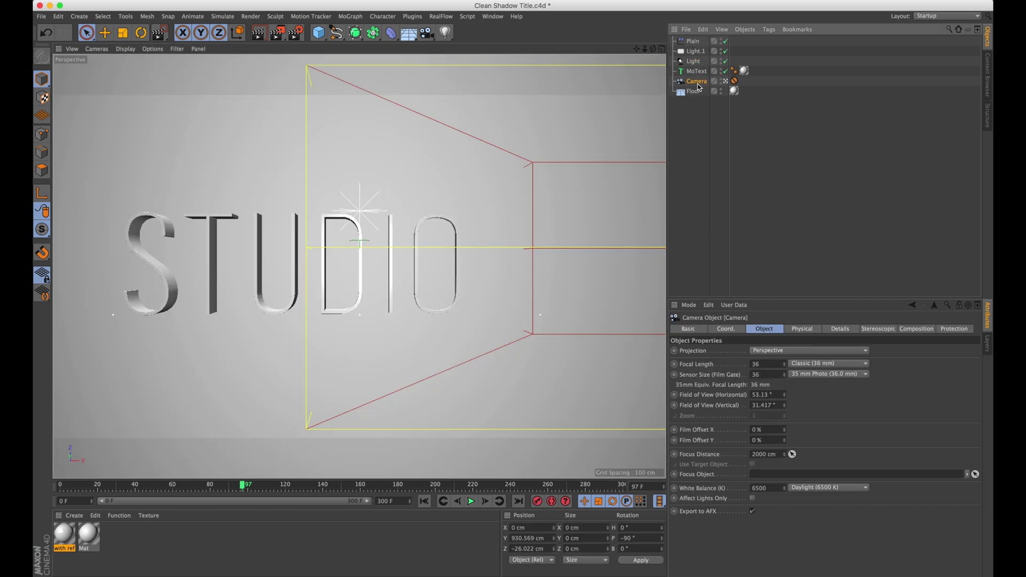
pyautogui.click(734, 80)
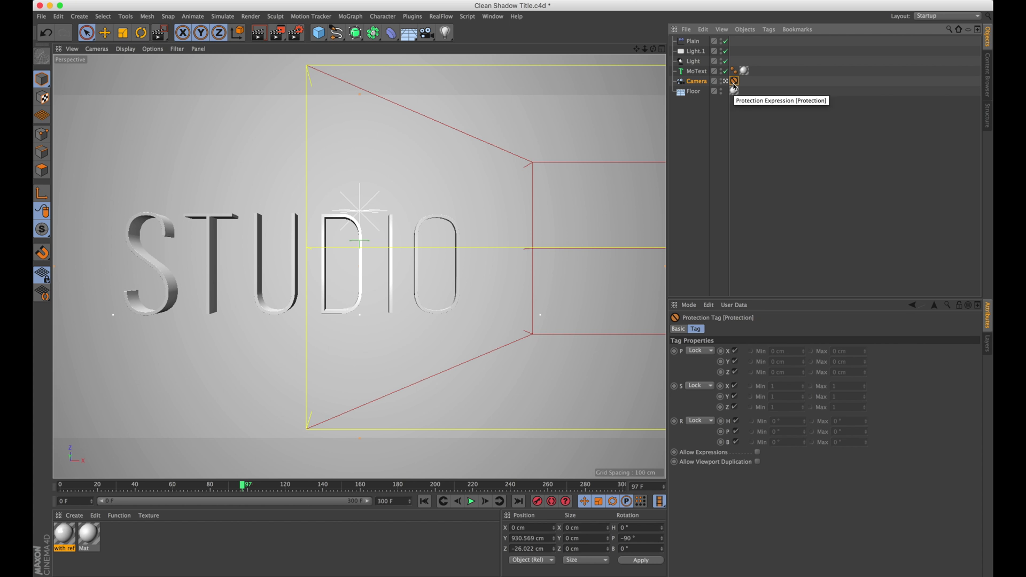
pyautogui.press('Delete')
# - Record a keyframe for the Camera at frame 180
pyautogui.moveTo(246, 486); pyautogui.dragTo(398, 501)
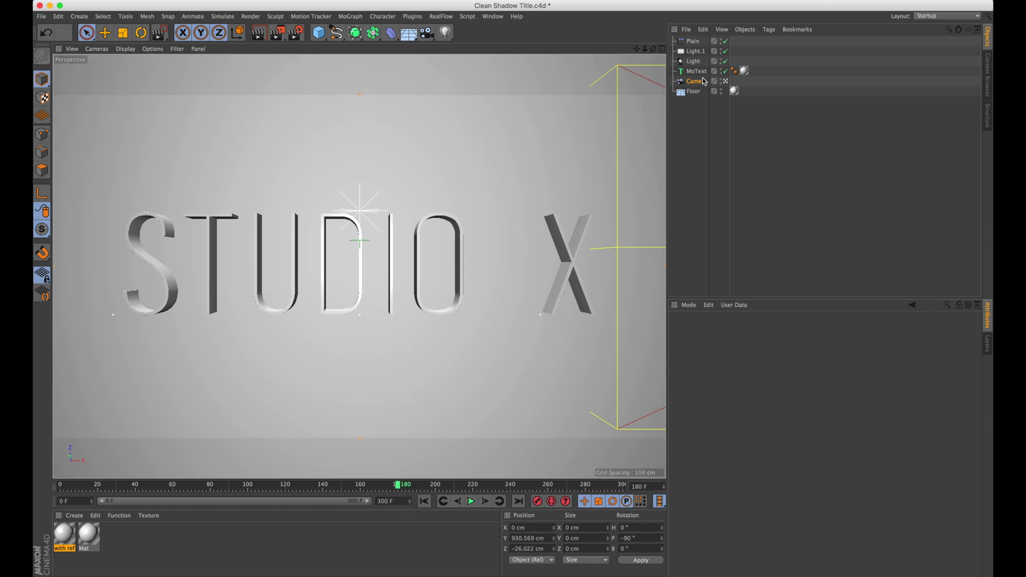
pyautogui.click(704, 82)
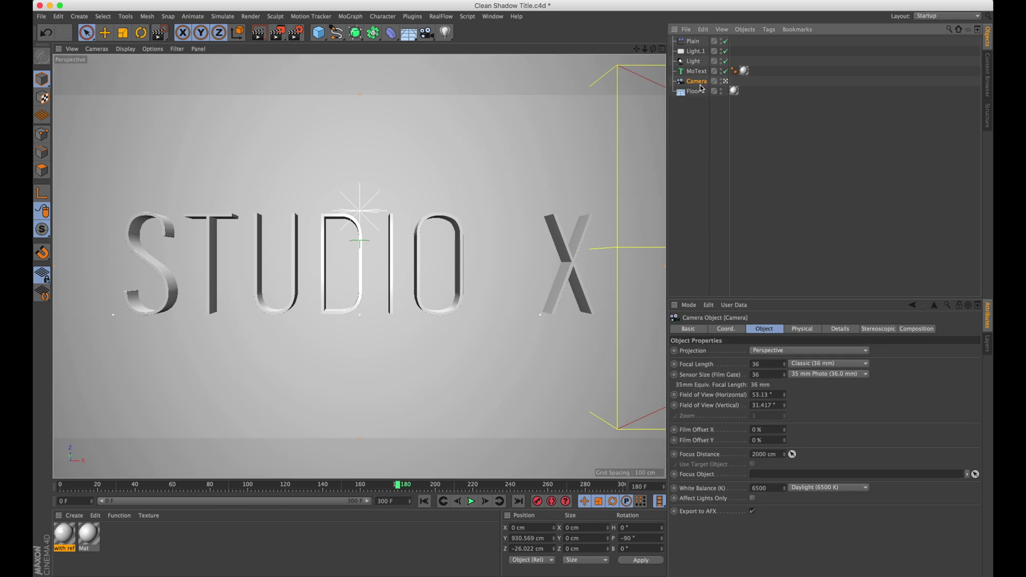
pyautogui.click(537, 501)
# - Leave the camera view, go to frame 0 and move the Camera closer to the floor, to Y about 663 cm
pyautogui.click(727, 81)
pyautogui.moveTo(650, 49); pyautogui.dragTo(737, 87)
pyautogui.moveTo(161, 489); pyautogui.dragTo(60, 485)
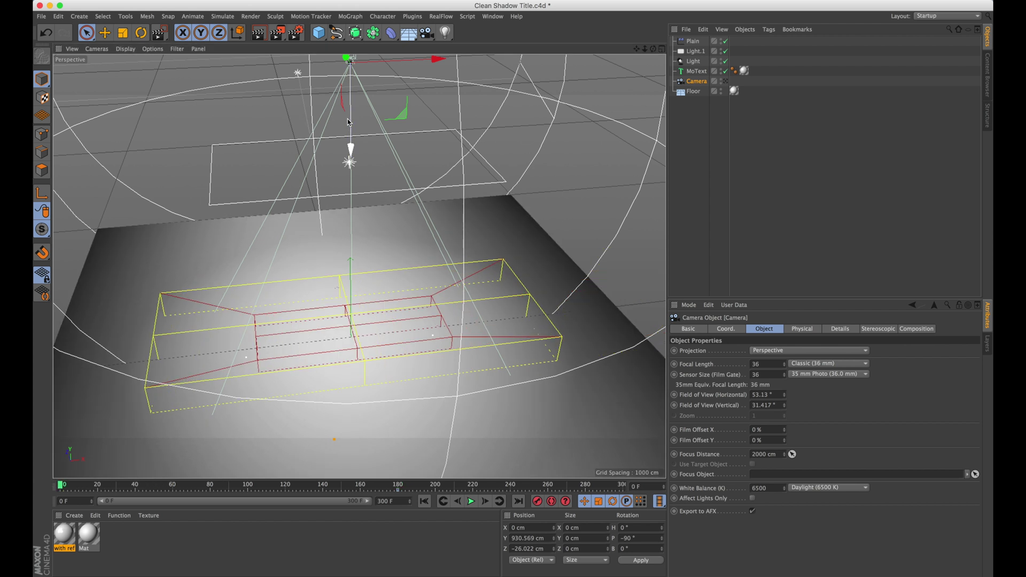
pyautogui.moveTo(350, 147); pyautogui.dragTo(350, 173)
pyautogui.moveTo(346, 215); pyautogui.dragTo(362, 328)
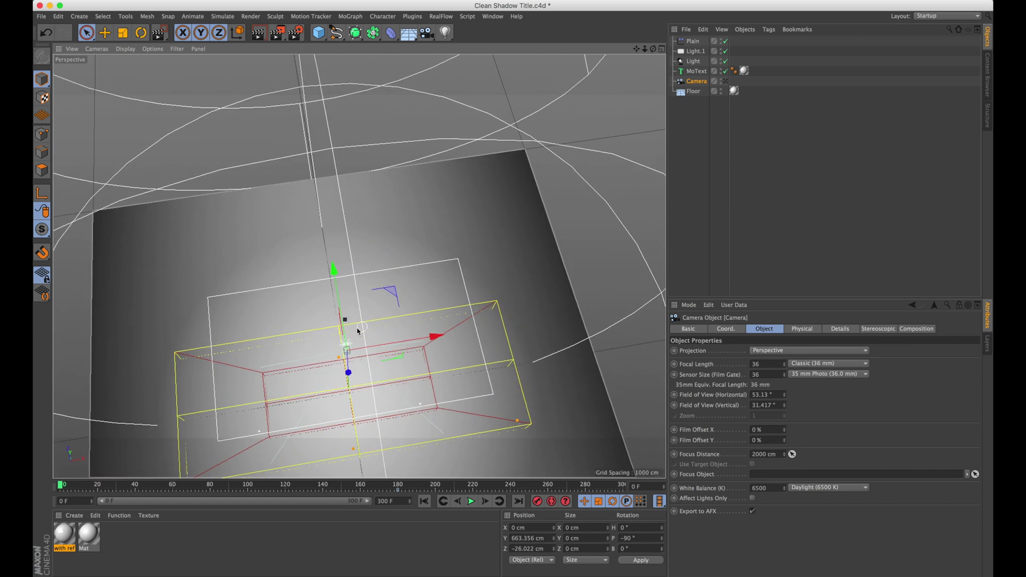
# - Rotate the Camera to a bank of about -22° and record a keyframe at frame 0
pyautogui.click(142, 35)
pyautogui.moveTo(295, 333); pyautogui.dragTo(298, 353)
pyautogui.click(538, 501)
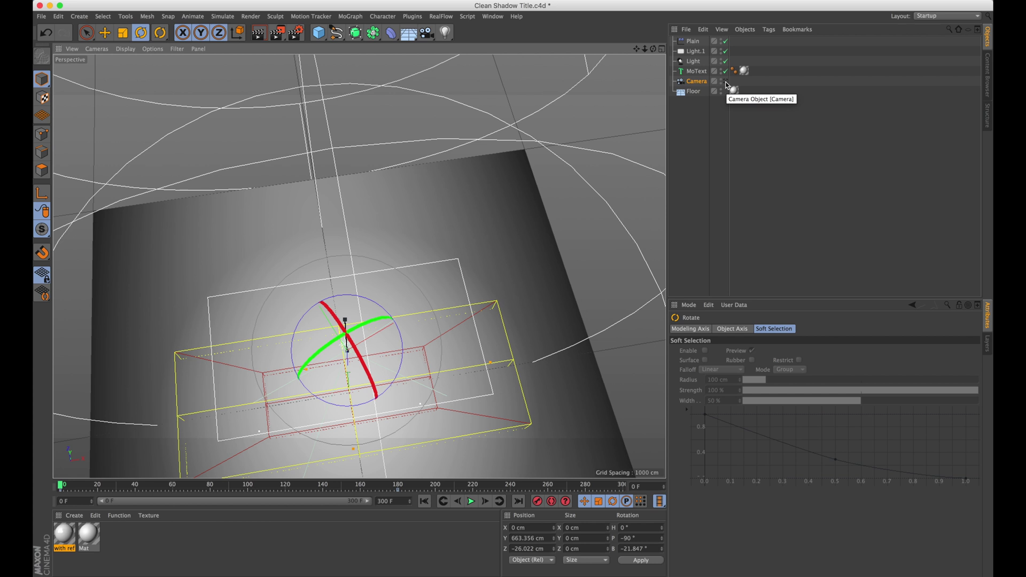
# - Look through the Camera, play its animation twice and return to the first frame
pyautogui.click(726, 83)
pyautogui.click(470, 502)
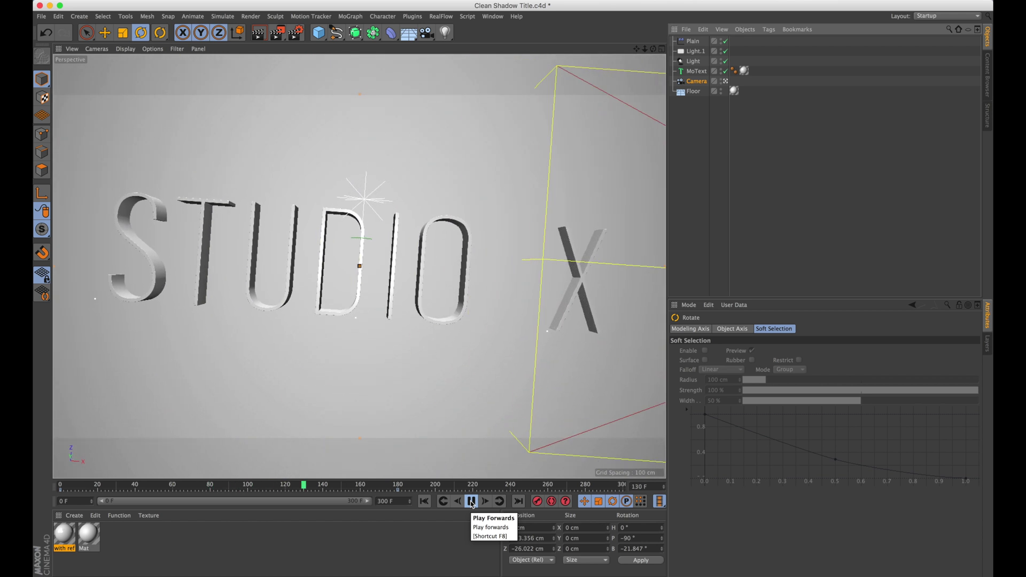
pyautogui.click(471, 503)
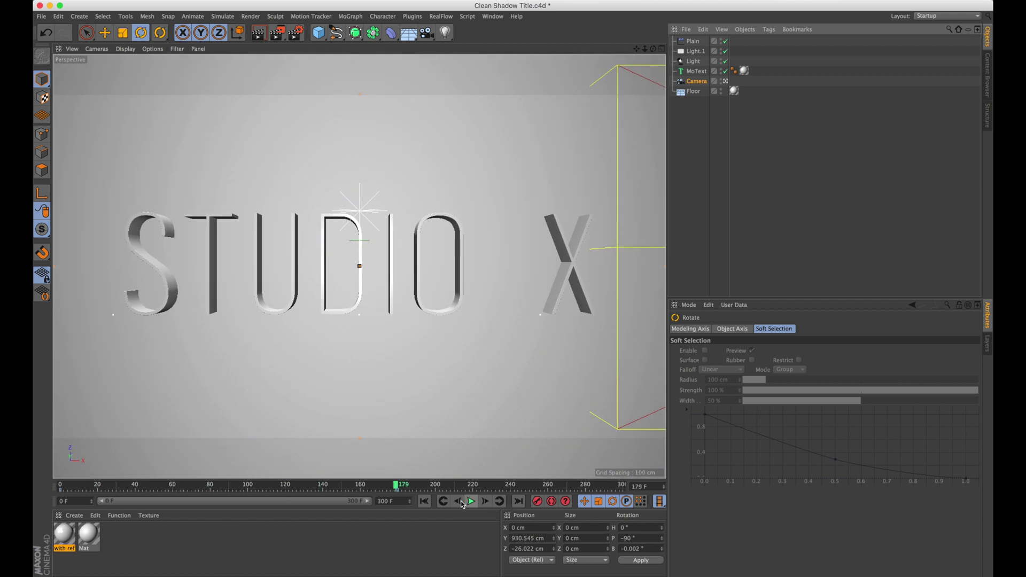
pyautogui.click(423, 503)
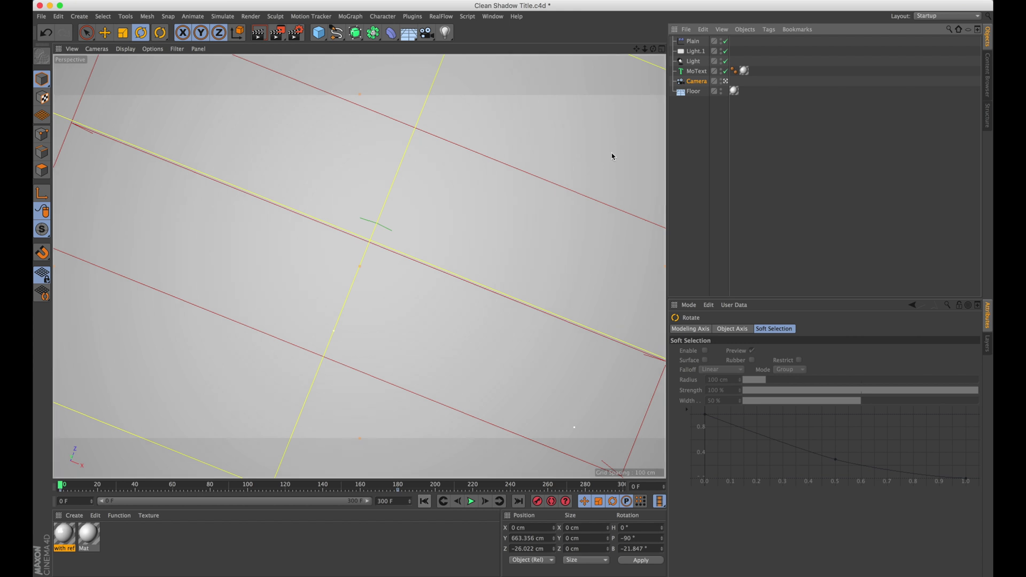
pyautogui.click(471, 502)
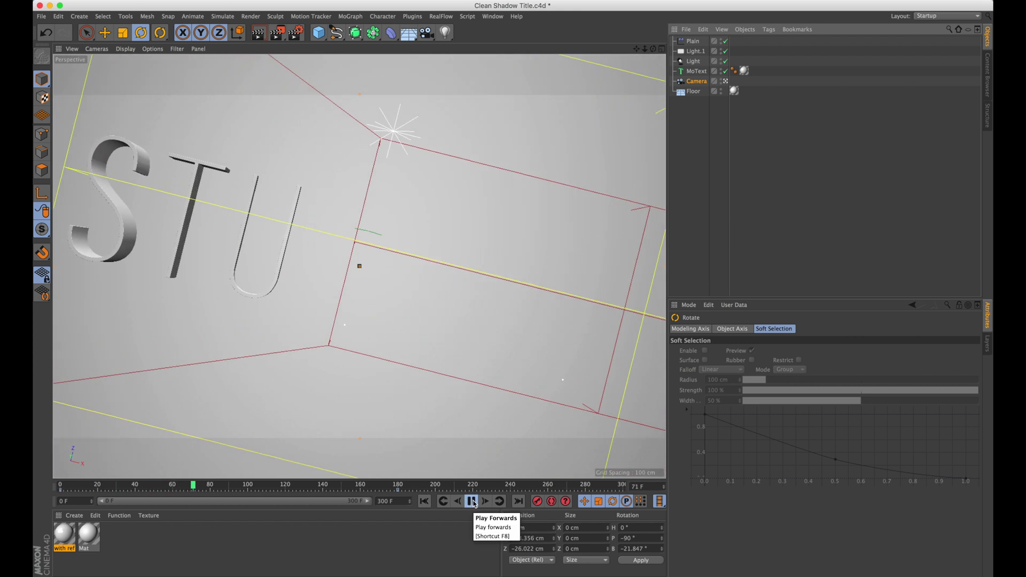
pyautogui.click(472, 502)
pyautogui.click(424, 501)
# - Open the Timeline in F-Curve mode and display the Camera's Rotation curves
pyautogui.click(493, 16)
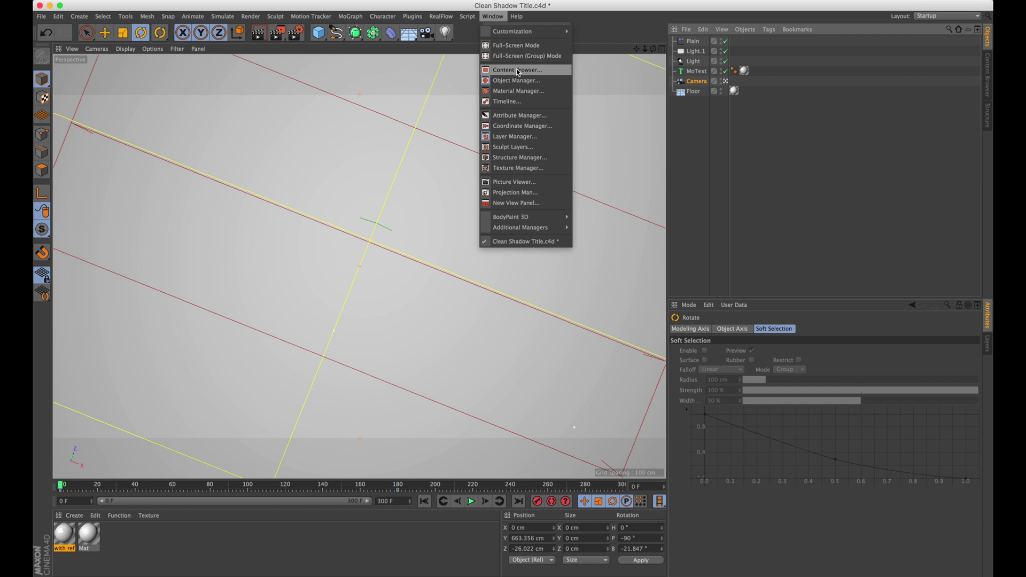
pyautogui.click(512, 102)
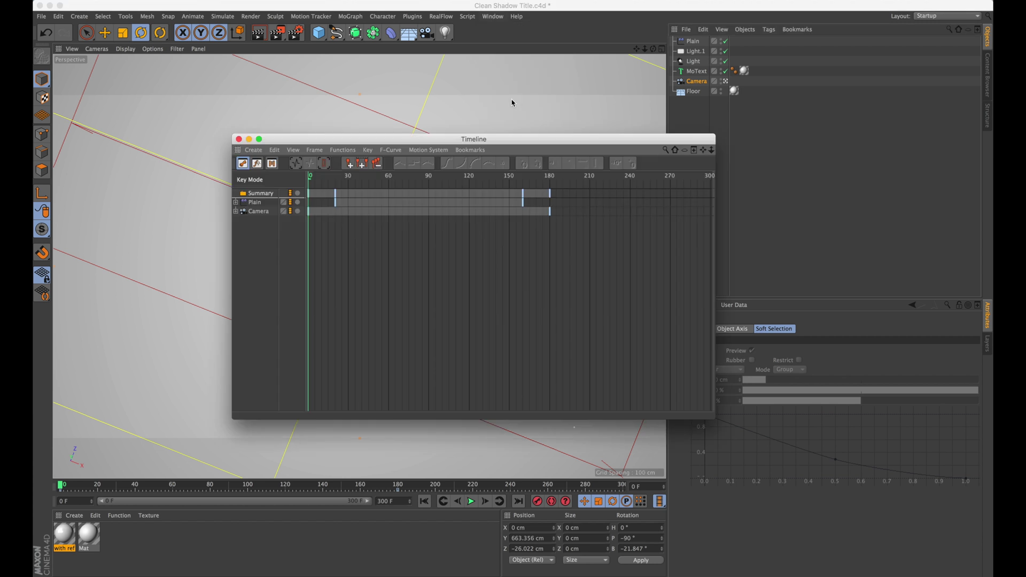
pyautogui.click(236, 211)
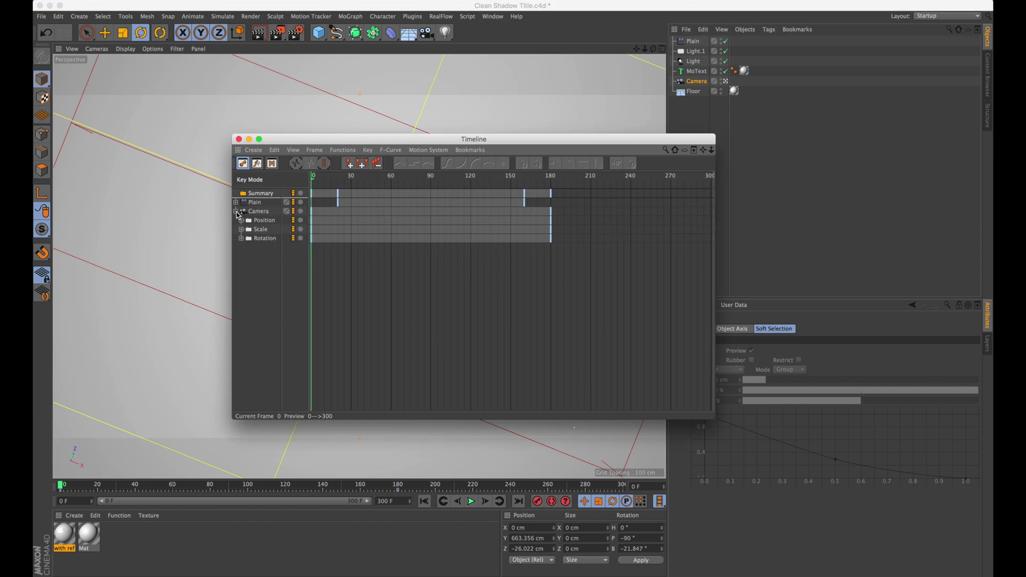
pyautogui.click(255, 211)
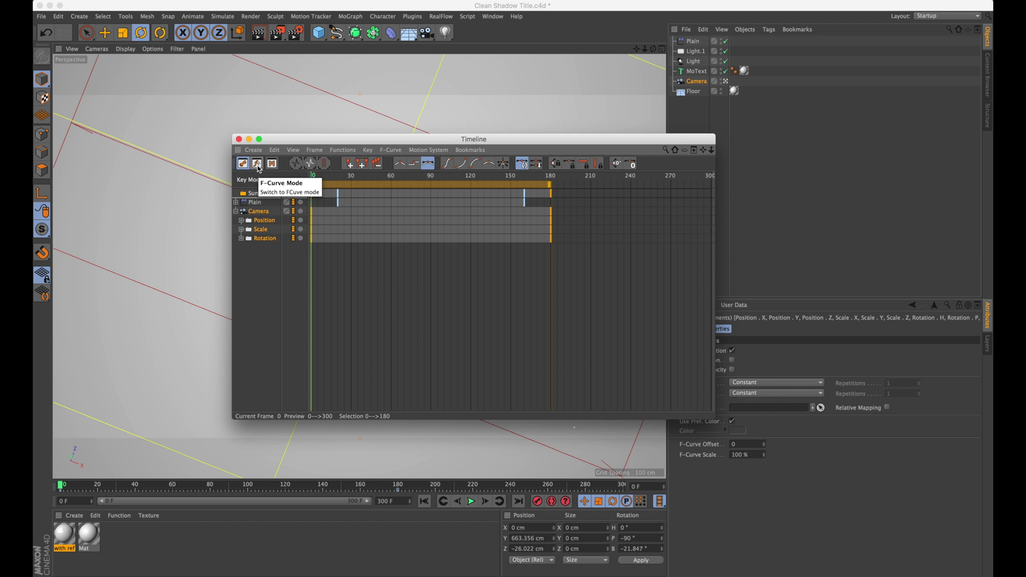
pyautogui.click(258, 168)
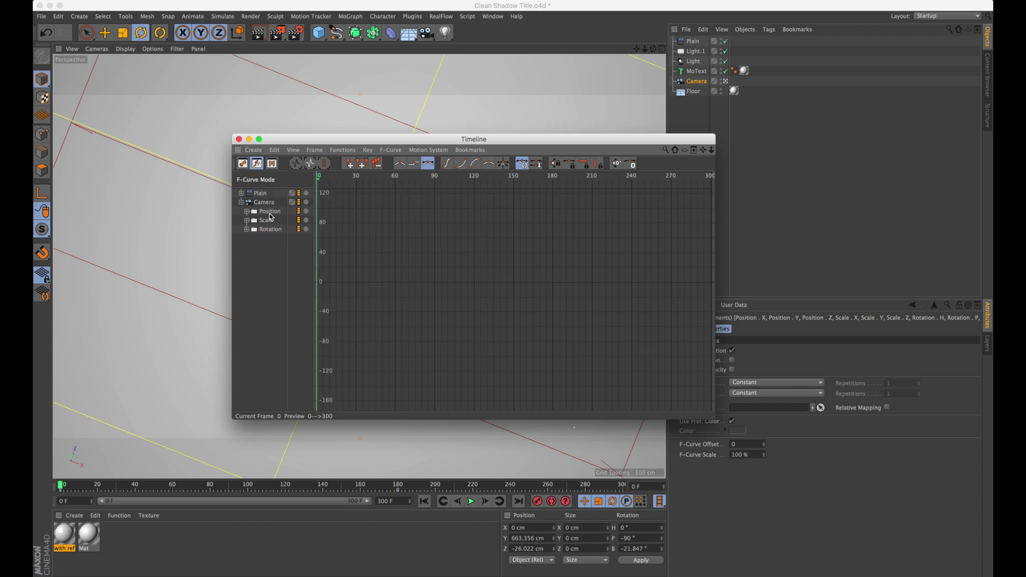
pyautogui.click(270, 211)
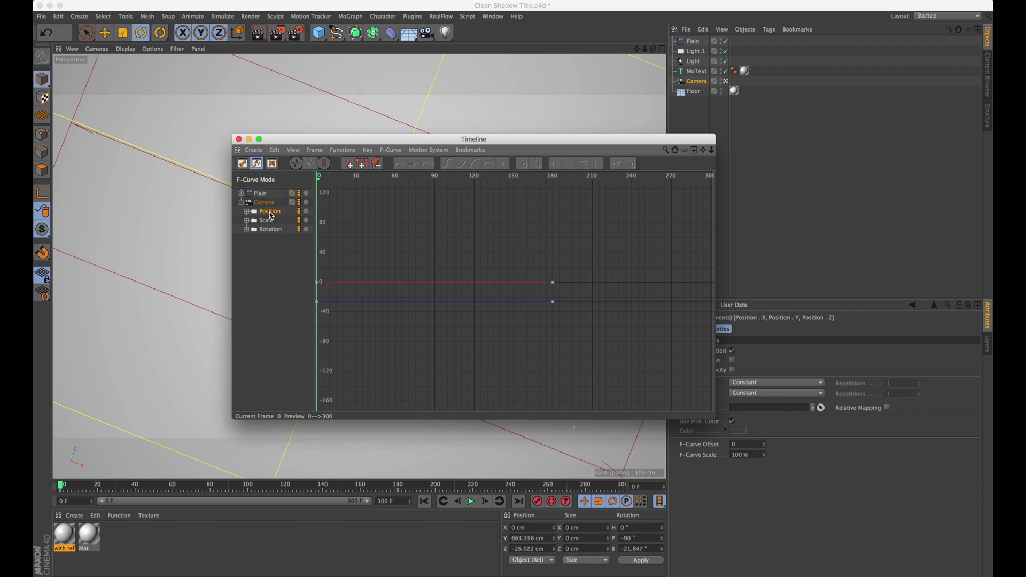
pyautogui.click(271, 230)
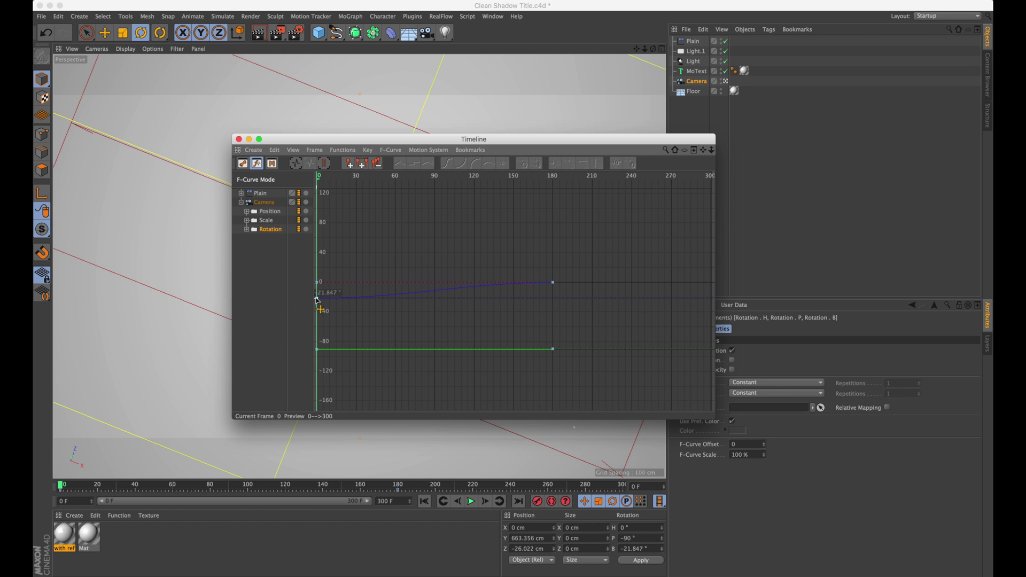
# - Reshape the Camera's bank curve with a steeper tangent at frame 0 and a horizontal tangent about 73 frames long at frame 180
pyautogui.click(318, 298)
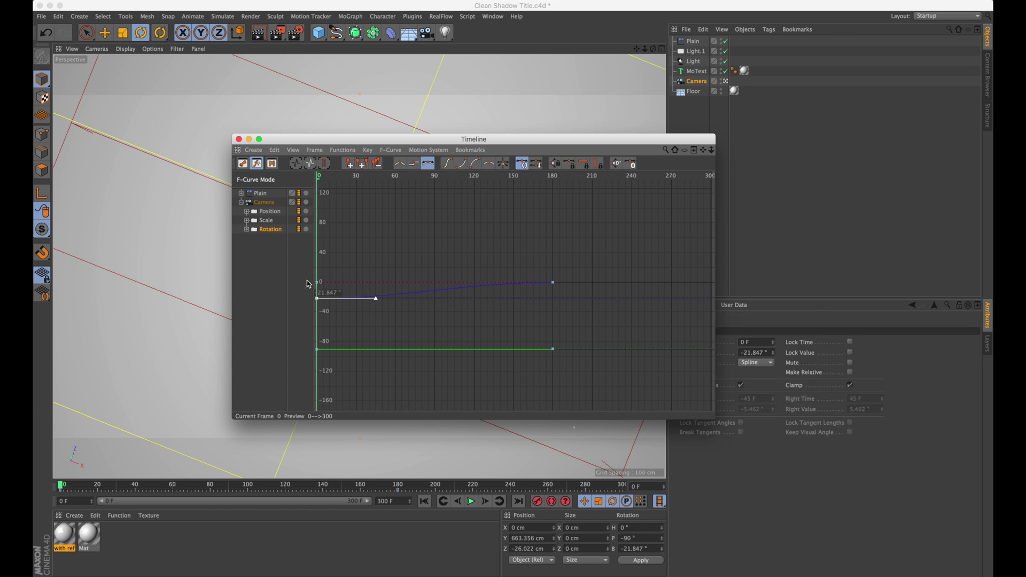
pyautogui.moveTo(711, 151); pyautogui.dragTo(642, 187)
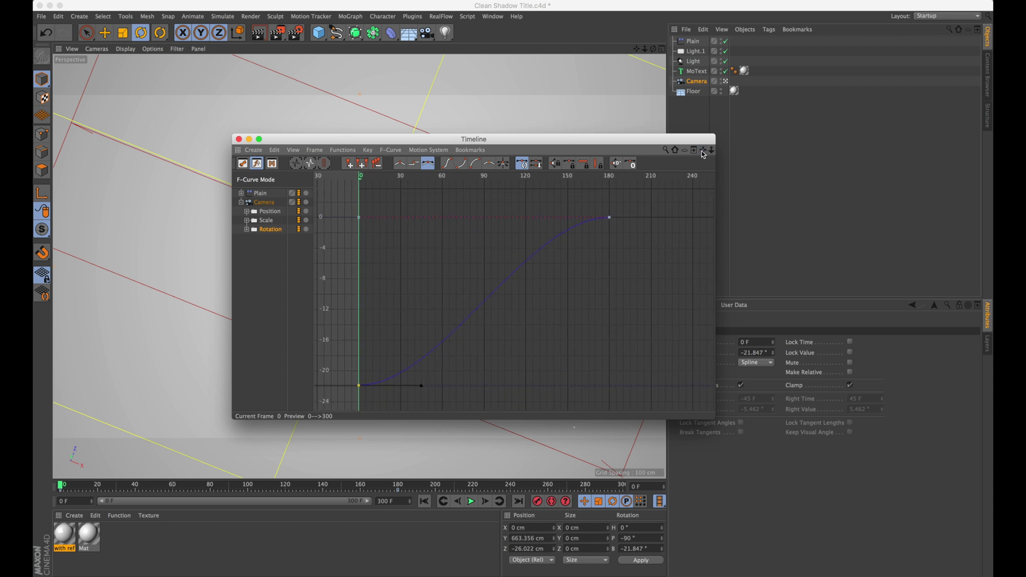
pyautogui.moveTo(422, 385); pyautogui.dragTo(406, 338)
pyautogui.click(608, 218)
pyautogui.moveTo(545, 219); pyautogui.dragTo(508, 219)
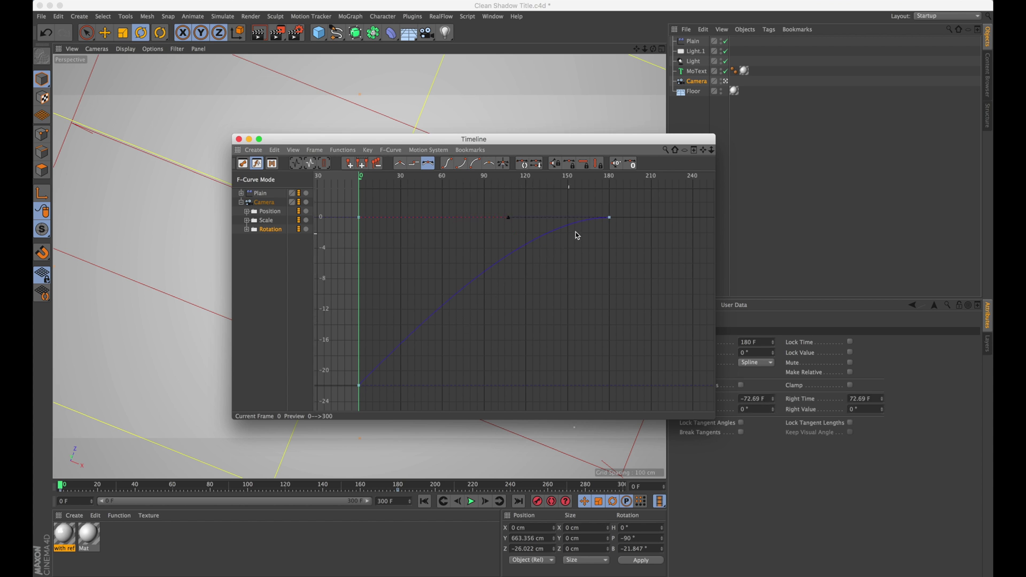
# - Move the Timeline window off the title and play the Camera animation to check the rotation easing
pyautogui.moveTo(355, 144); pyautogui.dragTo(610, 127)
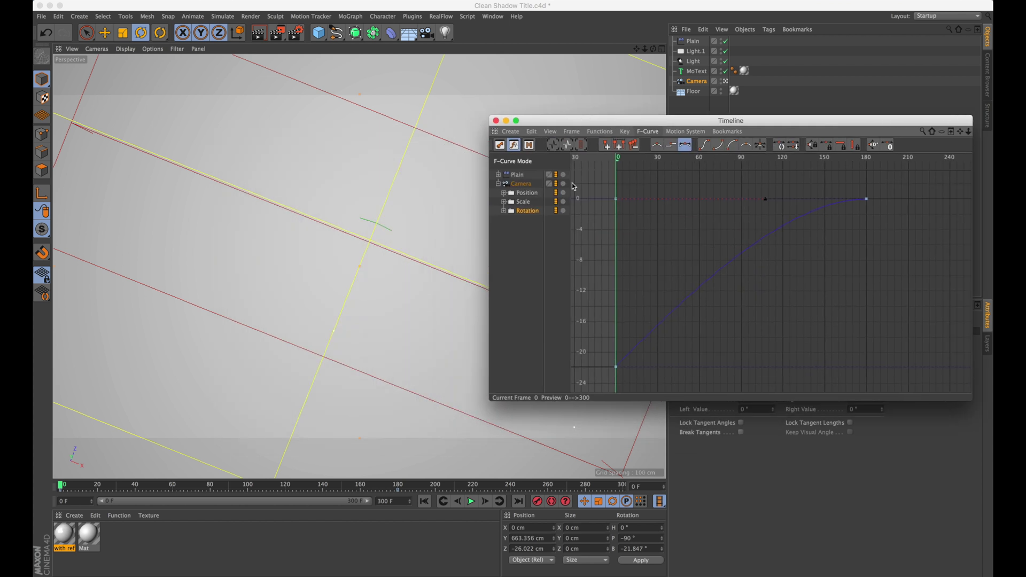
pyautogui.click(471, 502)
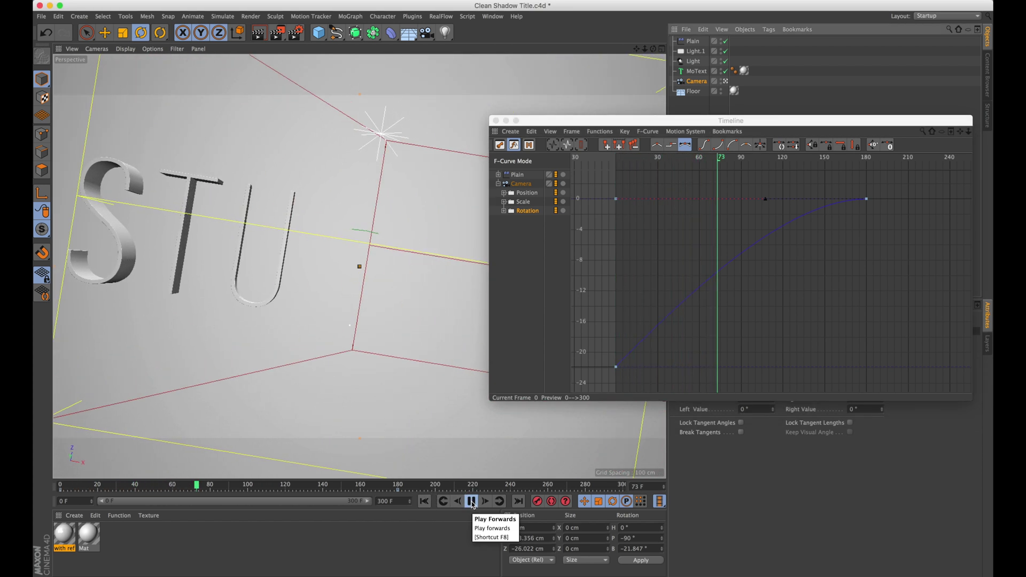
pyautogui.click(471, 501)
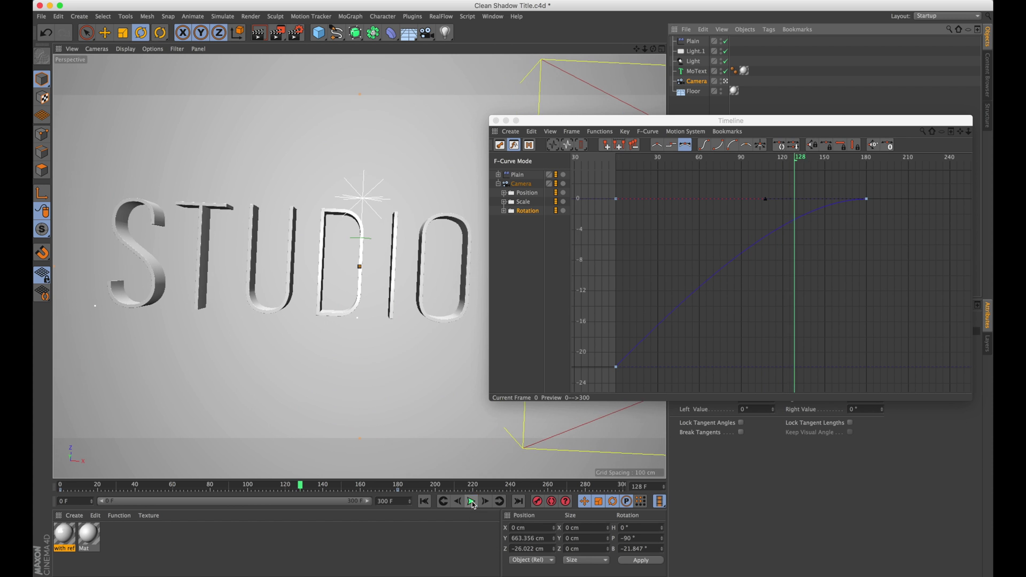
# - Display only the Camera's Position Y curve and fit it in the F-Curve view
pyautogui.click(527, 193)
pyautogui.click(503, 192)
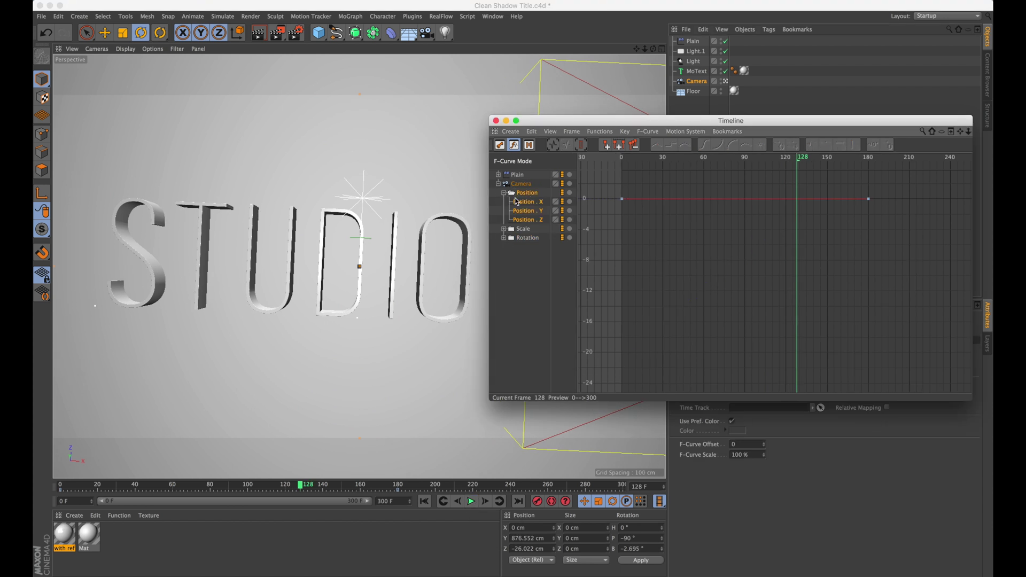
pyautogui.click(527, 205)
pyautogui.click(515, 283)
pyautogui.click(525, 219)
pyautogui.click(526, 214)
pyautogui.click(553, 147)
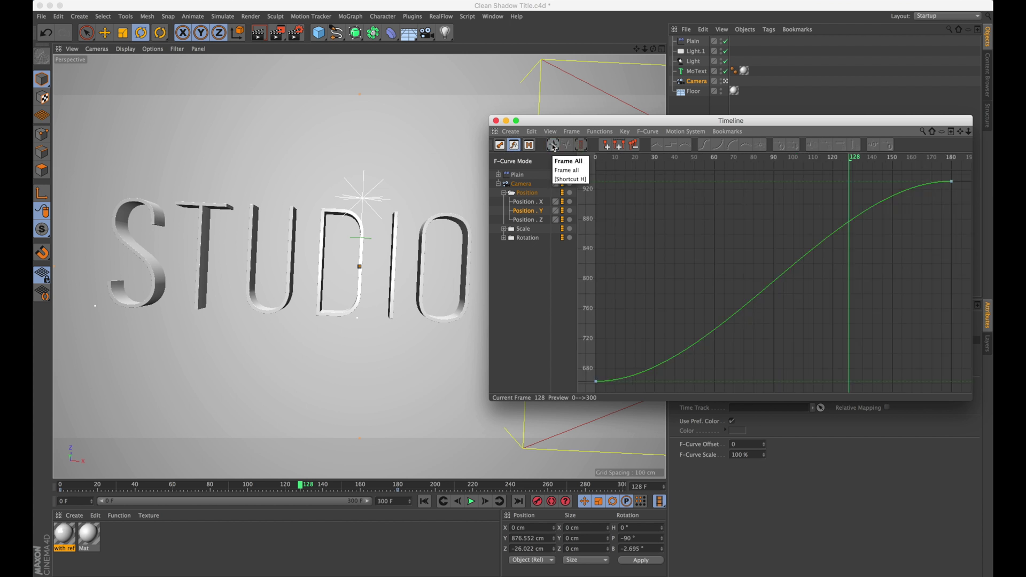
# - Reshape the Position Y curve with a steeper tangent at frame 0 and an incoming tangent about 88 frames long at frame 180
pyautogui.click(595, 381)
pyautogui.moveTo(685, 382); pyautogui.dragTo(653, 335)
pyautogui.click(951, 182)
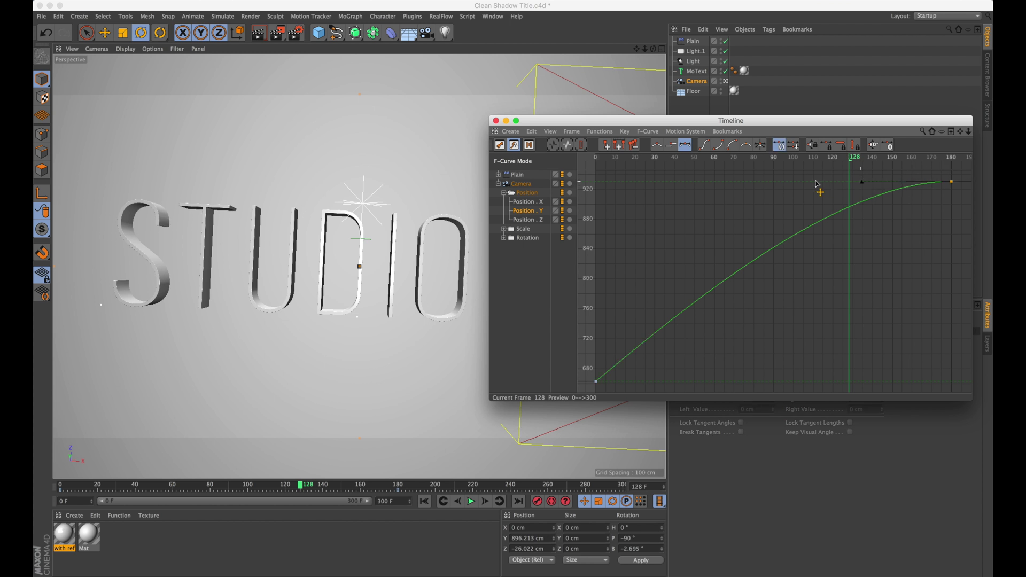
pyautogui.moveTo(863, 183); pyautogui.dragTo(778, 184)
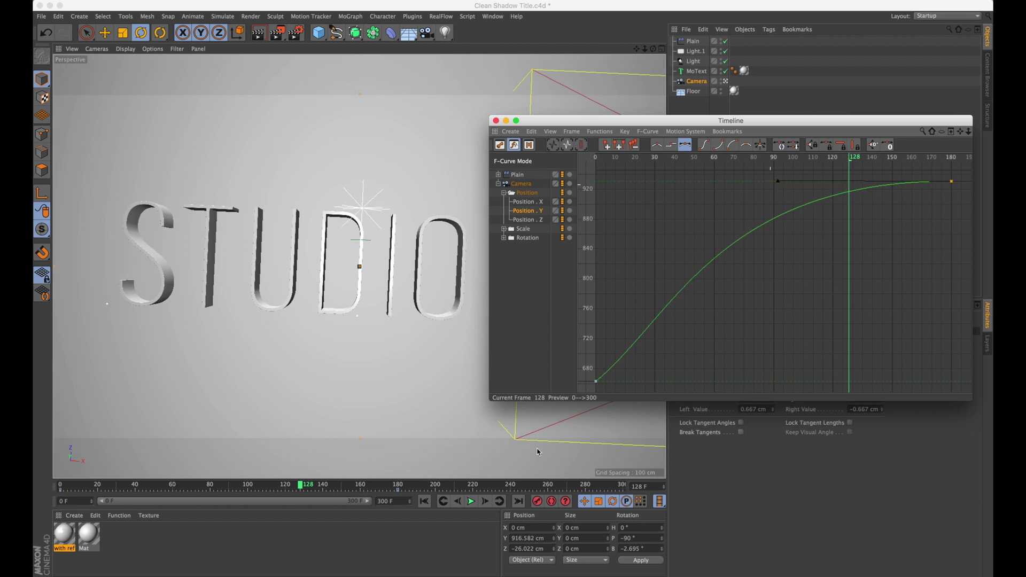
# - Play the Camera animation from the first frame, stop it and close the Timeline
pyautogui.click(425, 502)
pyautogui.click(470, 501)
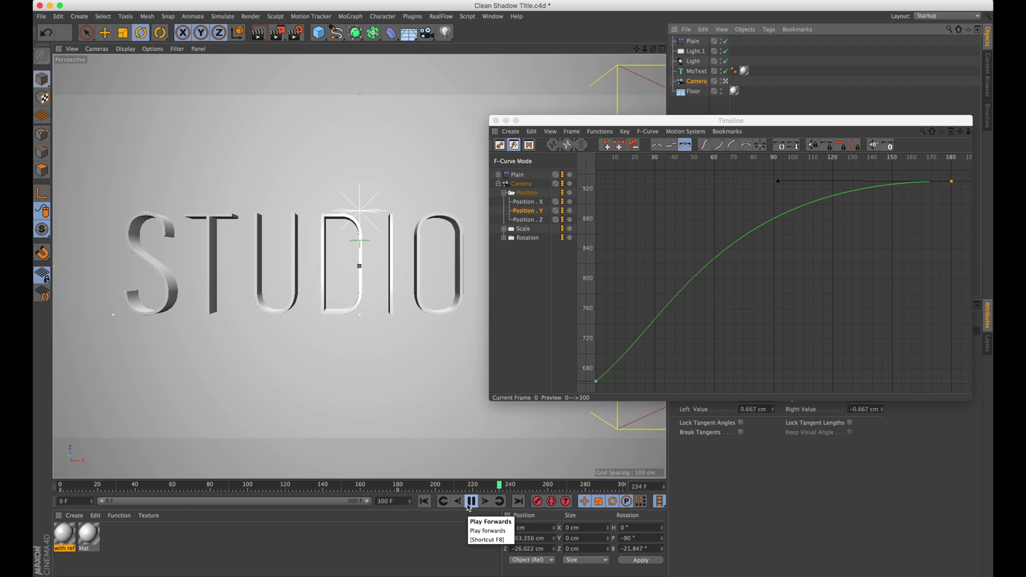
pyautogui.click(470, 503)
pyautogui.click(496, 120)
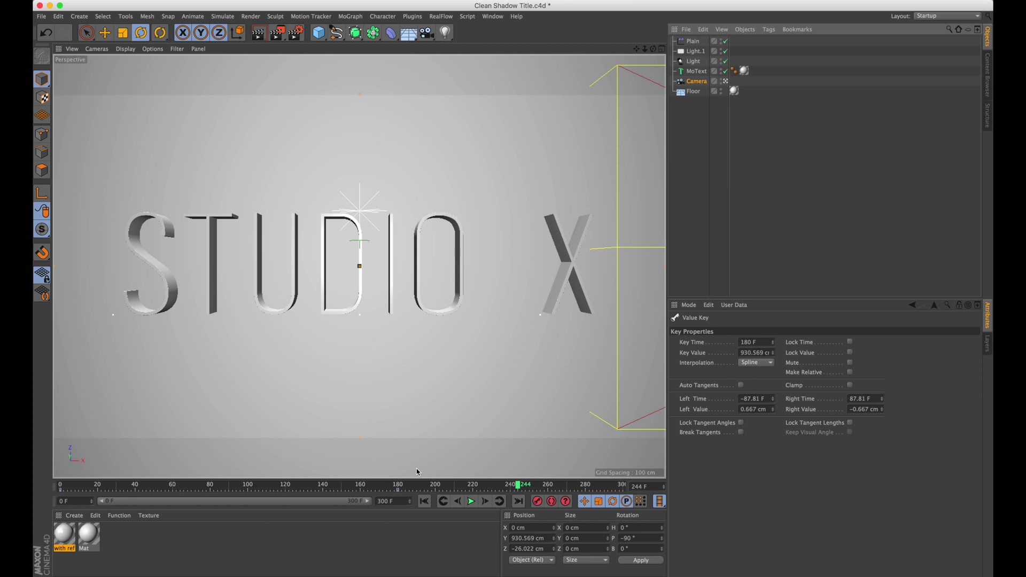
# - Shorten the project to 240 frames, go to frame 227 and save the project
pyautogui.doubleClick(396, 503)
pyautogui.write('240')
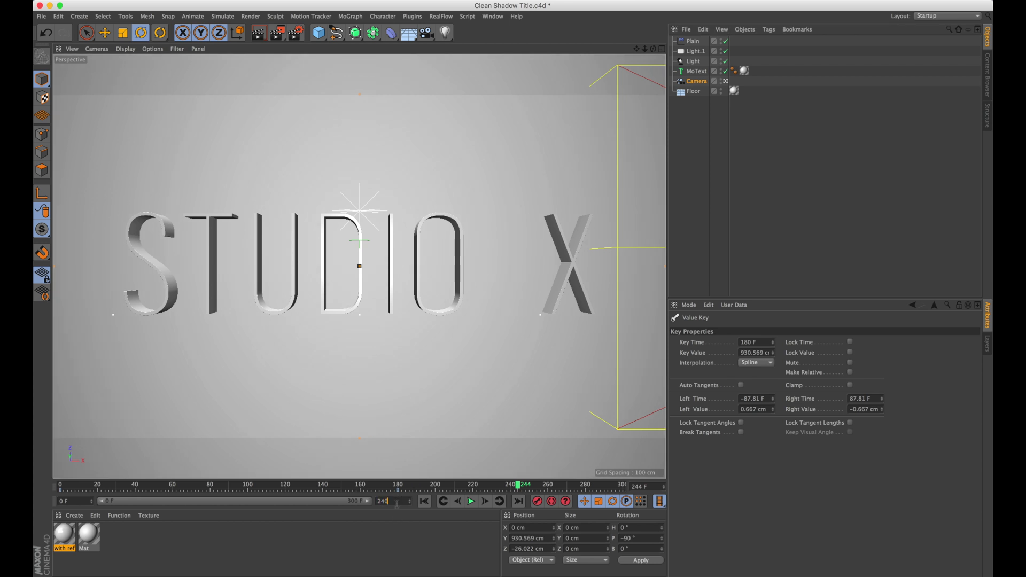
pyautogui.press('Return')
pyautogui.moveTo(523, 488); pyautogui.dragTo(592, 485)
pyautogui.press('super+s')
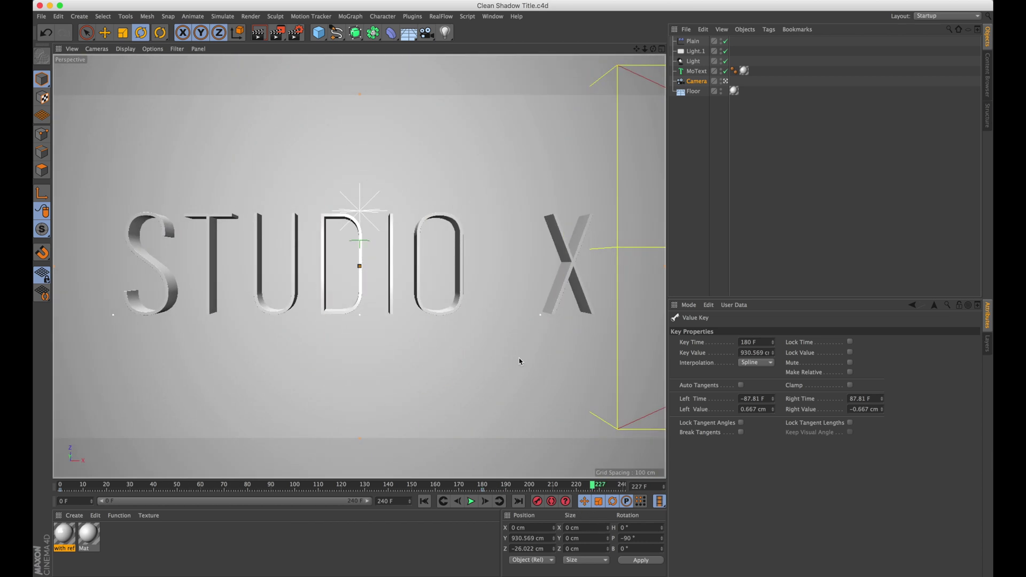
# - Set the render output to All Frames at a frame rate of 24
pyautogui.click(295, 32)
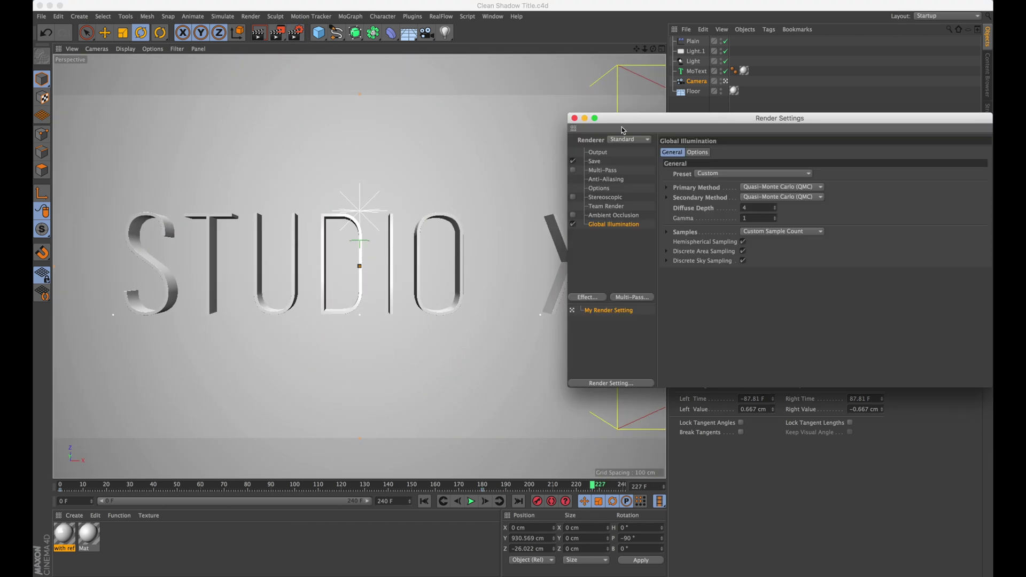
pyautogui.moveTo(666, 117); pyautogui.dragTo(467, 117)
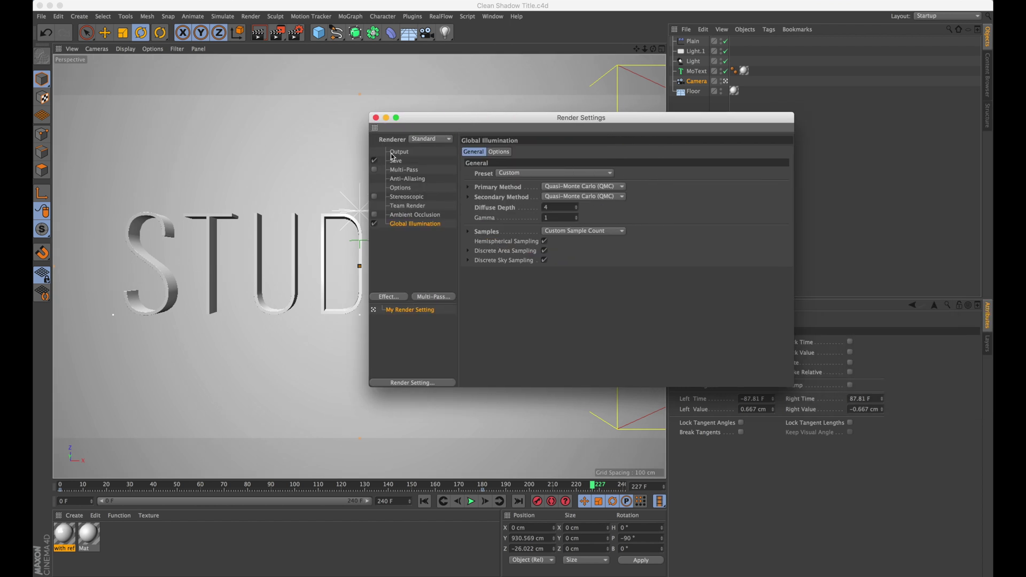
pyautogui.click(399, 152)
pyautogui.click(556, 259)
pyautogui.click(553, 291)
pyautogui.doubleClick(541, 246)
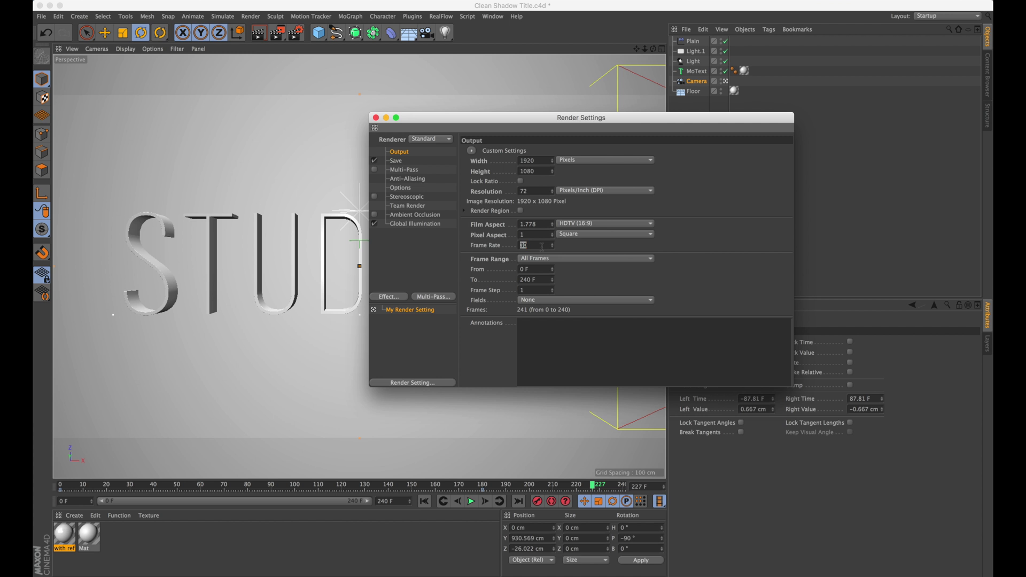
pyautogui.write('24')
pyautogui.press('Return')
# - Set the format of the saved render images to PNG
pyautogui.click(406, 161)
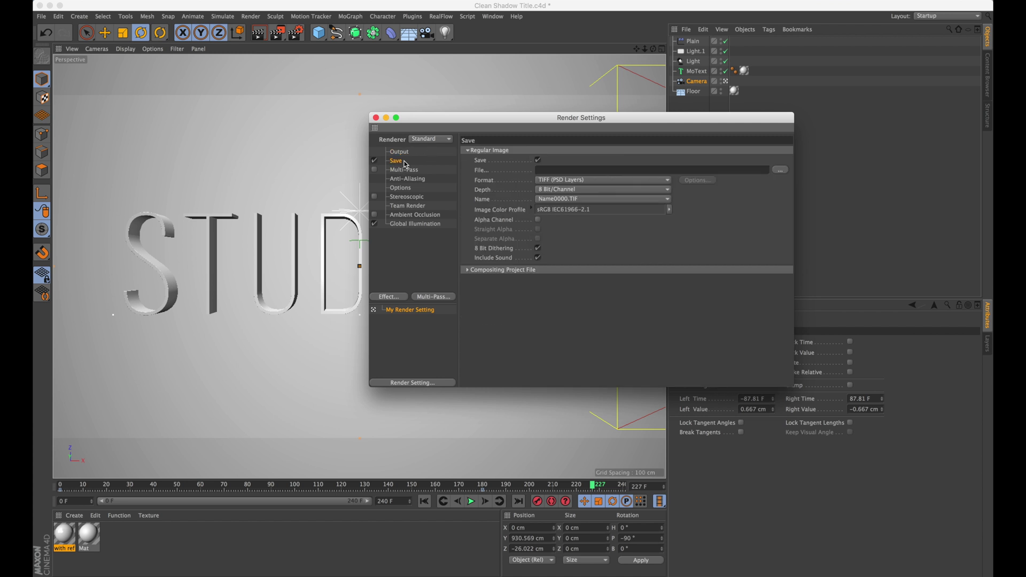
pyautogui.click(563, 180)
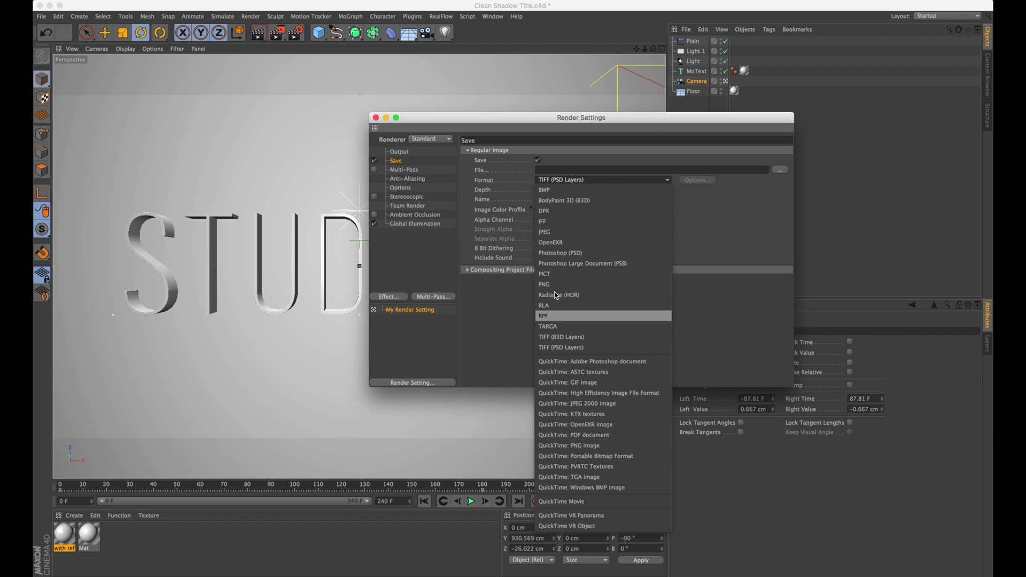
pyautogui.click(550, 283)
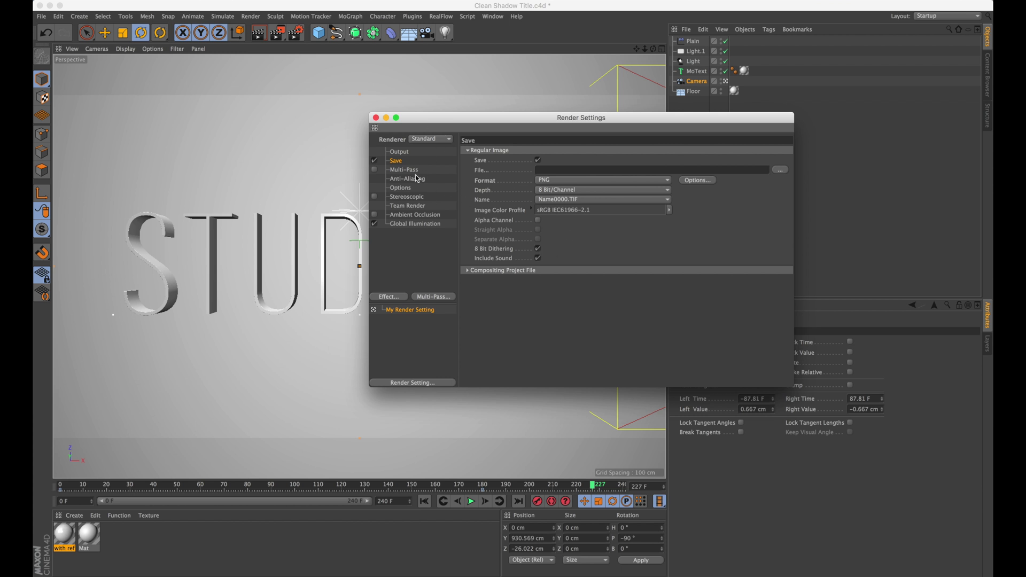
# - Set the render output to a file named Clean in a new Clean Title folder in Documents, and save the project
pyautogui.click(782, 172)
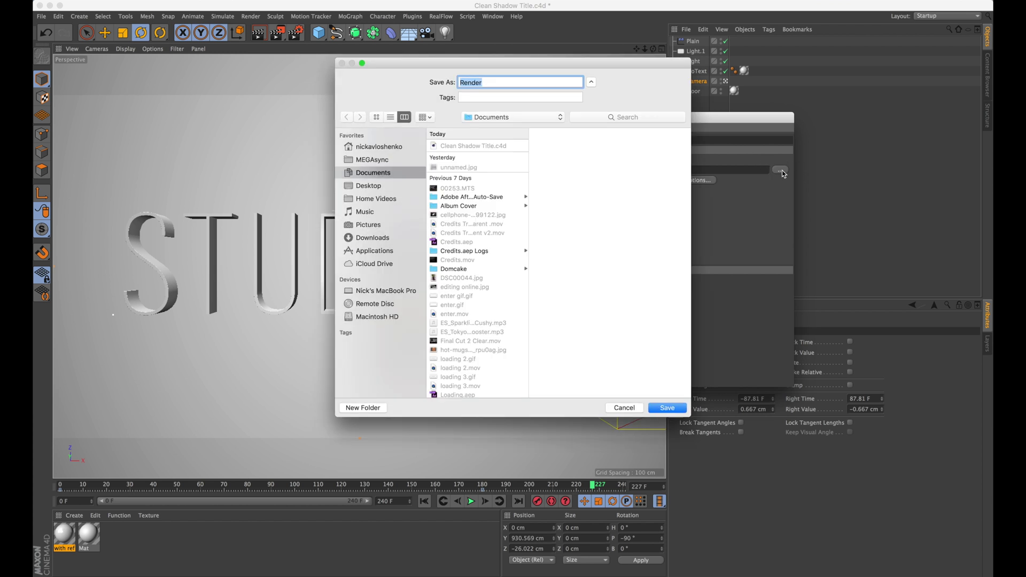
pyautogui.click(376, 409)
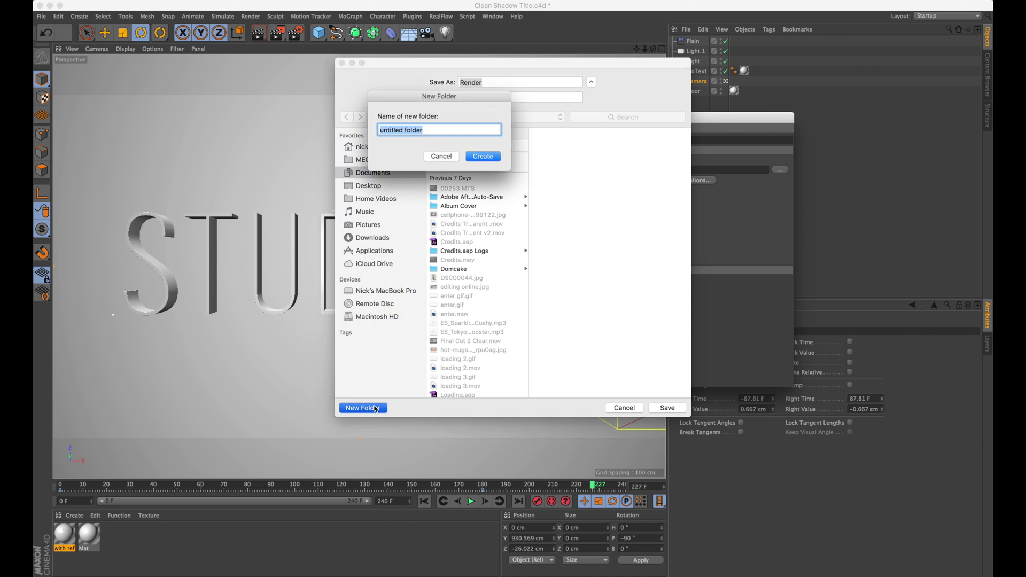
pyautogui.write('Clean Title')
pyautogui.press('Return')
pyautogui.write('Clea')
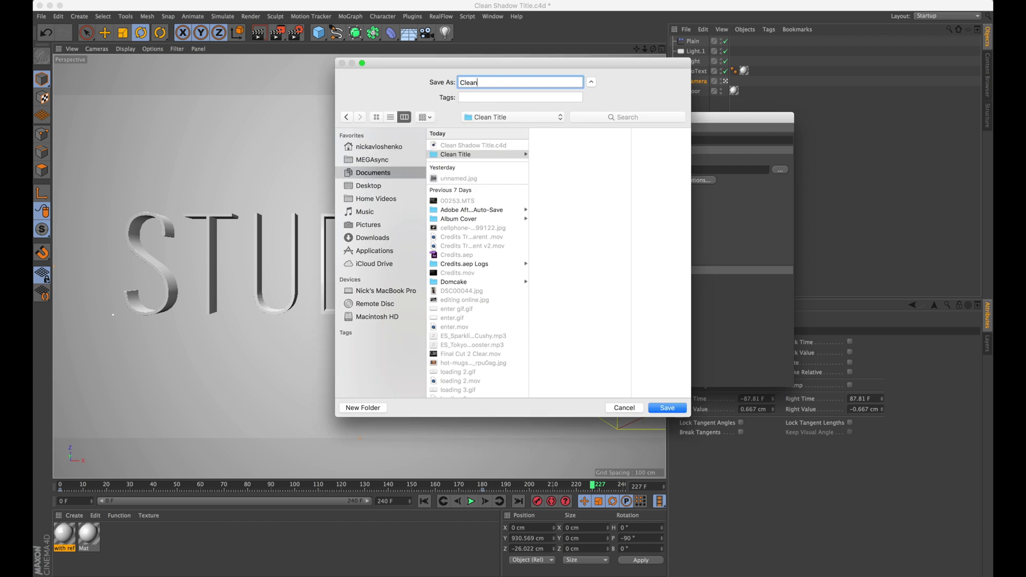
pyautogui.press('Return')
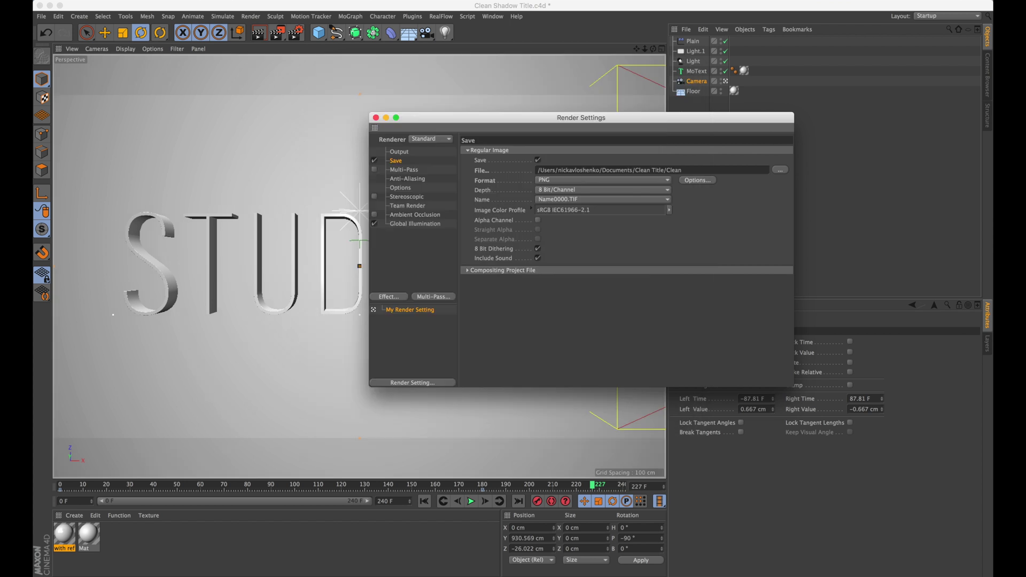
pyautogui.click(375, 115)
pyautogui.press('super+s')
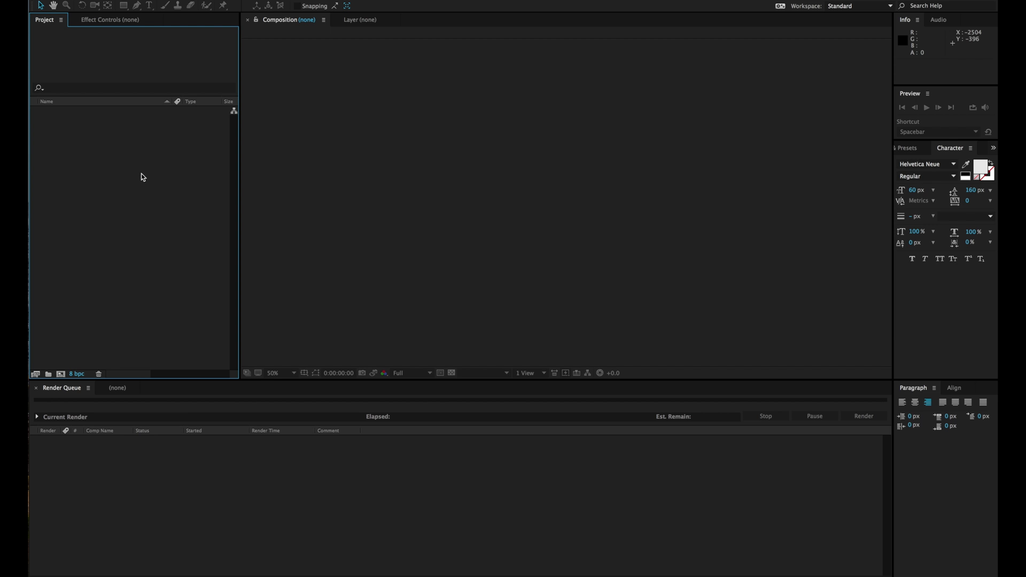
# - Import the Clean Title folder's renders as a PNG sequence starting from Clean0000.png, with the files sorted by name
pyautogui.doubleClick(114, 161)
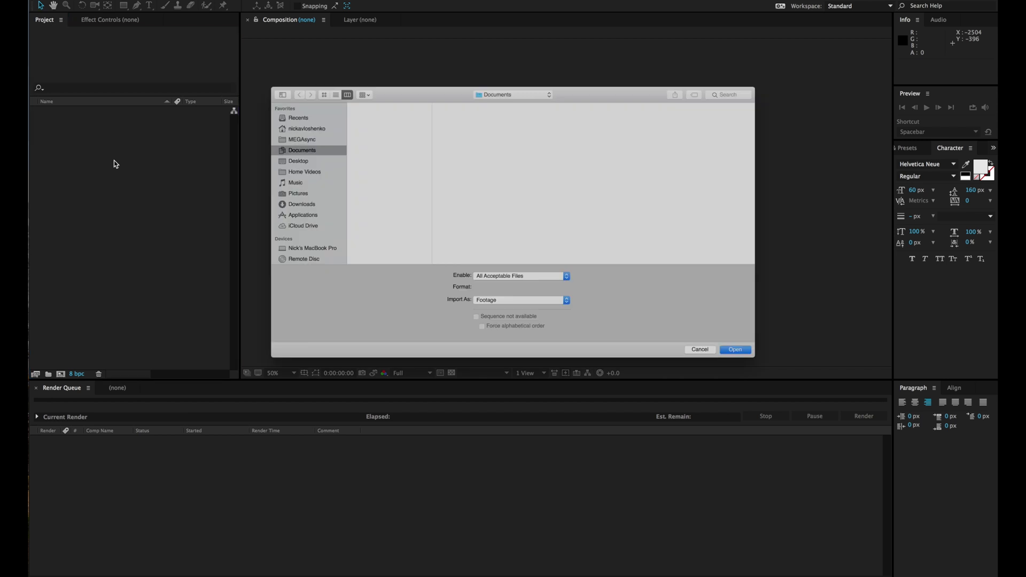
pyautogui.click(332, 103)
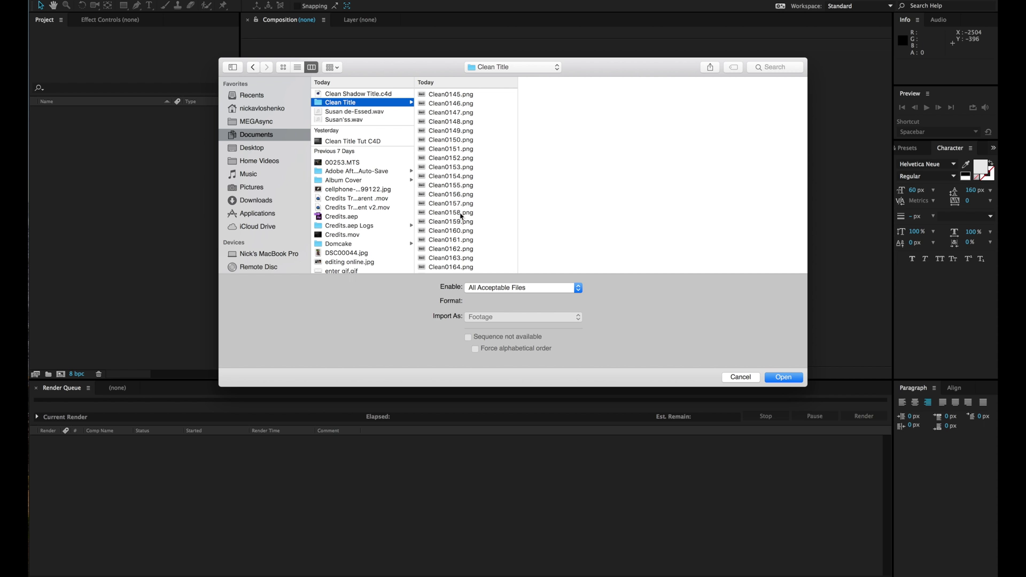
pyautogui.click(331, 67)
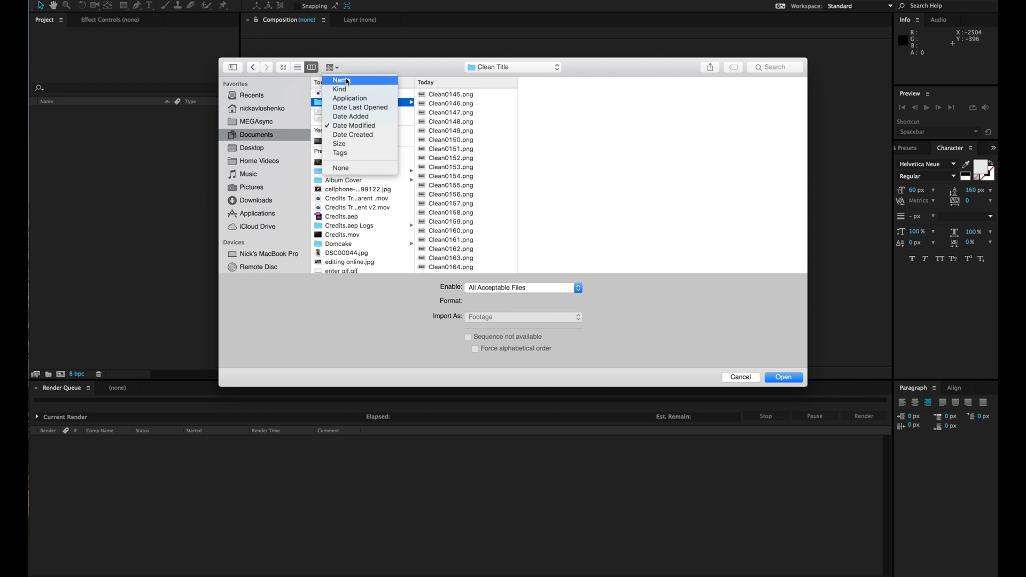
pyautogui.click(345, 80)
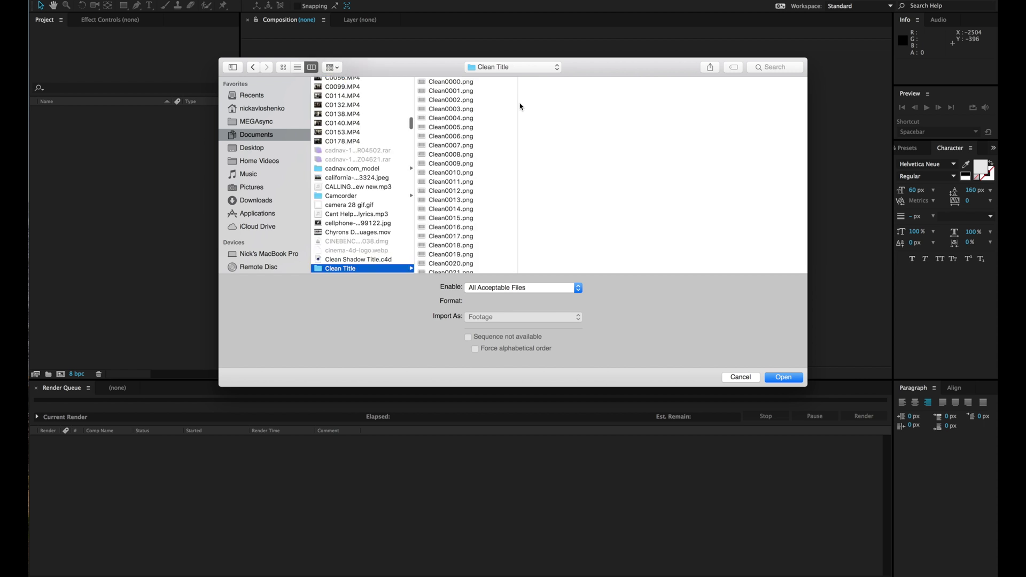
pyautogui.click(445, 83)
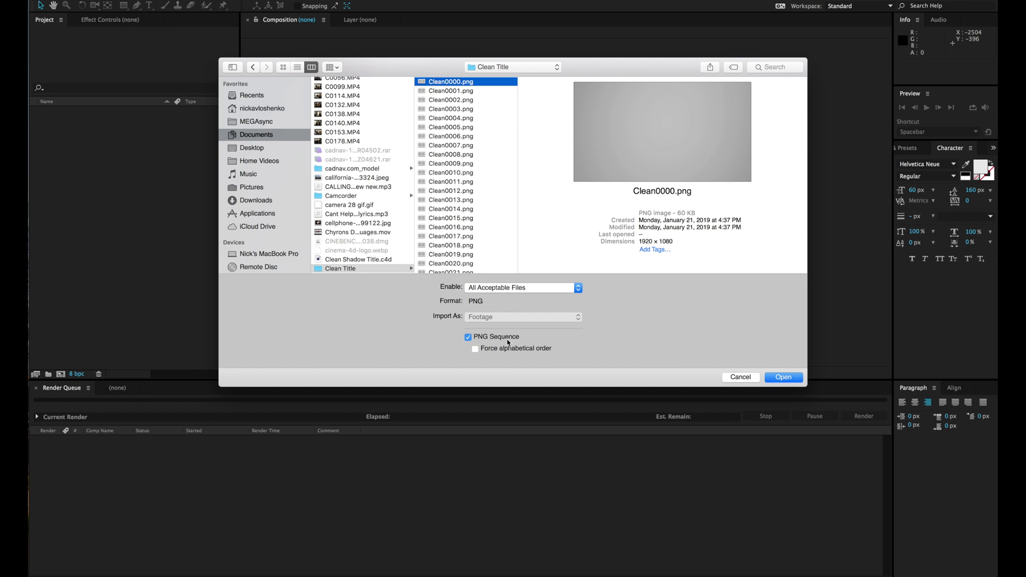
pyautogui.click(783, 378)
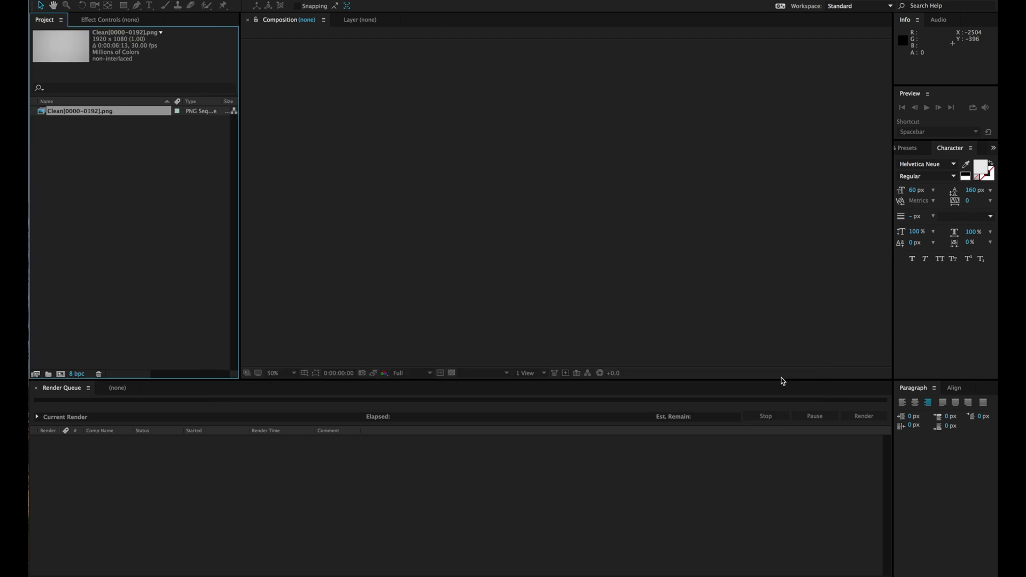
# - Interpret the imported Clean PNG sequence at an assumed frame rate of 24 frames per second
pyautogui.rightClick(71, 113)
pyautogui.moveTo(150, 167)
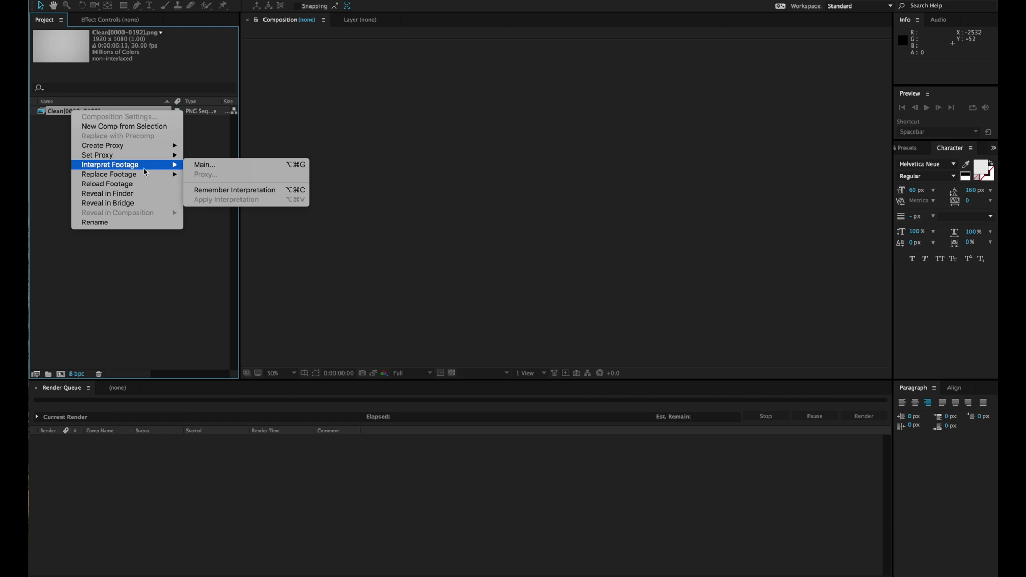
pyautogui.click(205, 165)
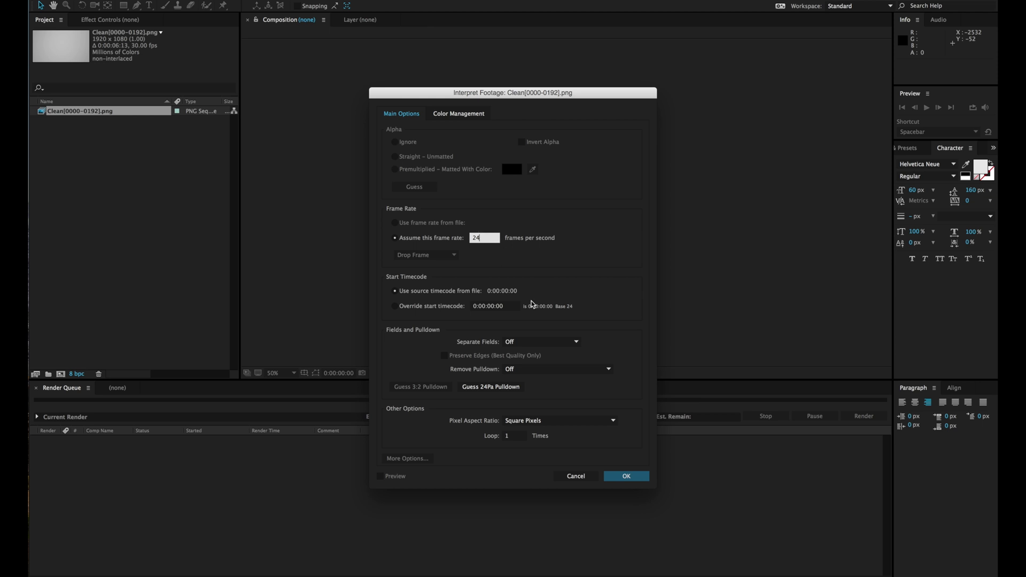
pyautogui.click(631, 476)
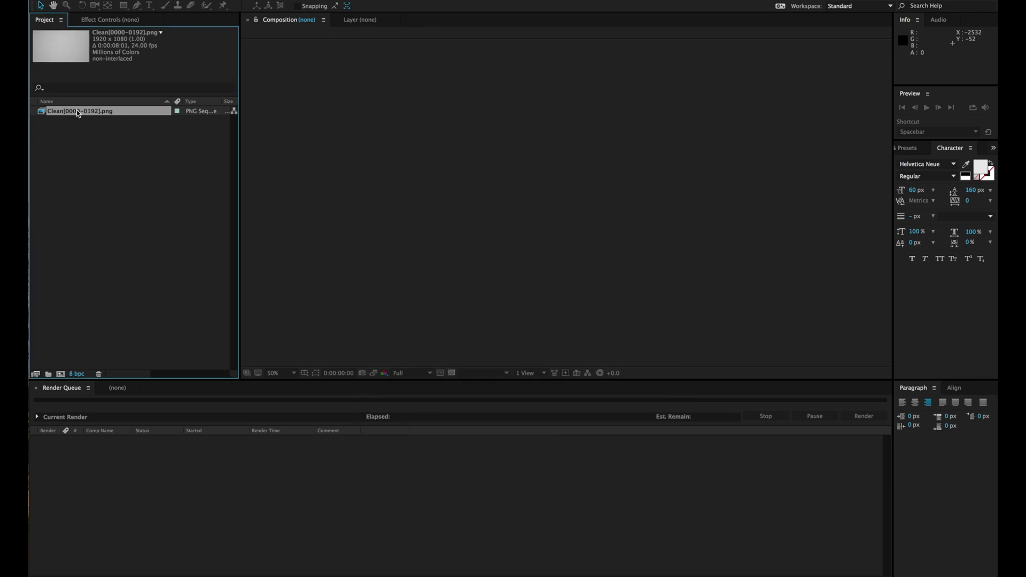
# - Create a composition from the Clean PNG sequence, fit it to the viewer and preview the animation
pyautogui.moveTo(92, 114); pyautogui.dragTo(60, 378)
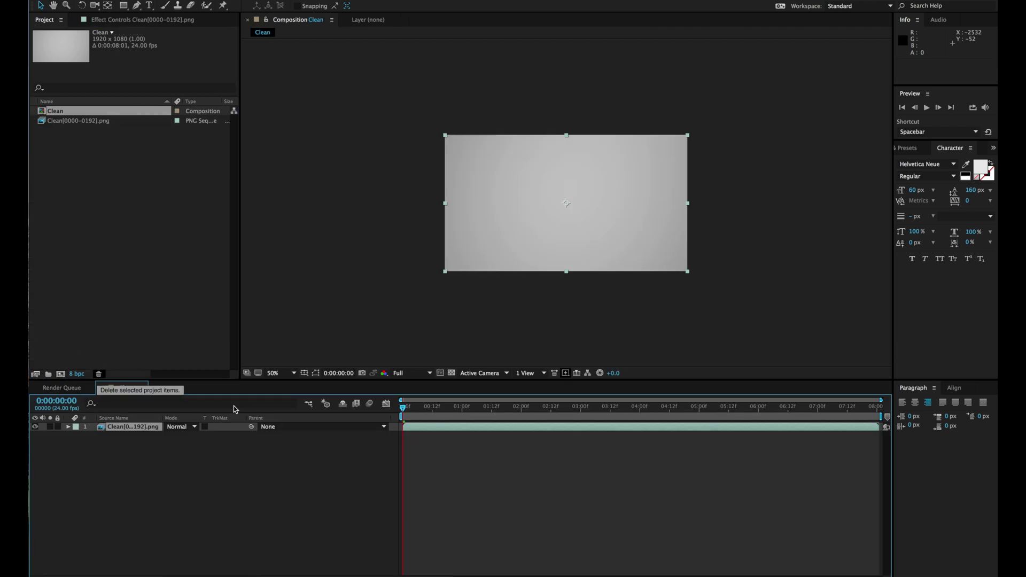
pyautogui.click(274, 373)
pyautogui.click(278, 381)
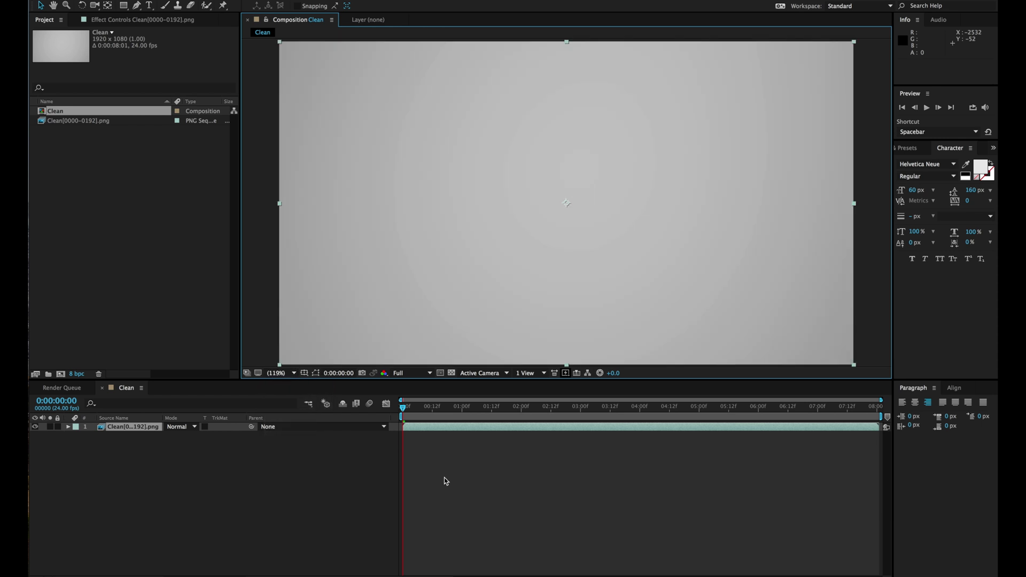
pyautogui.press('space')
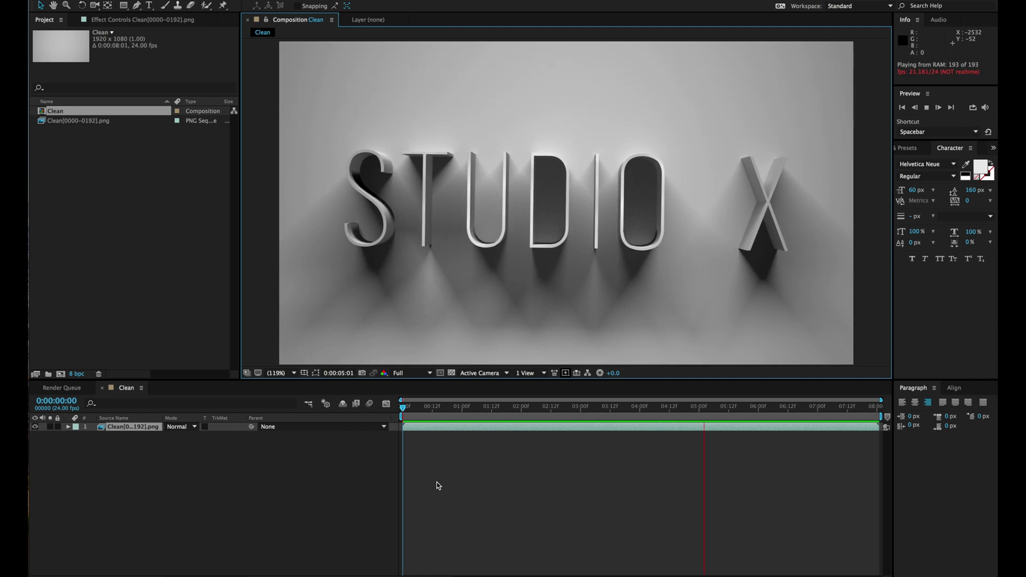
pyautogui.click(458, 268)
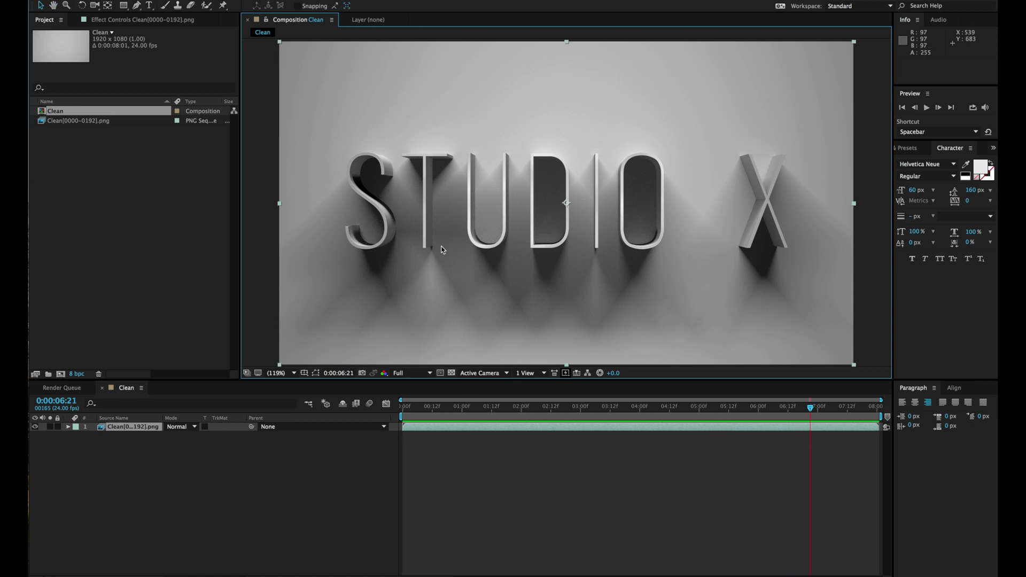
# - Examine the rendered letters, their edges and shadows at 400% magnification across the STUDIO X title
pyautogui.scroll(2, 496, 234)
pyautogui.press('space')
pyautogui.moveTo(456, 287); pyautogui.dragTo(404, 307)
pyautogui.moveTo(585, 242); pyautogui.dragTo(547, 144)
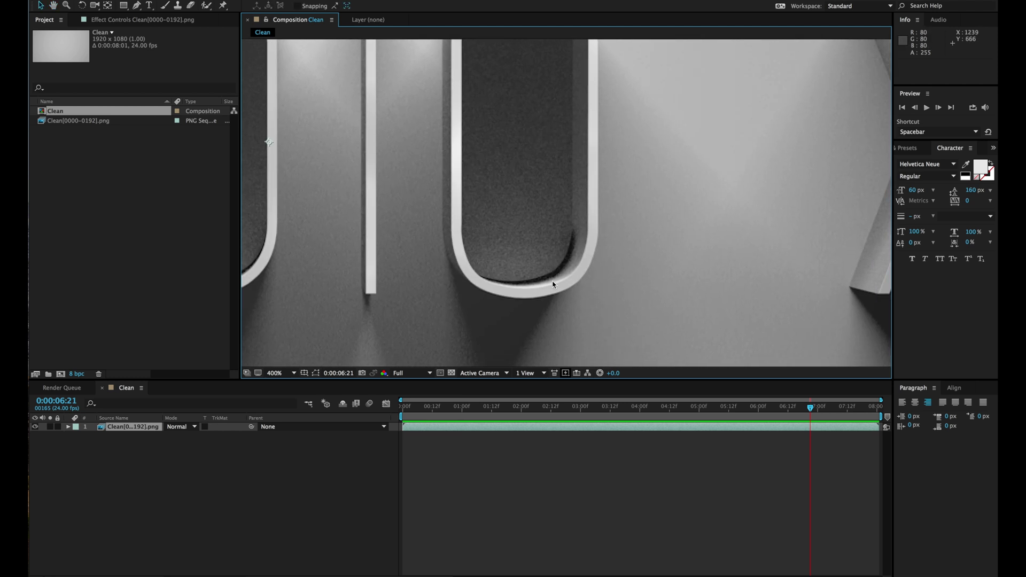
pyautogui.moveTo(680, 219); pyautogui.dragTo(447, 212)
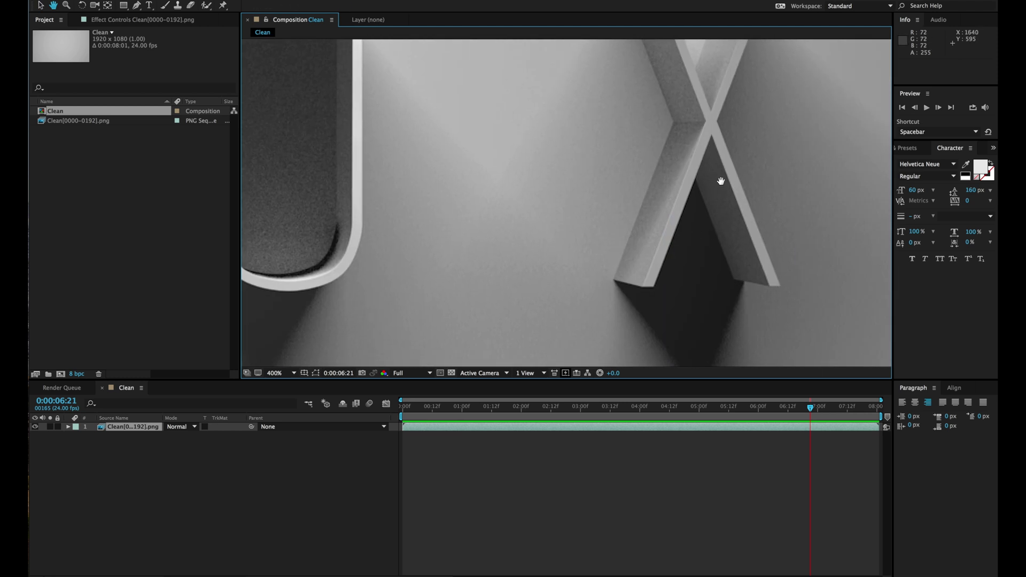
pyautogui.moveTo(719, 179); pyautogui.dragTo(659, 263)
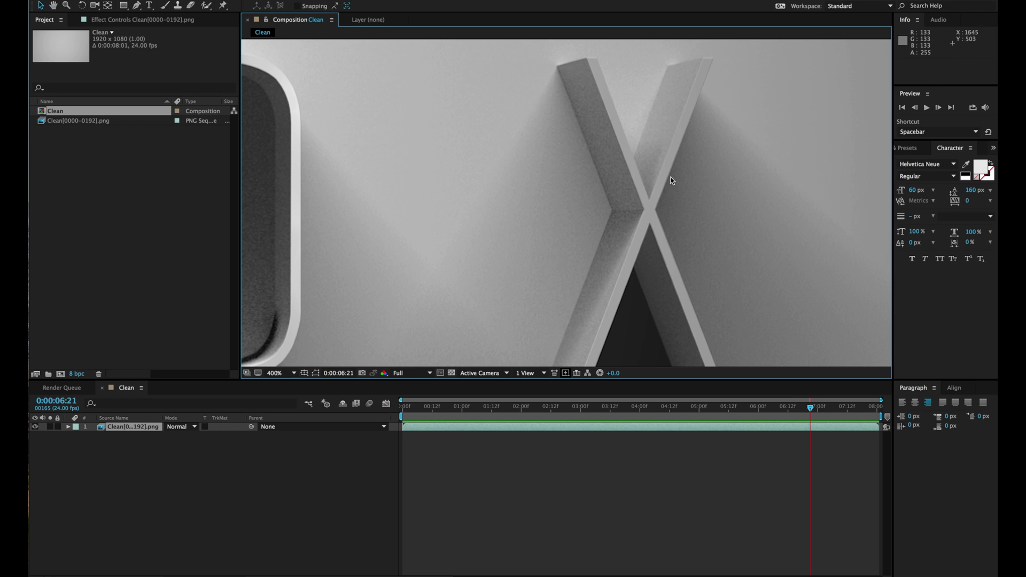
pyautogui.moveTo(438, 151); pyautogui.dragTo(750, 154)
pyautogui.moveTo(363, 141); pyautogui.dragTo(679, 154)
pyautogui.moveTo(425, 182); pyautogui.dragTo(607, 192)
pyautogui.press(',')
pyautogui.press(',')
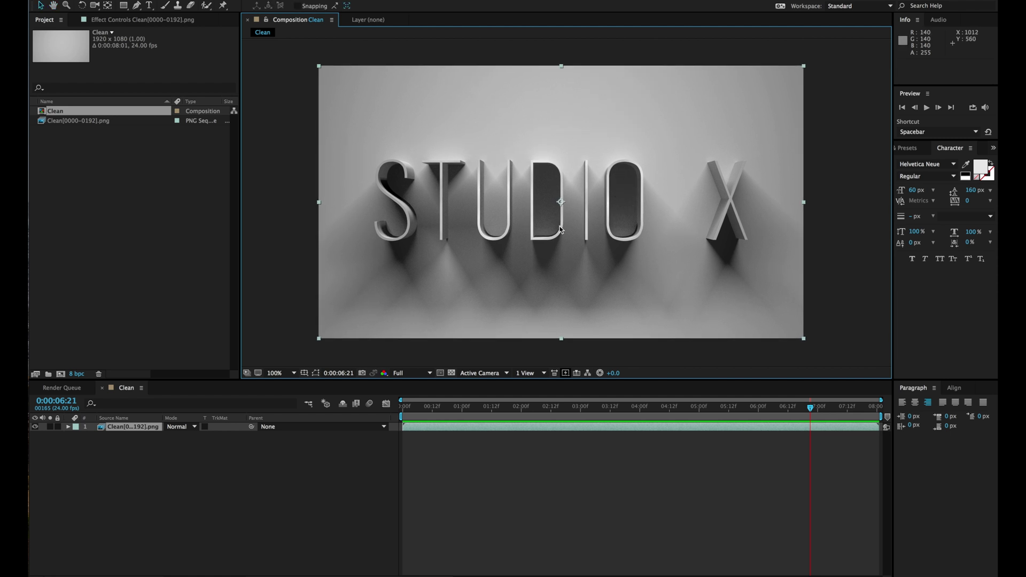
# - Search this Mac for "cropping", import Anamorphic_Croppings.png and place it as the top layer in the Clean composition
pyautogui.click(282, 452)
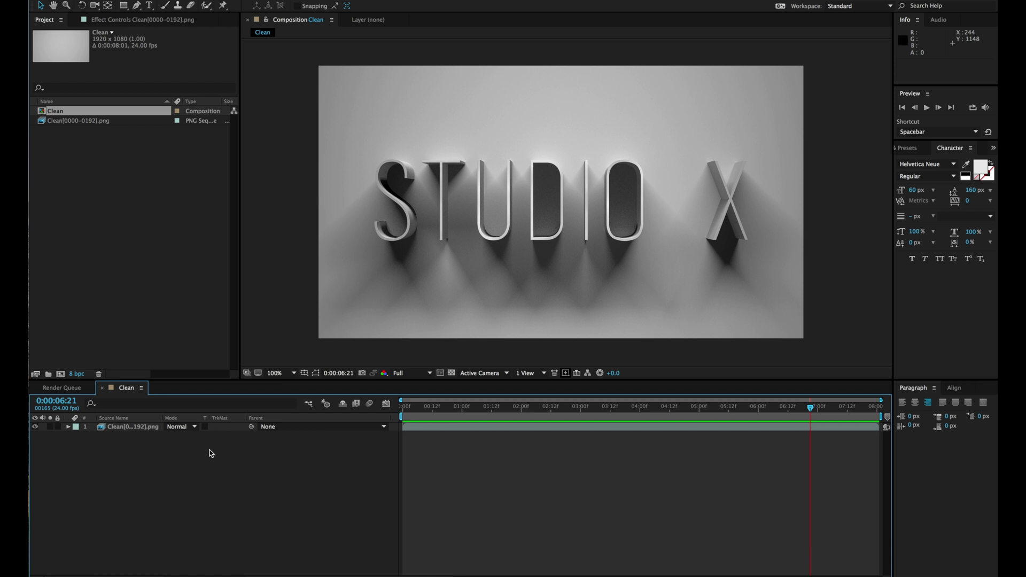
pyautogui.click(112, 211)
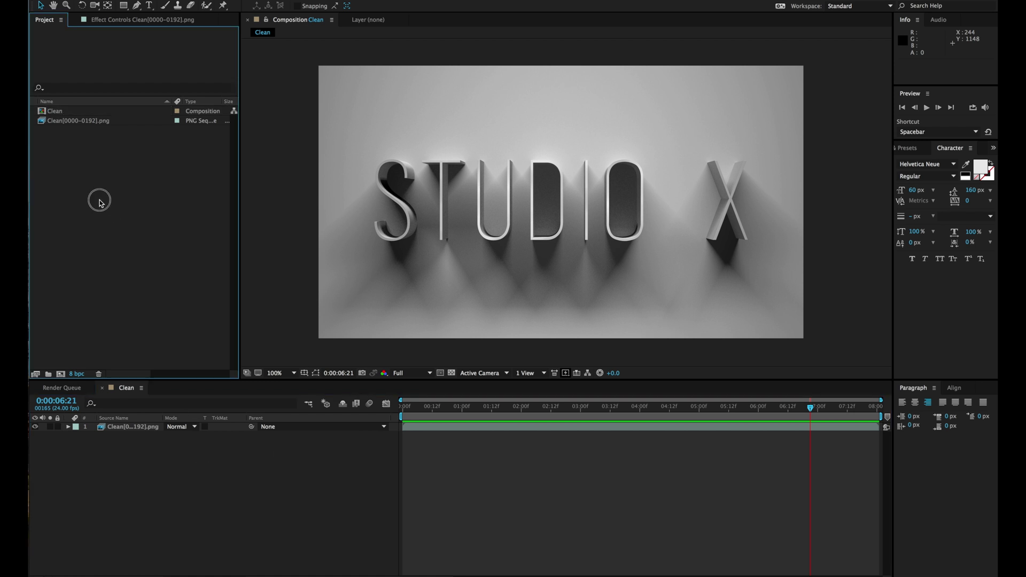
pyautogui.doubleClick(99, 199)
pyautogui.click(773, 66)
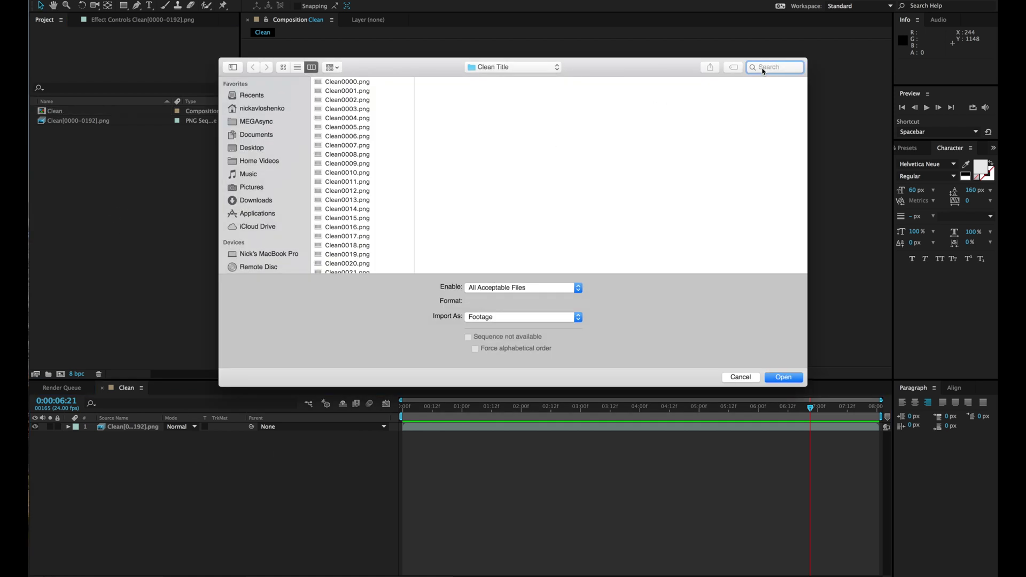
pyautogui.write('c')
pyautogui.press('BackSpace')
pyautogui.write('anar')
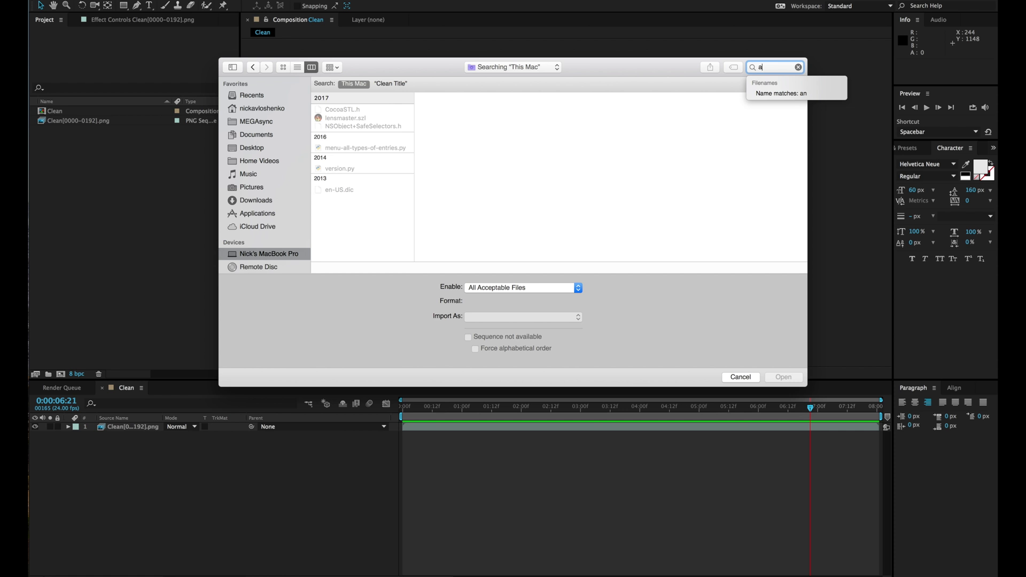
pyautogui.press('BackSpace')
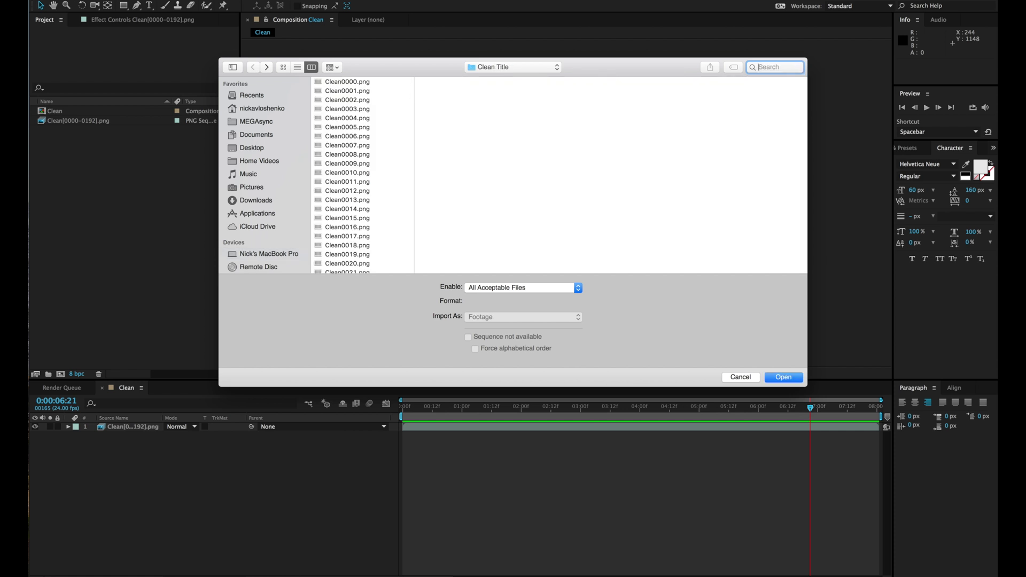
pyautogui.write('cropping')
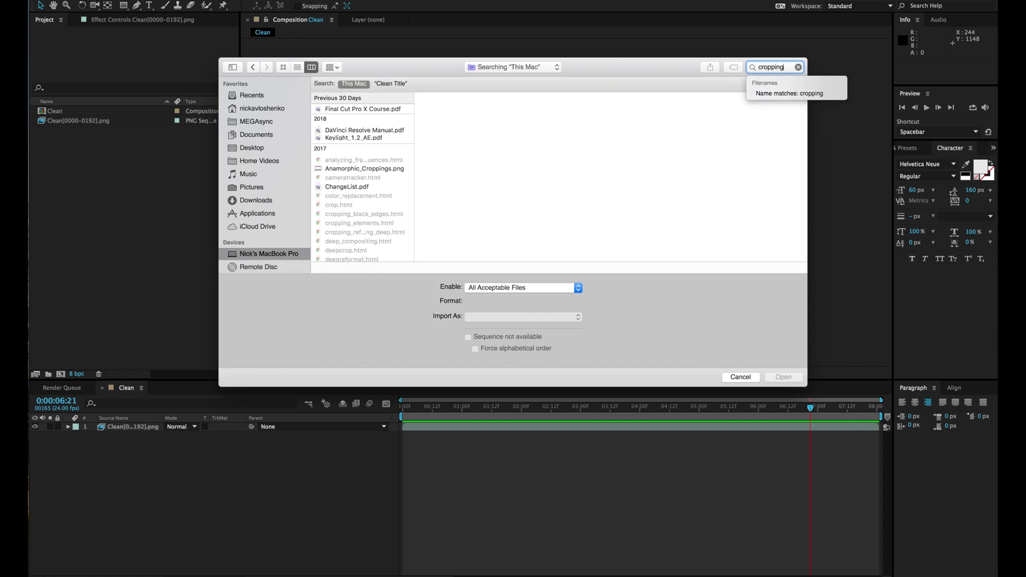
pyautogui.click(359, 169)
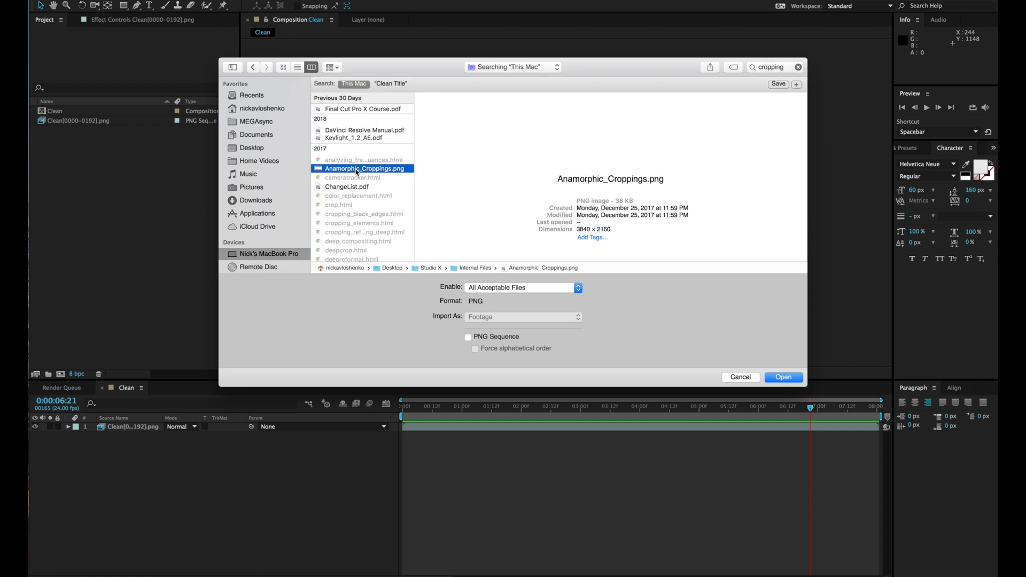
pyautogui.click(784, 376)
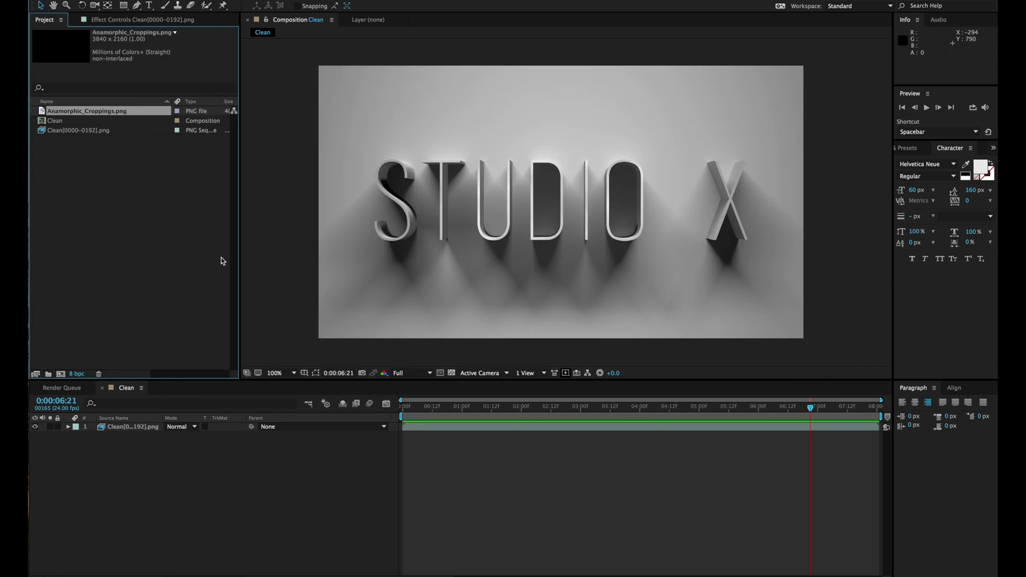
pyautogui.moveTo(64, 111); pyautogui.dragTo(110, 430)
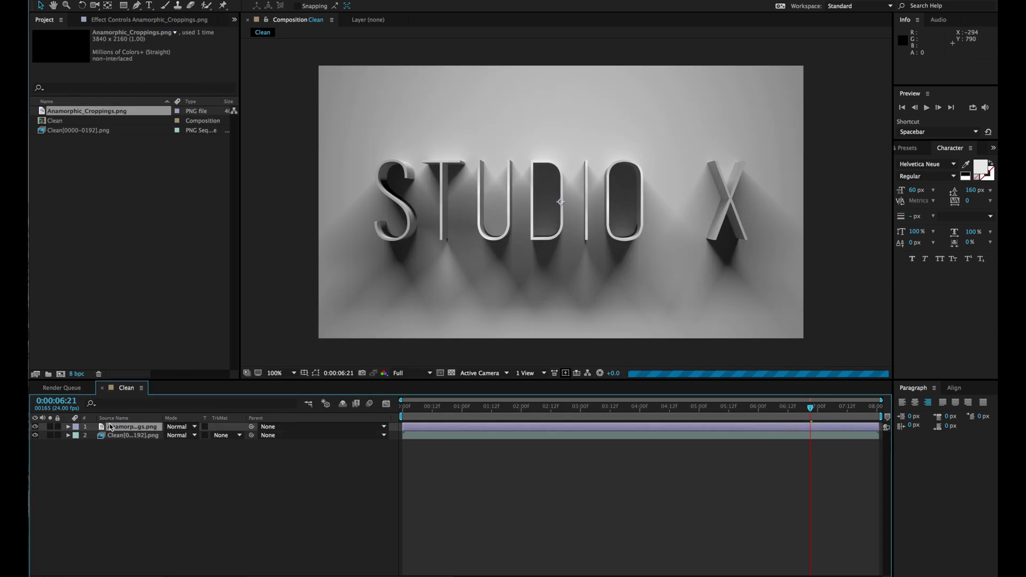
pyautogui.rightClick(368, 224)
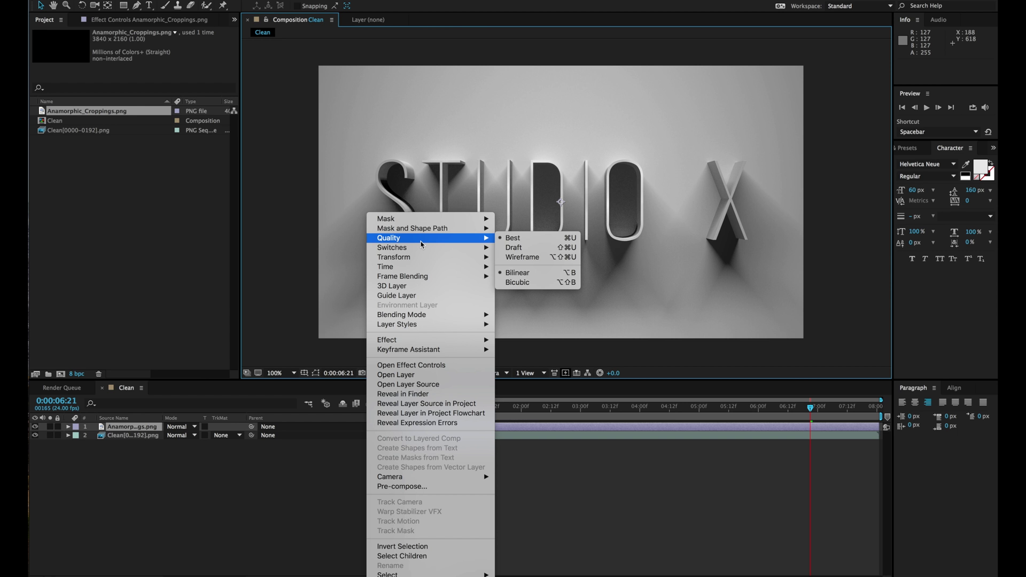
pyautogui.moveTo(417, 259)
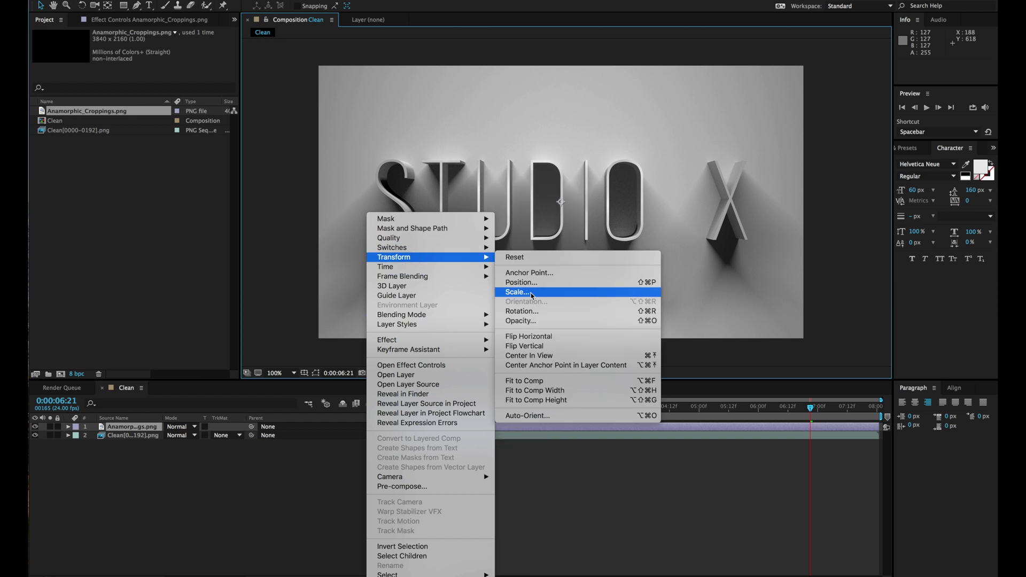
pyautogui.click(519, 337)
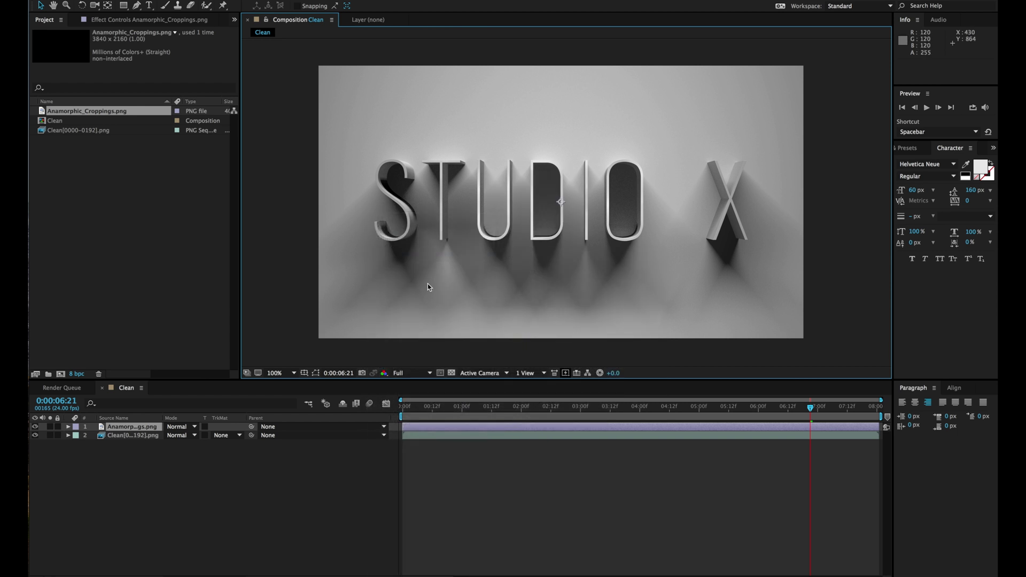
# - Fit the Anamorphic_Croppings.png layer to the composition size
pyautogui.rightClick(452, 286)
pyautogui.moveTo(496, 258)
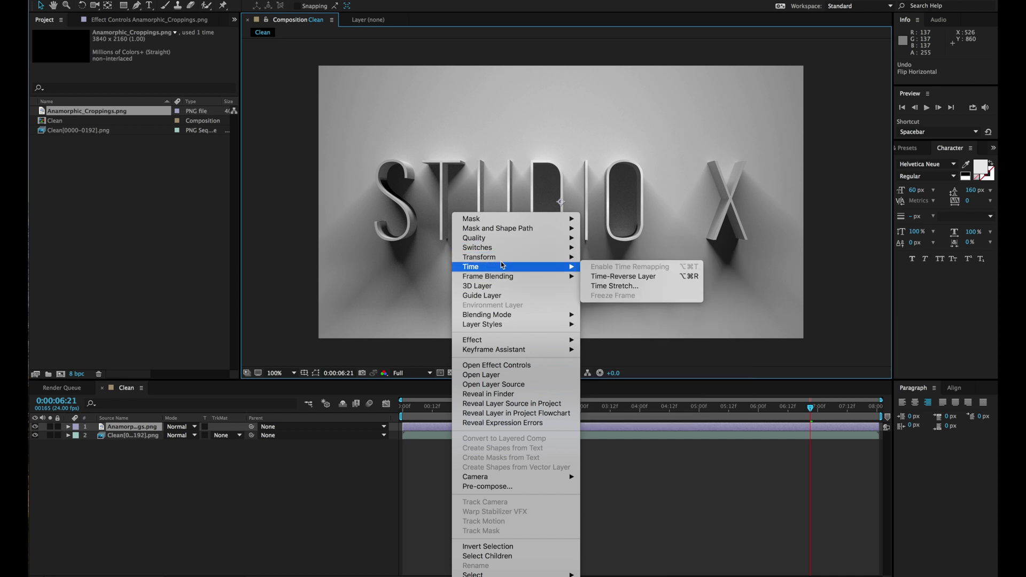
pyautogui.click(606, 381)
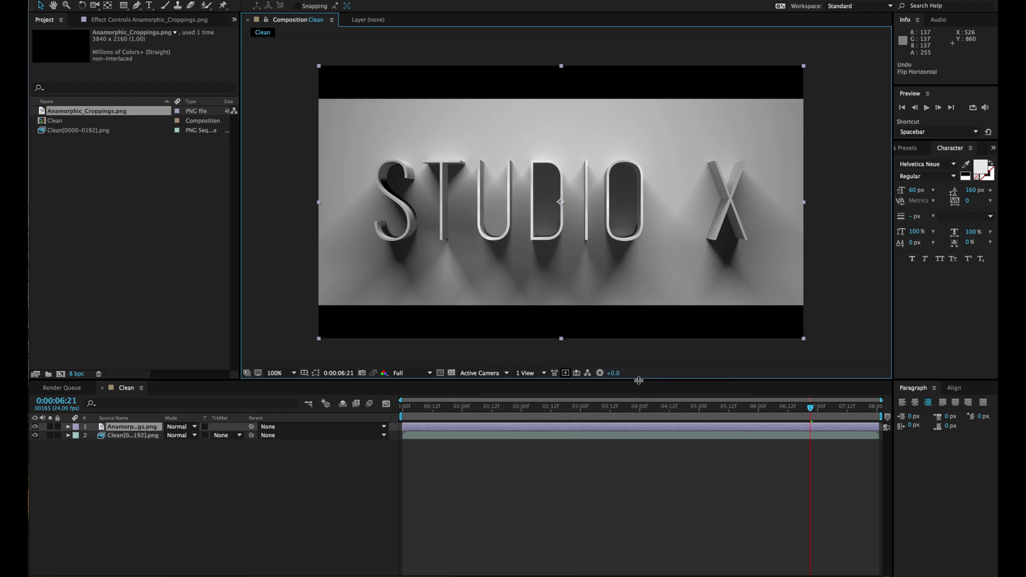
# - Go to 0:00:05:02, find the grain effects and apply Add Grain to the Clean PNG sequence layer
pyautogui.click(546, 493)
pyautogui.moveTo(513, 416); pyautogui.dragTo(541, 410)
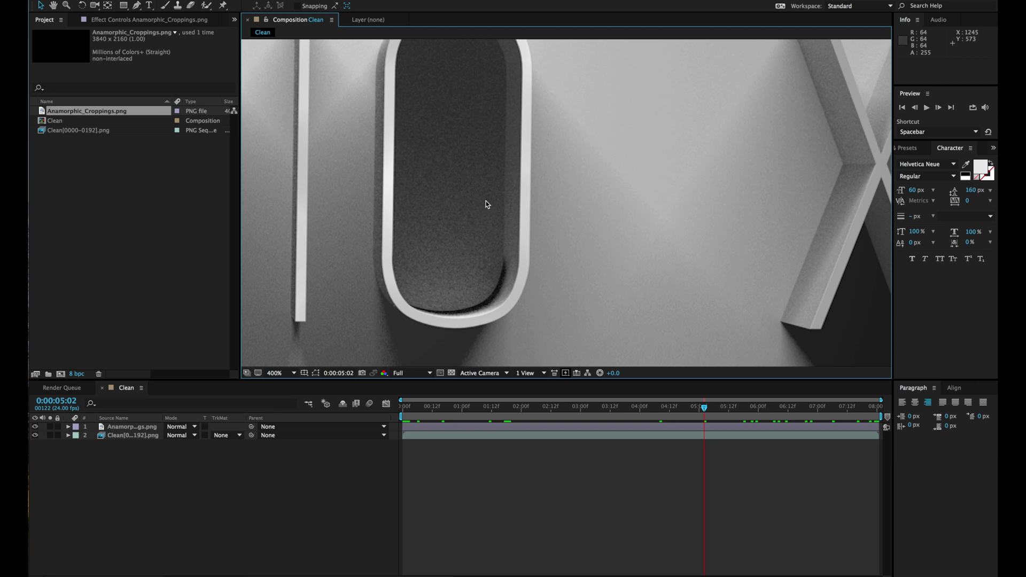
pyautogui.click(909, 148)
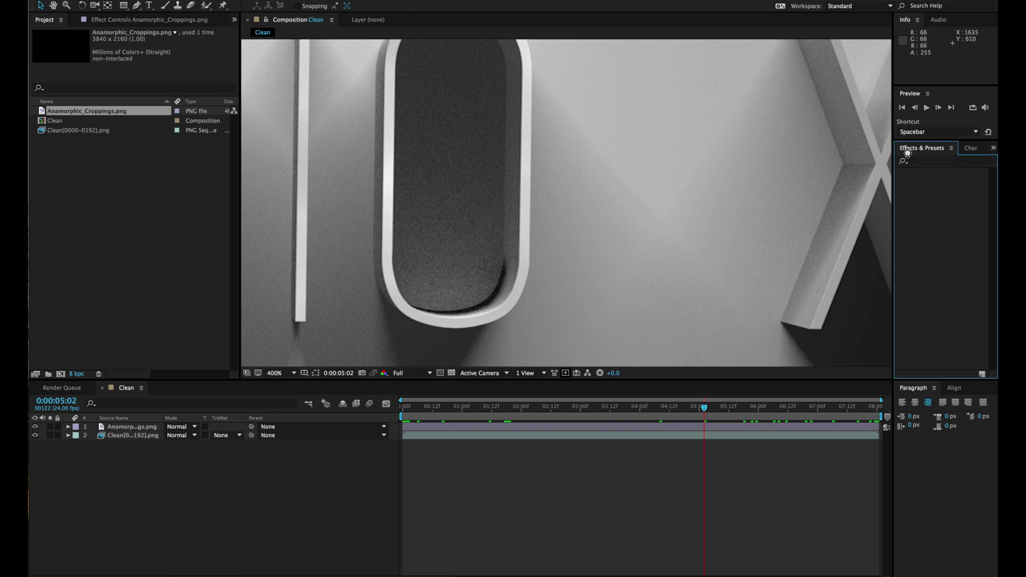
pyautogui.click(934, 161)
pyautogui.write('grain')
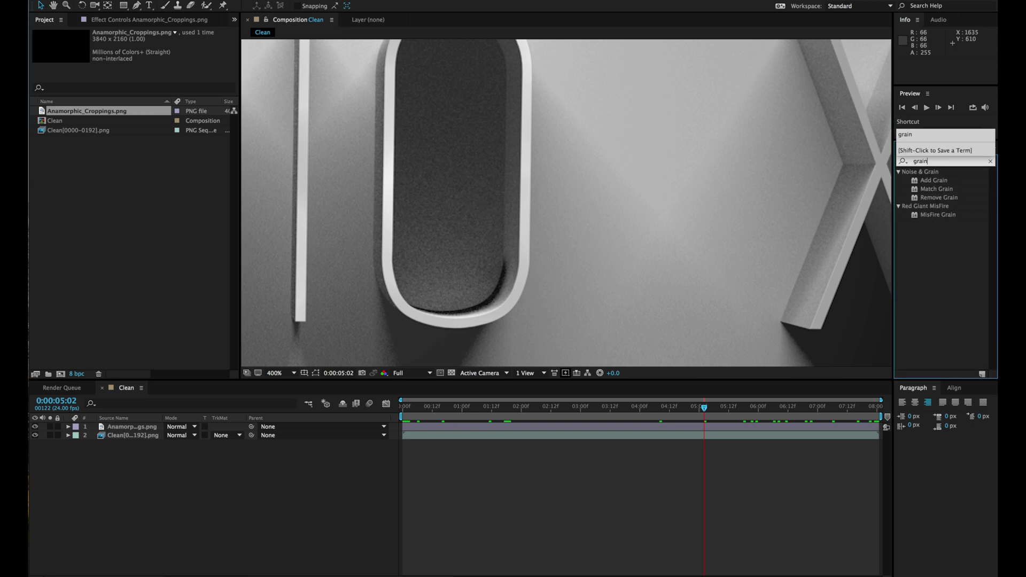
pyautogui.moveTo(936, 181); pyautogui.dragTo(647, 437)
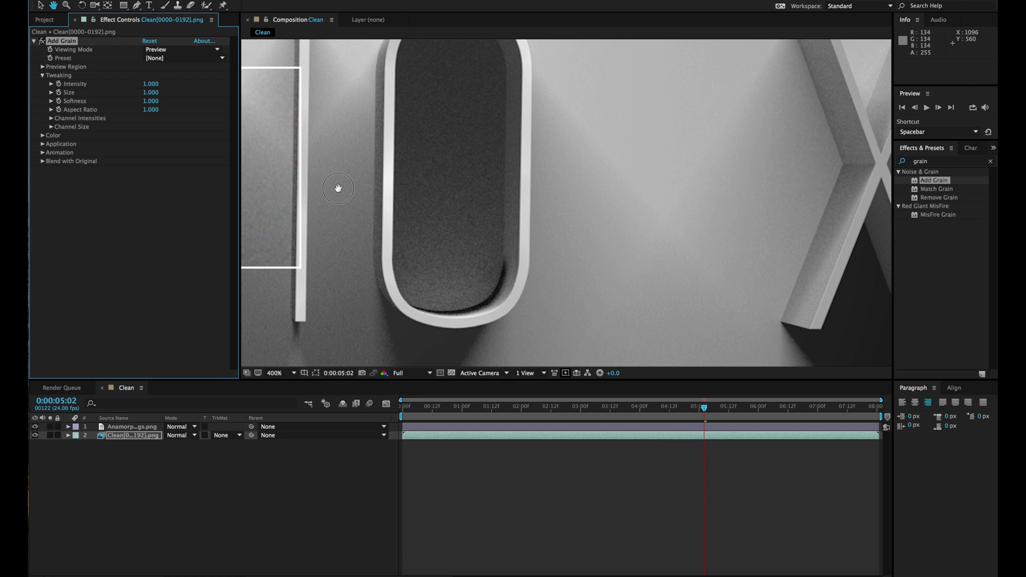
# - Expand the Add Grain preview region settings and centre the region on the lower part of the O at about 1274.5, 603.5
pyautogui.moveTo(339, 188); pyautogui.dragTo(571, 199)
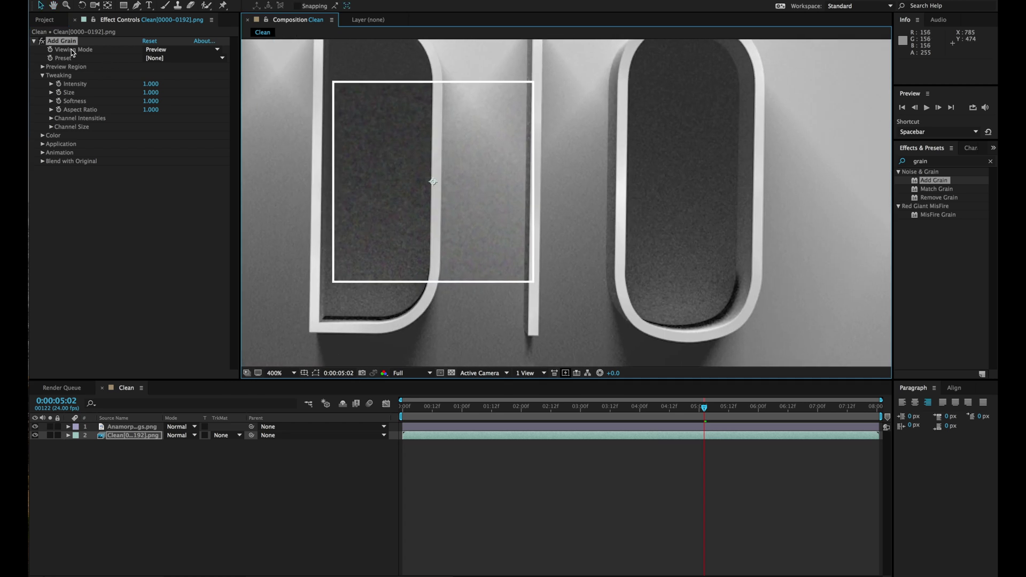
pyautogui.click(42, 67)
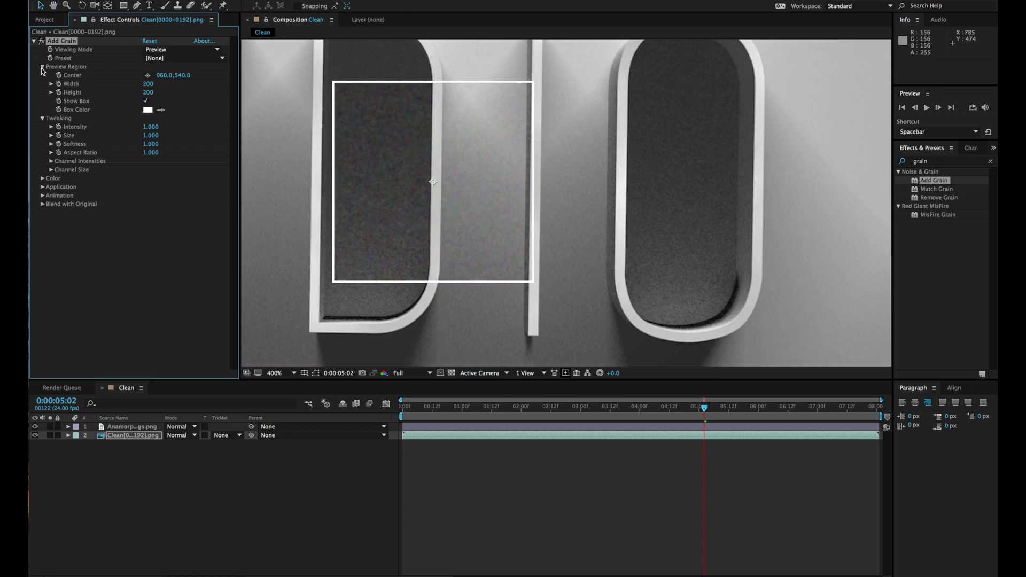
pyautogui.click(147, 75)
pyautogui.click(765, 192)
pyautogui.moveTo(780, 219); pyautogui.dragTo(532, 185)
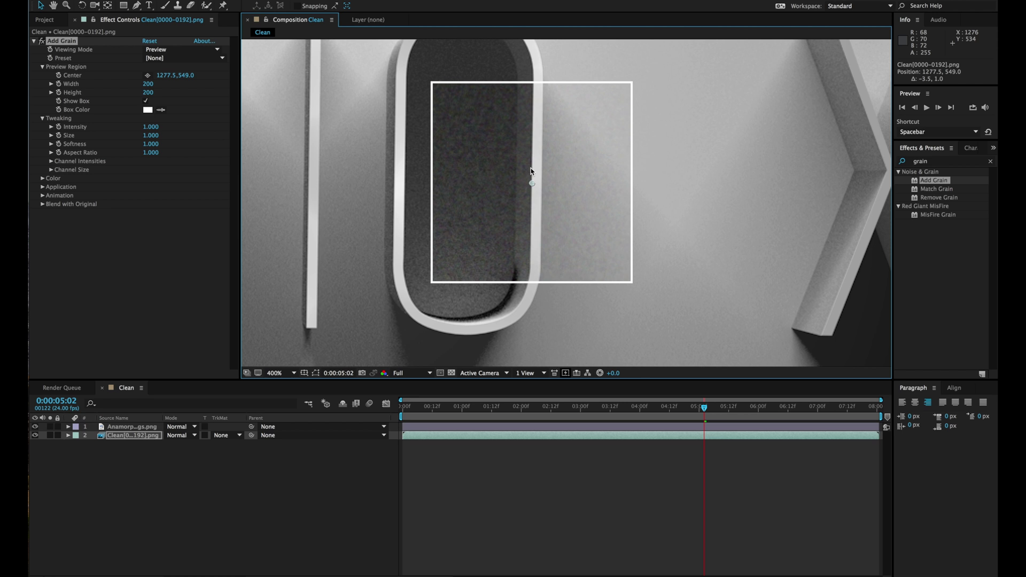
pyautogui.moveTo(531, 182); pyautogui.dragTo(529, 238)
# - Reduce the Add Grain intensity, first to 0.8 and finally to 0.6
pyautogui.click(149, 127)
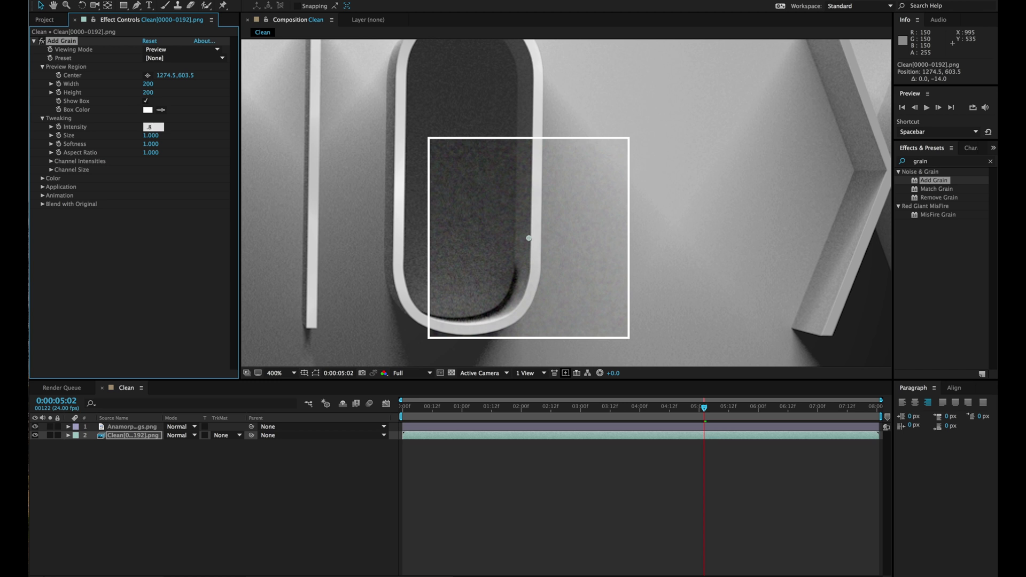
pyautogui.write('.8')
pyautogui.press('Return')
pyautogui.click(147, 127)
pyautogui.press('Return')
# - Examine the grain inside and outside the preview box beside the O at up to 1600% magnification
pyautogui.scroll(2, 607, 208)
pyautogui.moveTo(667, 232); pyautogui.dragTo(486, 174, button='middle')
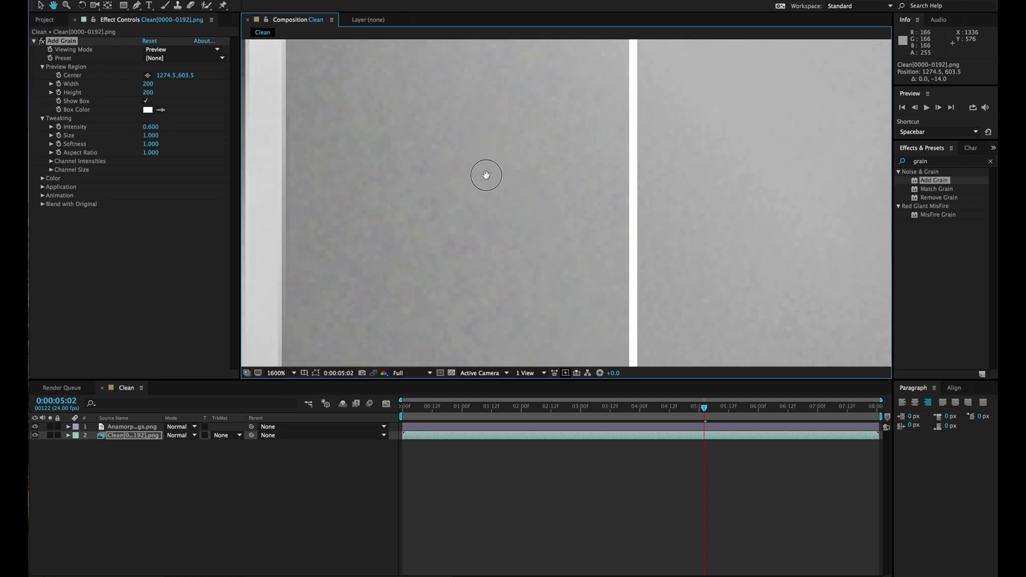
pyautogui.scroll(-1, 492, 218)
pyautogui.moveTo(499, 258); pyautogui.dragTo(445, 213, button='middle')
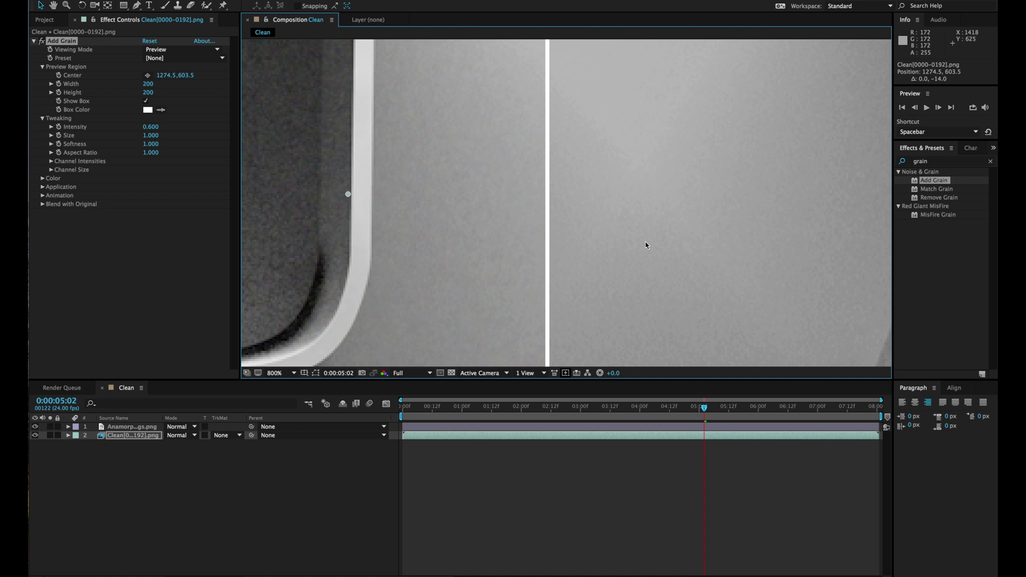
pyautogui.press('space')
pyautogui.moveTo(584, 238); pyautogui.dragTo(601, 137)
pyautogui.scroll(-3, 570, 208)
pyautogui.scroll(3, 571, 208)
pyautogui.press('space')
pyautogui.moveTo(556, 221); pyautogui.dragTo(662, 157)
pyautogui.press('space')
pyautogui.moveTo(516, 139); pyautogui.dragTo(521, 247)
# - Move the grain preview region over the base of the O and its shadow, centred at about 1266.5, 645
pyautogui.moveTo(492, 115); pyautogui.dragTo(425, 304)
pyautogui.press('space')
pyautogui.moveTo(438, 341); pyautogui.dragTo(513, 168)
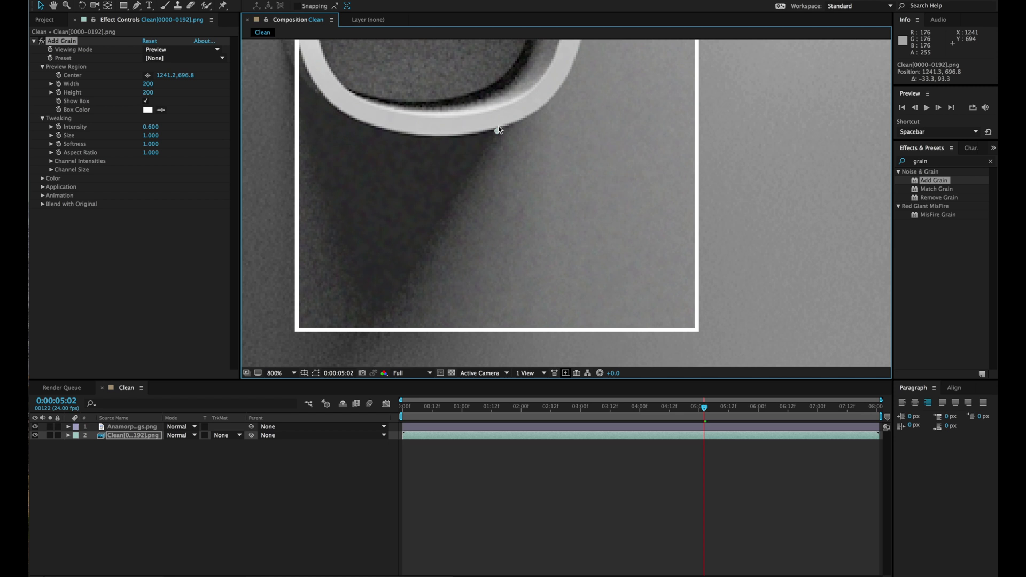
pyautogui.moveTo(498, 129); pyautogui.dragTo(547, 23)
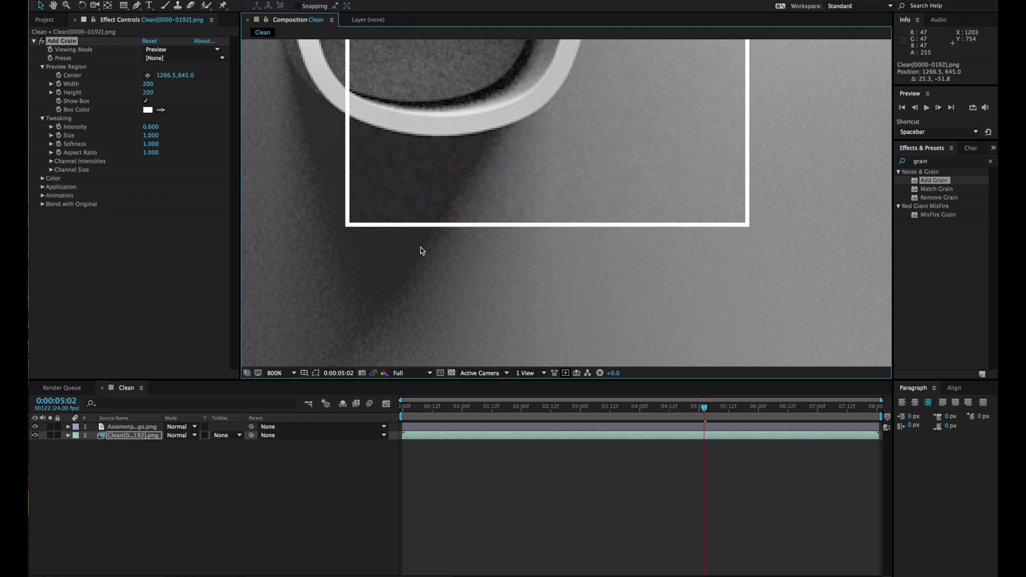
pyautogui.press(',')
pyautogui.press('space')
pyautogui.moveTo(524, 123); pyautogui.dragTo(468, 169)
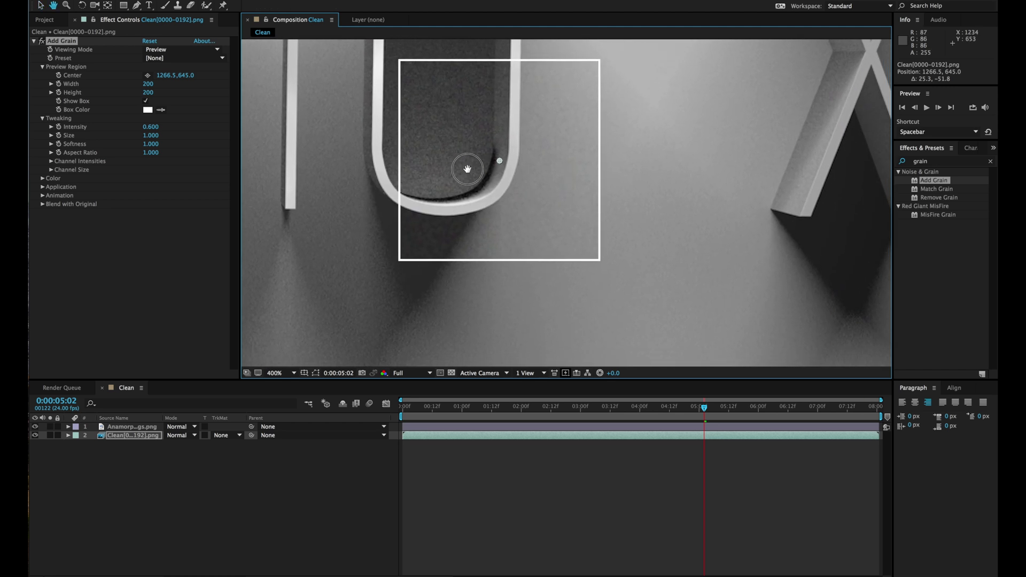
# - Switch the Add Grain viewing mode to Final Output and check the grain on the whole STUDIO X frame
pyautogui.click(167, 49)
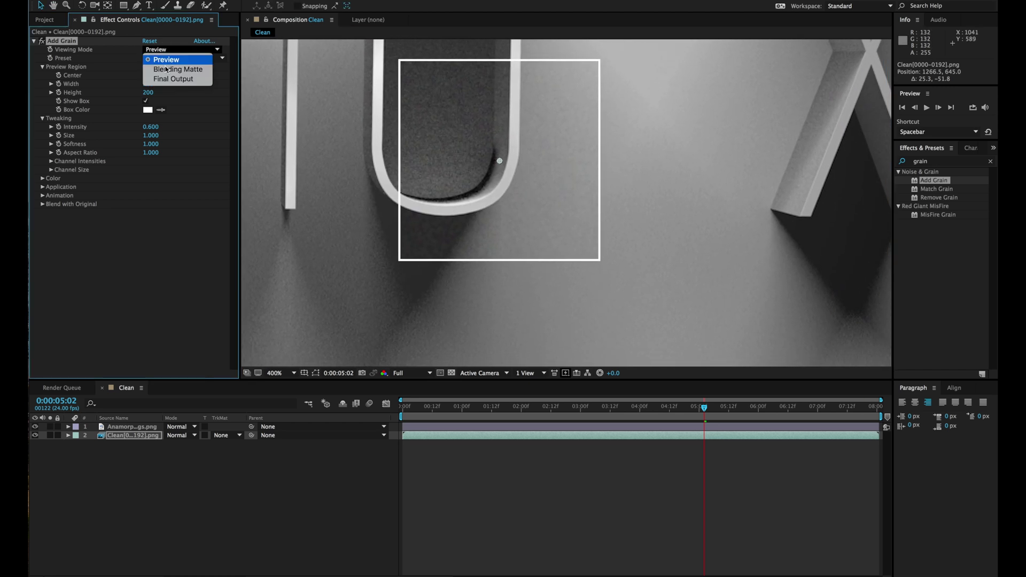
pyautogui.click(161, 81)
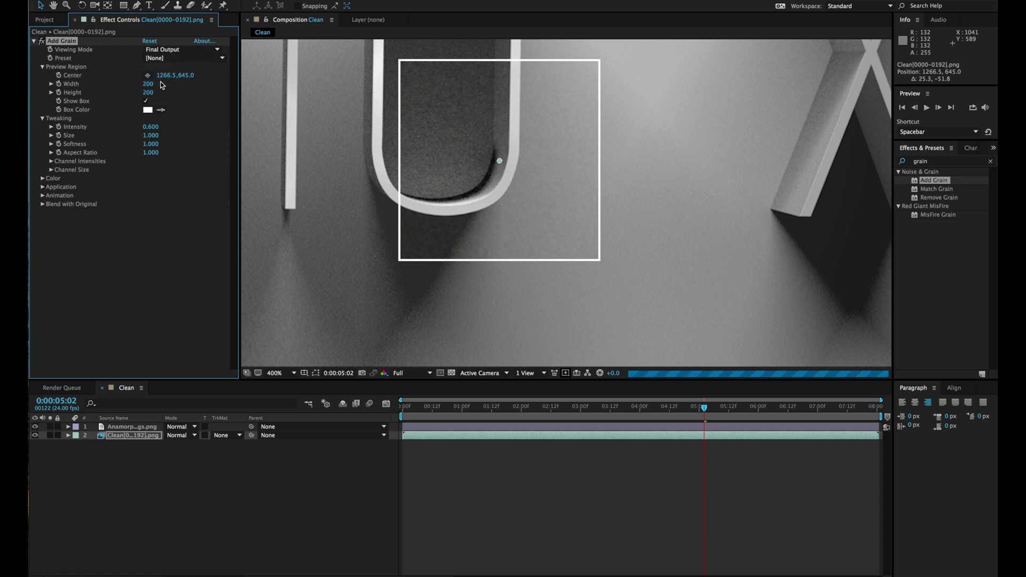
pyautogui.press('/')
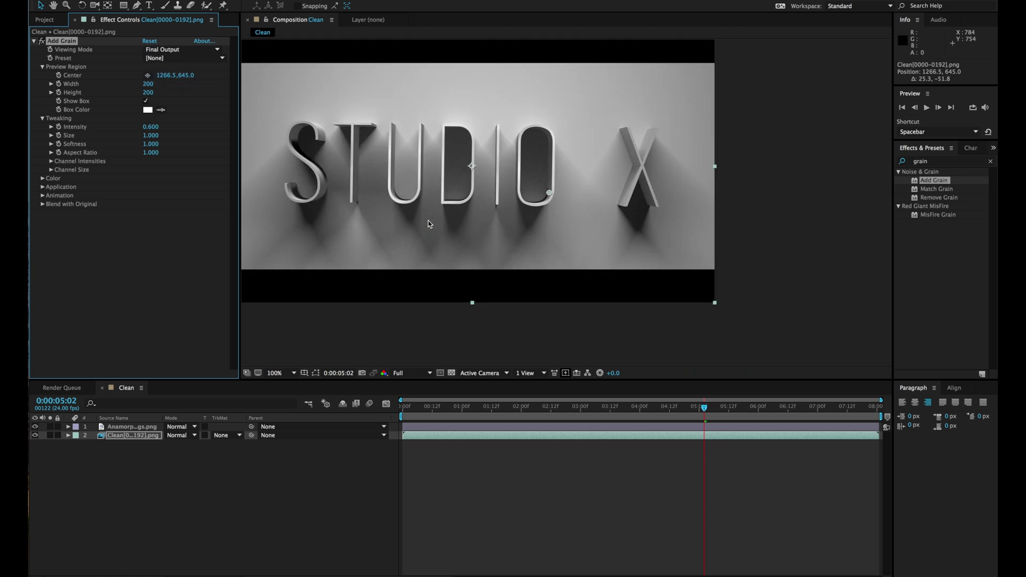
pyautogui.press('.')
pyautogui.press('space')
pyautogui.moveTo(418, 145); pyautogui.dragTo(615, 168)
pyautogui.press(',')
pyautogui.press(',')
pyautogui.press('.')
# - Search the effects for "curv" and select the Curves color correction effect
pyautogui.click(126, 442)
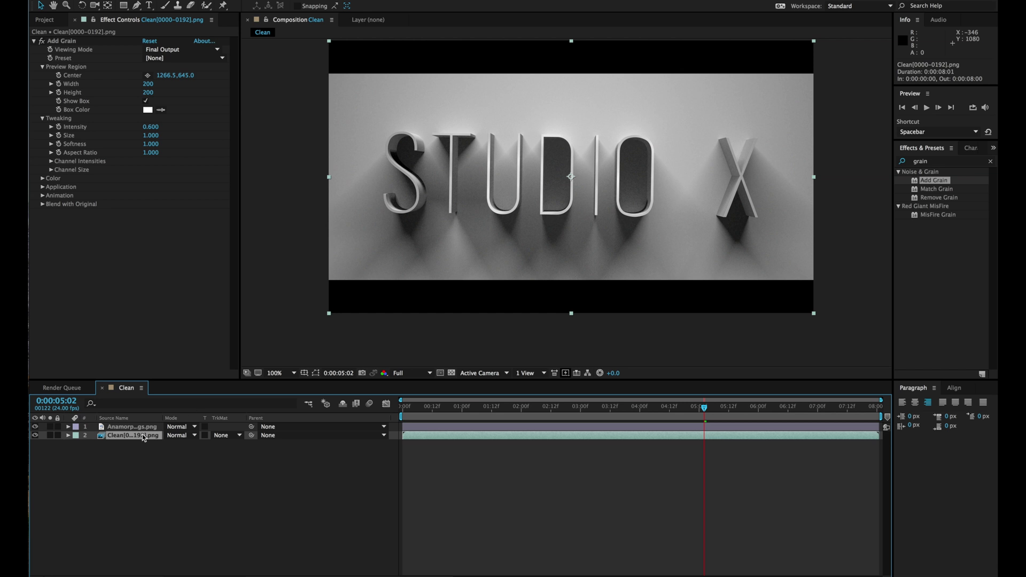
pyautogui.click(914, 161)
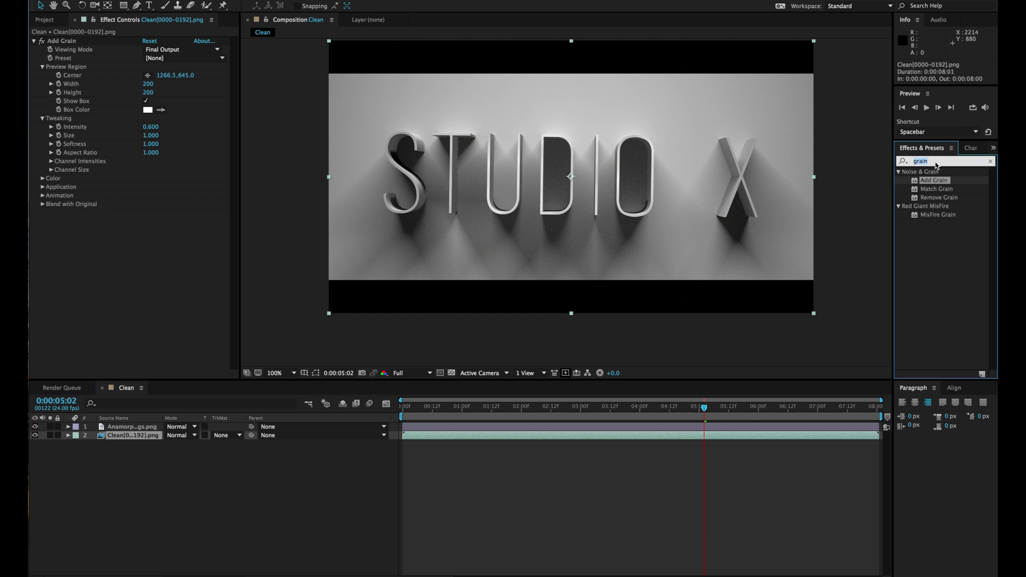
pyautogui.press('BackSpace')
pyautogui.write('curv')
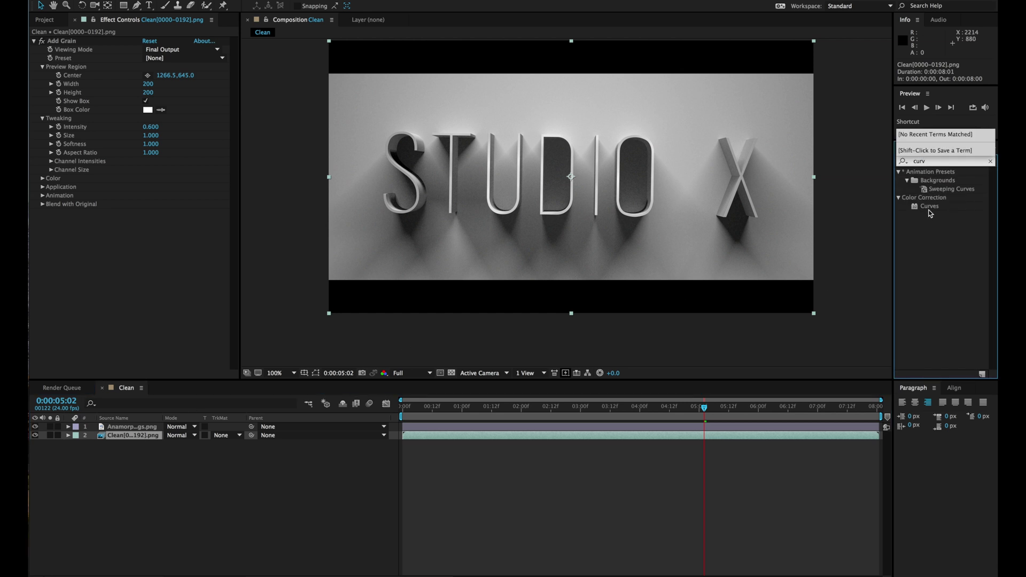
pyautogui.click(931, 207)
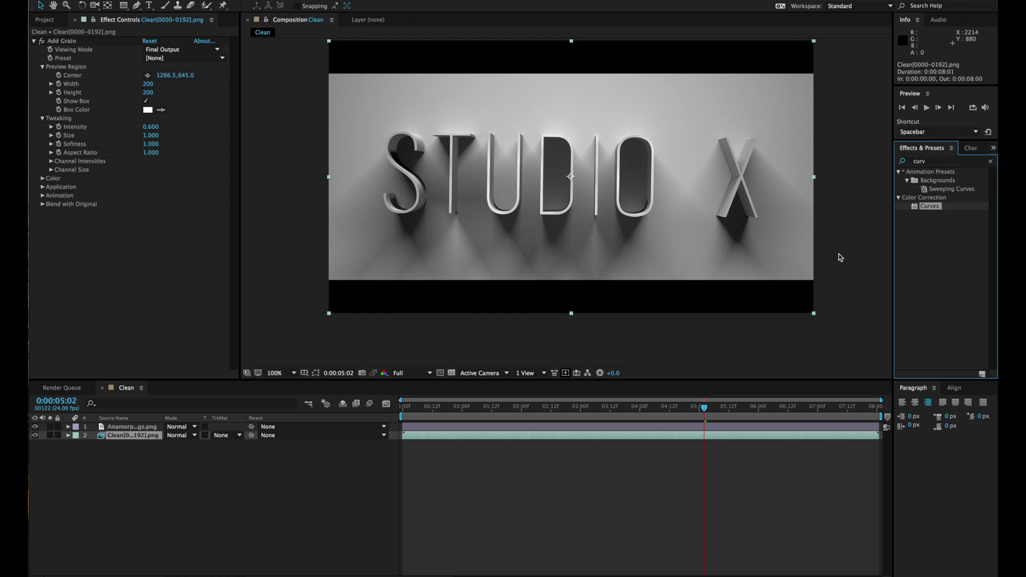
# - Add an adjustment layer above the other layers in the Clean composition and rename it Color
pyautogui.click(241, 479)
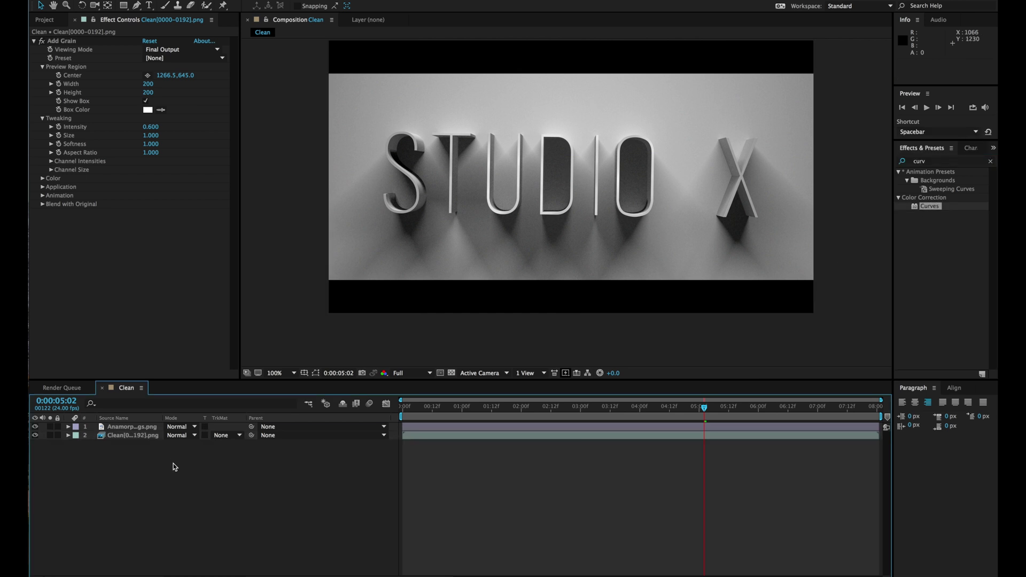
pyautogui.click(184, 0)
pyautogui.moveTo(218, 0)
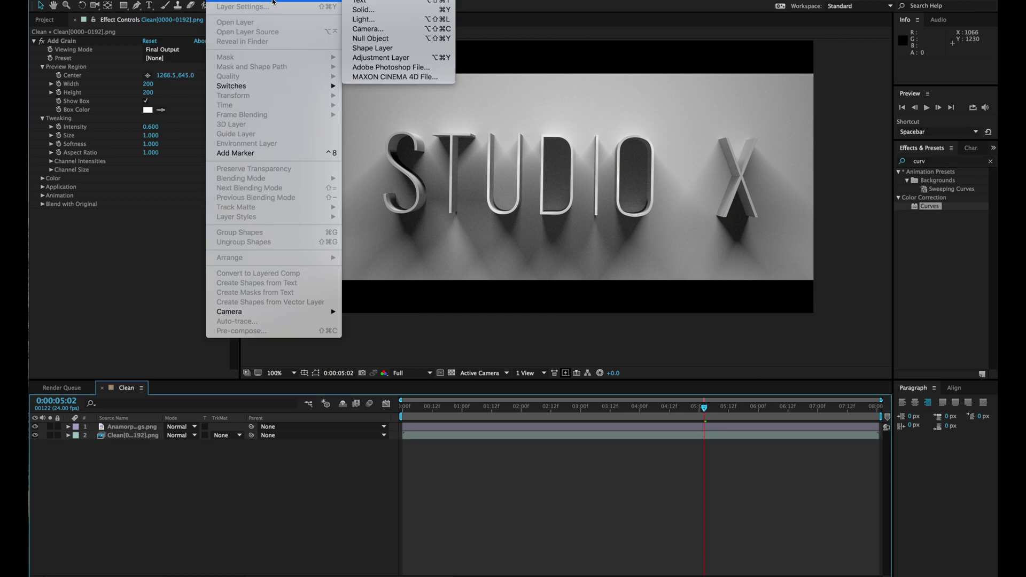
pyautogui.click(381, 58)
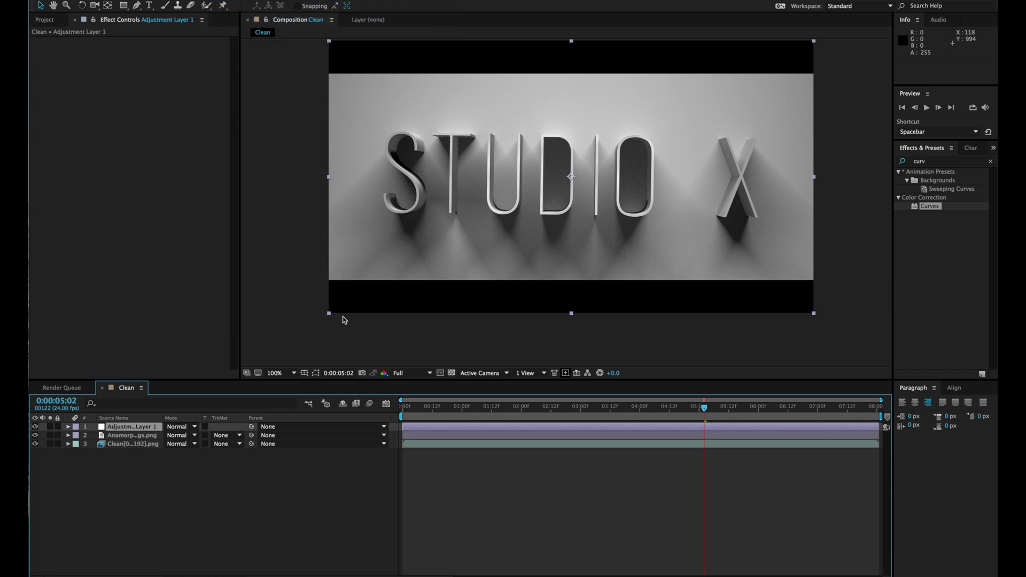
pyautogui.press('Return')
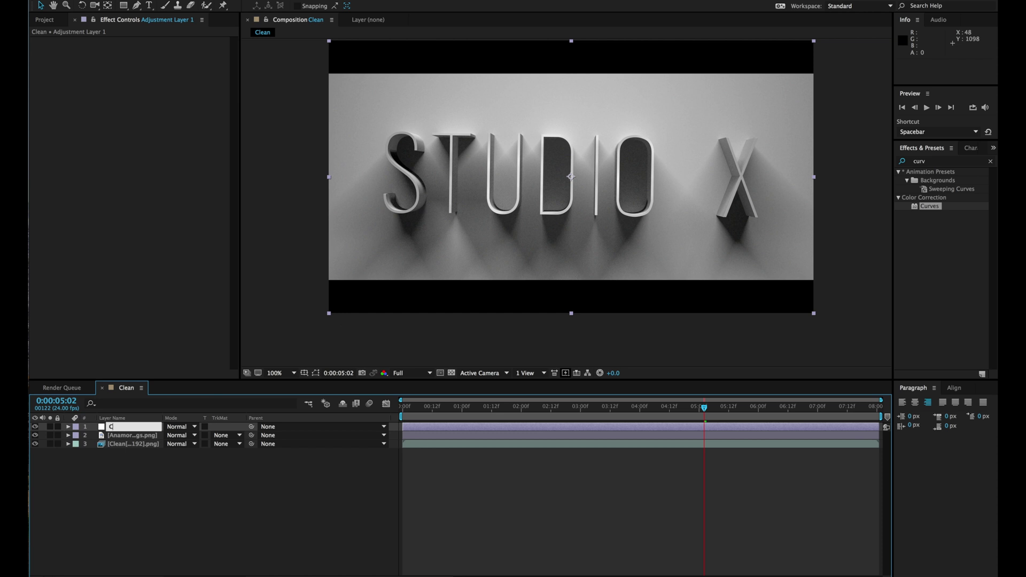
pyautogui.write('Color')
pyautogui.press('Return')
# - Apply the Curves effect to the Color adjustment layer
pyautogui.moveTo(931, 207); pyautogui.dragTo(570, 427)
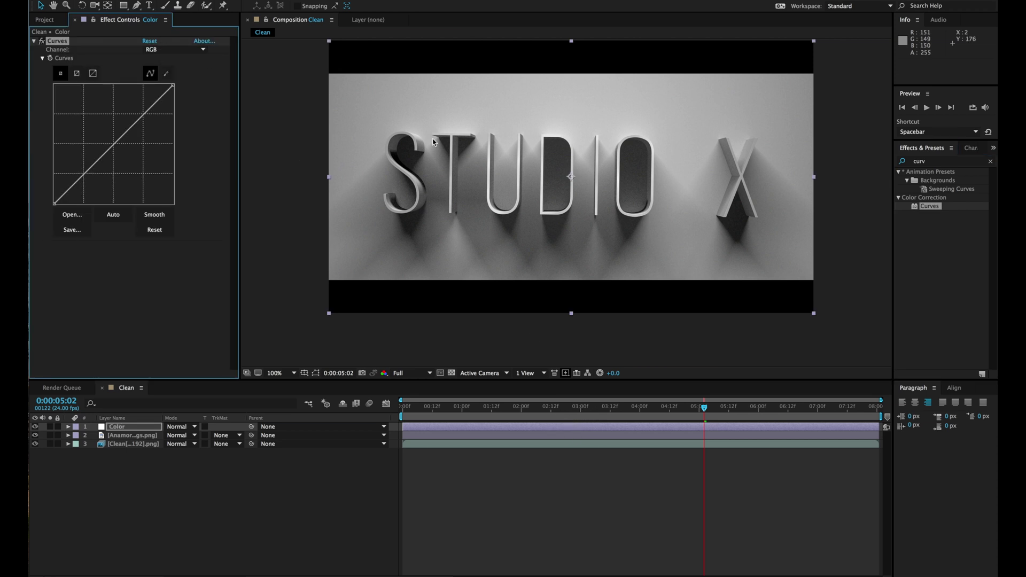
pyautogui.scroll(1, 596, 207)
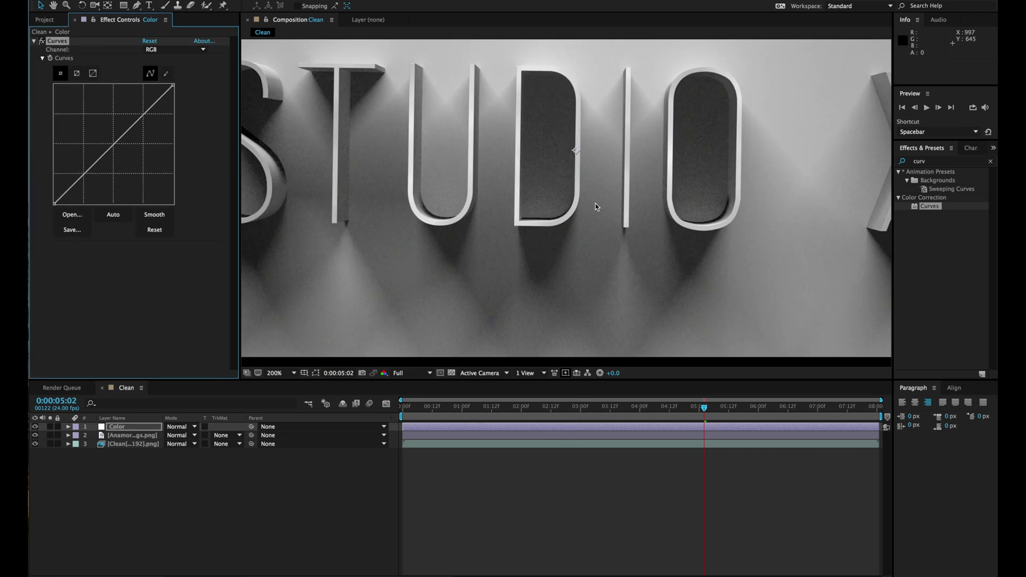
pyautogui.scroll(1, 595, 208)
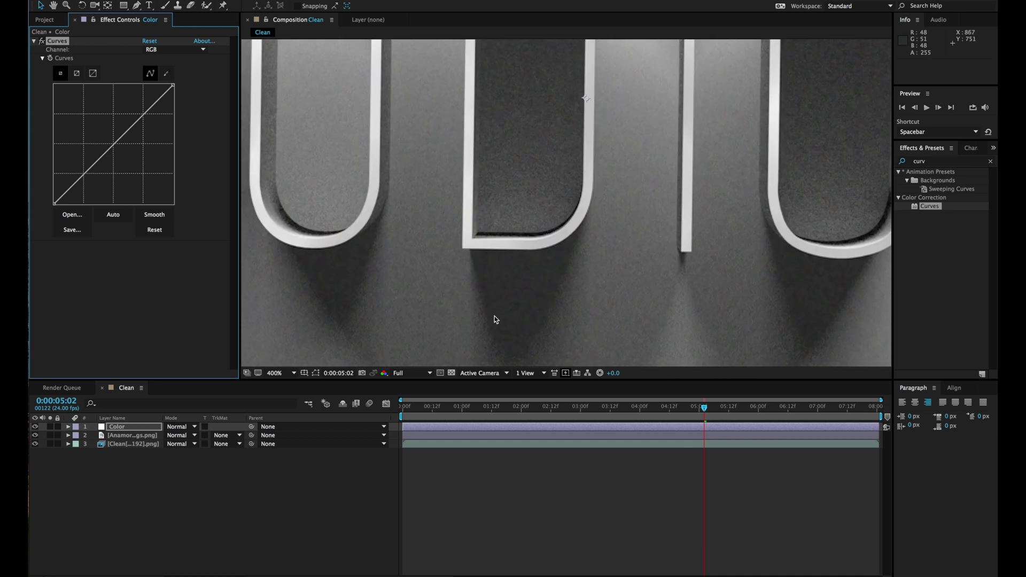
# - Shape the blue channel curve to lift the blue in the shadows while holding midtones and highlights near the diagonal
pyautogui.click(164, 50)
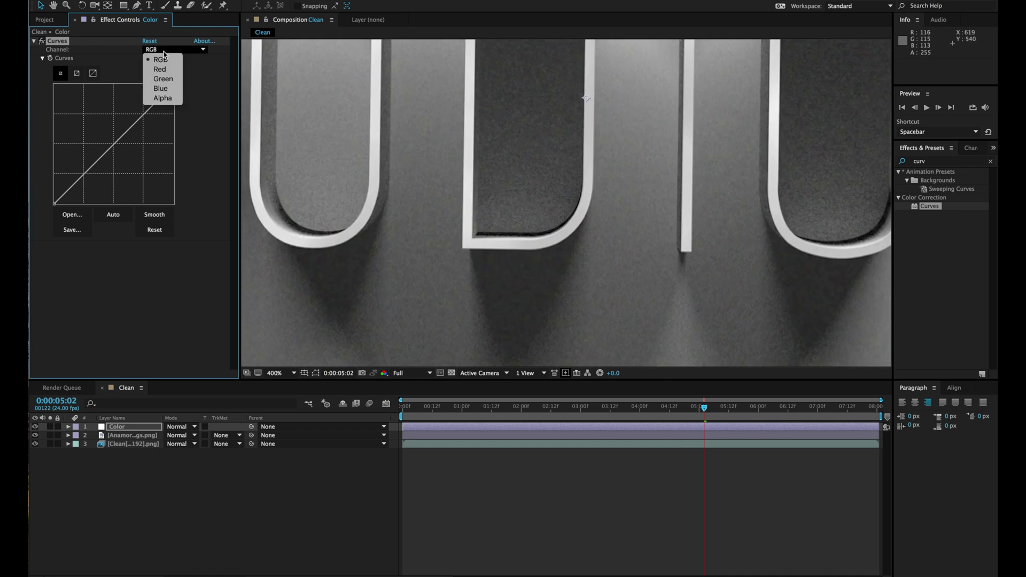
pyautogui.click(161, 89)
pyautogui.moveTo(63, 194); pyautogui.dragTo(63, 192)
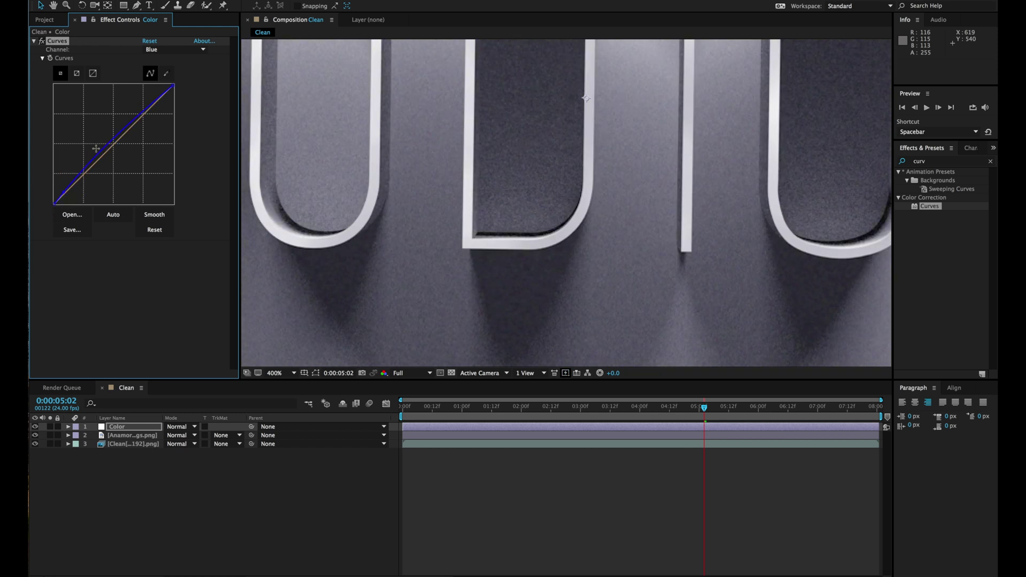
pyautogui.moveTo(94, 156); pyautogui.dragTo(97, 161)
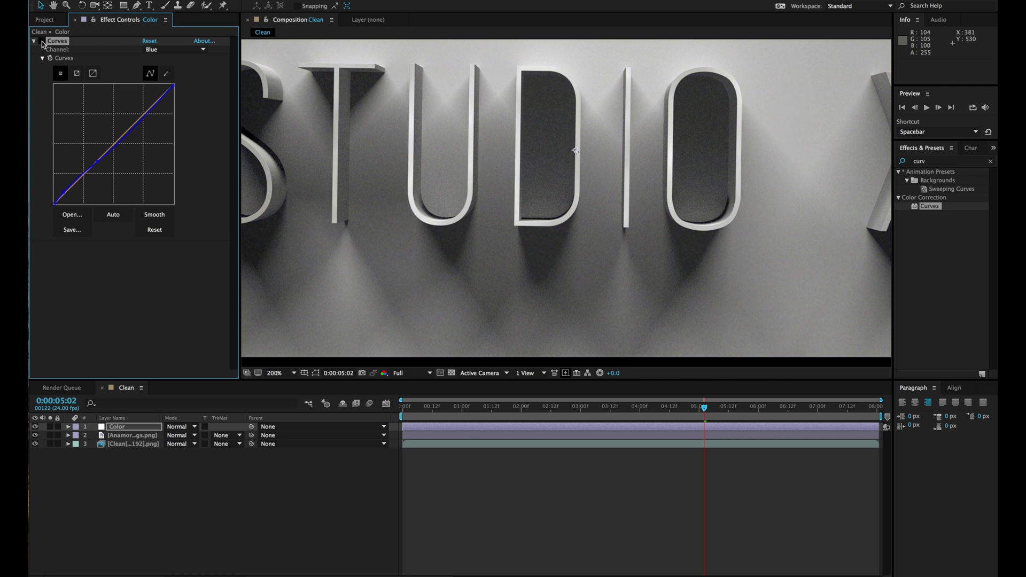
pyautogui.moveTo(61, 195)
pyautogui.mouseDown()
pyautogui.moveTo(62, 213)
pyautogui.moveTo(51, 201)
pyautogui.moveTo(66, 186)
pyautogui.mouseUp()
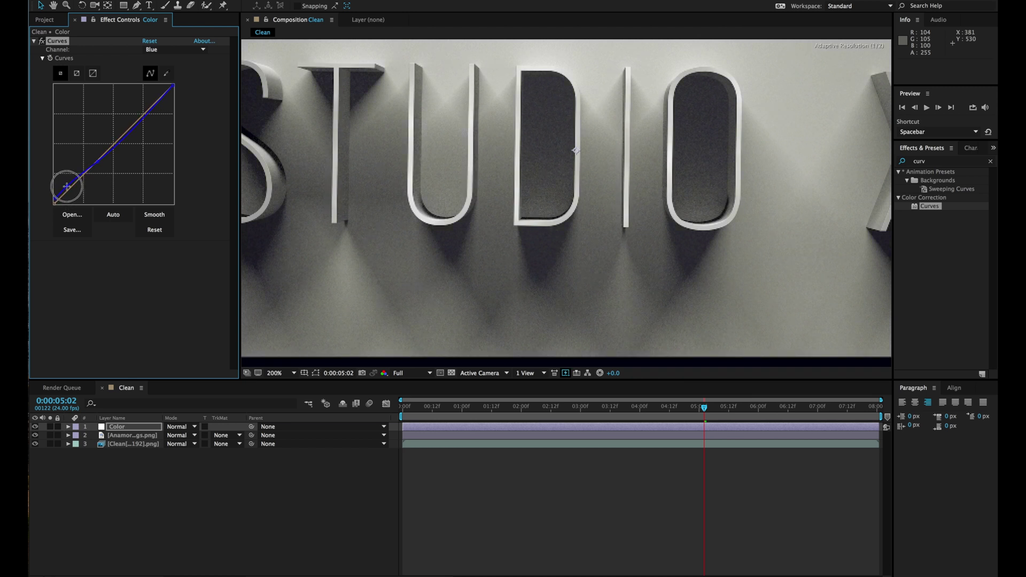
pyautogui.moveTo(129, 134); pyautogui.dragTo(129, 129)
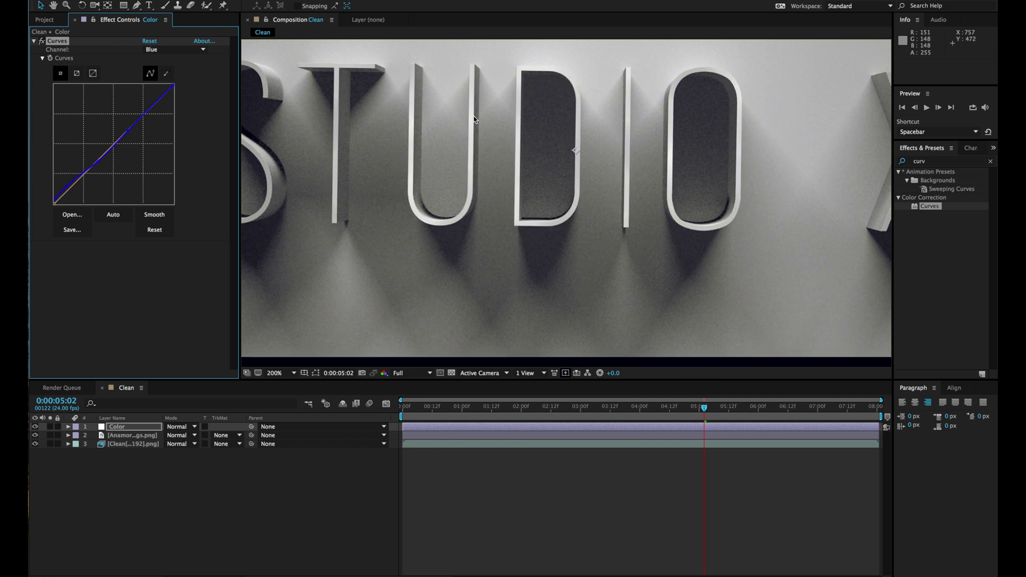
# - Raise the highlights of the red channel curve and compare the image with the Color layer hidden and shown
pyautogui.click(170, 50)
pyautogui.click(161, 70)
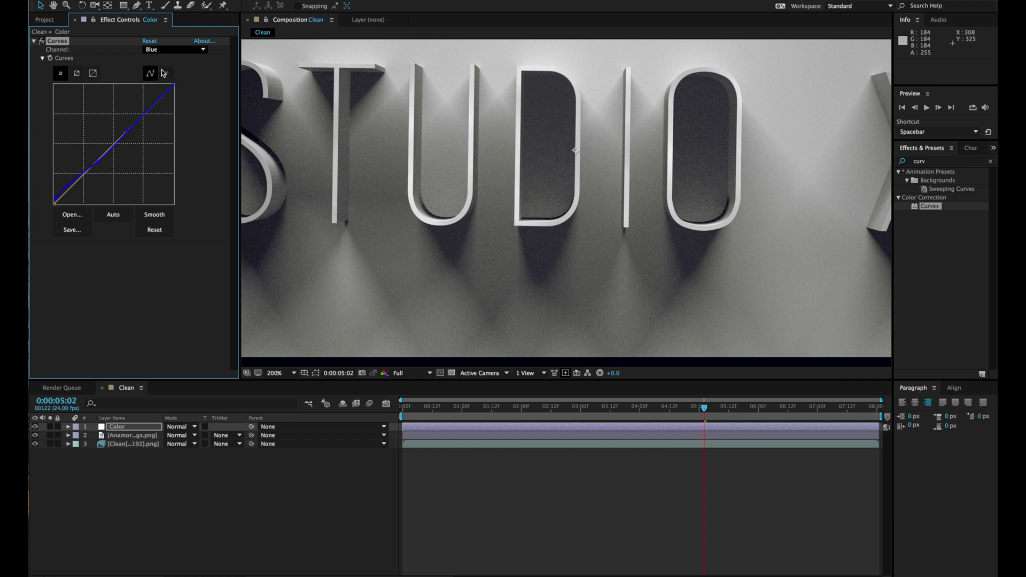
pyautogui.press(',')
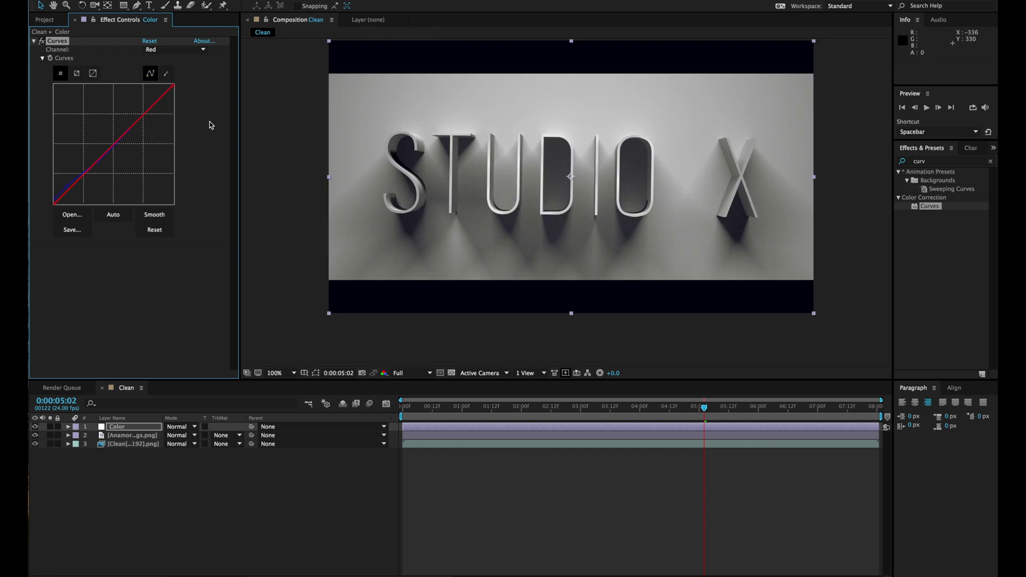
pyautogui.moveTo(144, 109); pyautogui.dragTo(125, 132)
pyautogui.click(35, 427)
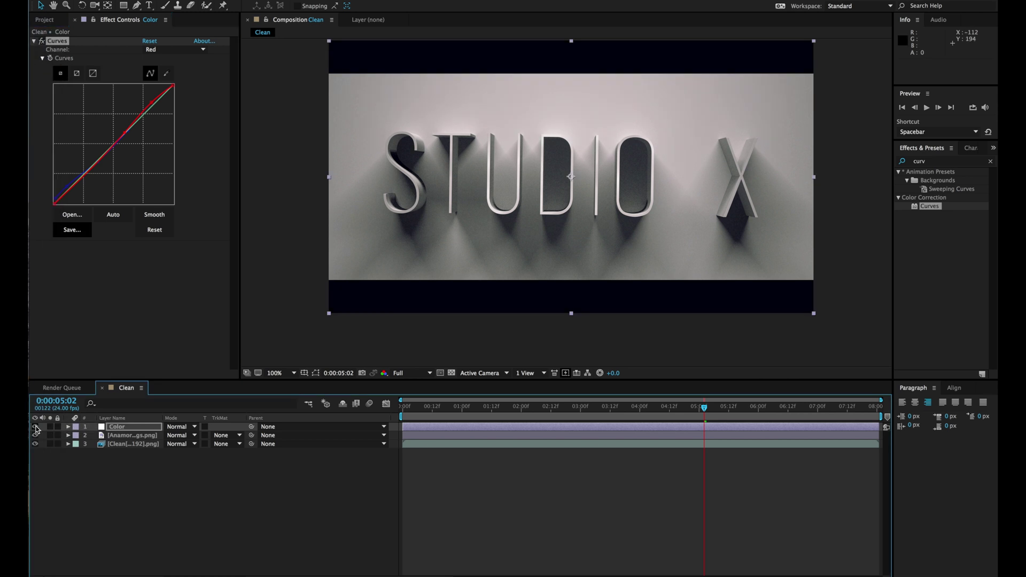
pyautogui.click(36, 427)
# - Soften the red highlight boost in Curves and compare the grade with the effect off and on
pyautogui.press('.')
pyautogui.press('space')
pyautogui.moveTo(508, 125); pyautogui.dragTo(517, 192)
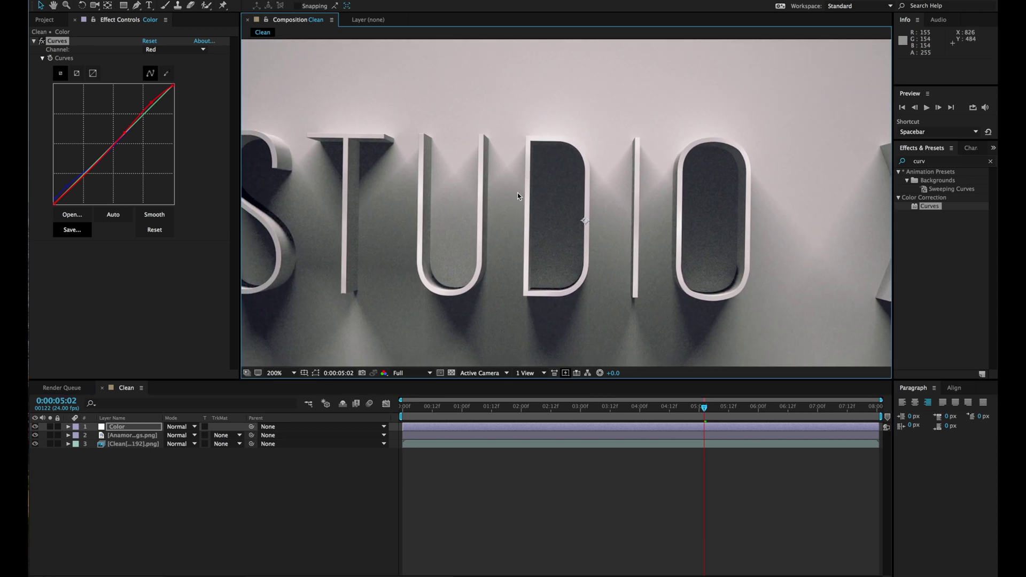
pyautogui.click(187, 113)
pyautogui.click(41, 41)
pyautogui.scroll(-2, 414, 187)
pyautogui.scroll(2, 413, 188)
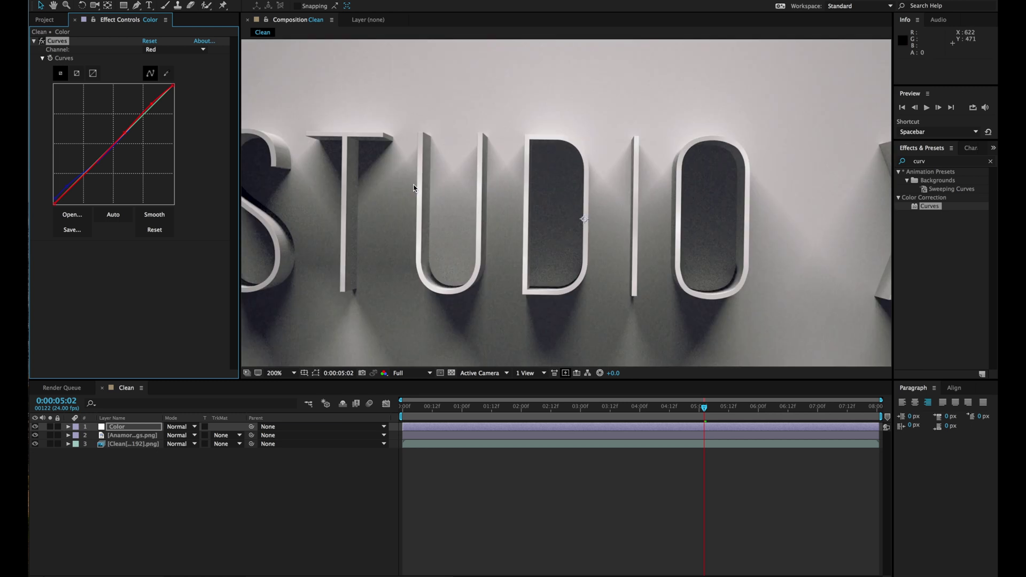
pyautogui.press('/')
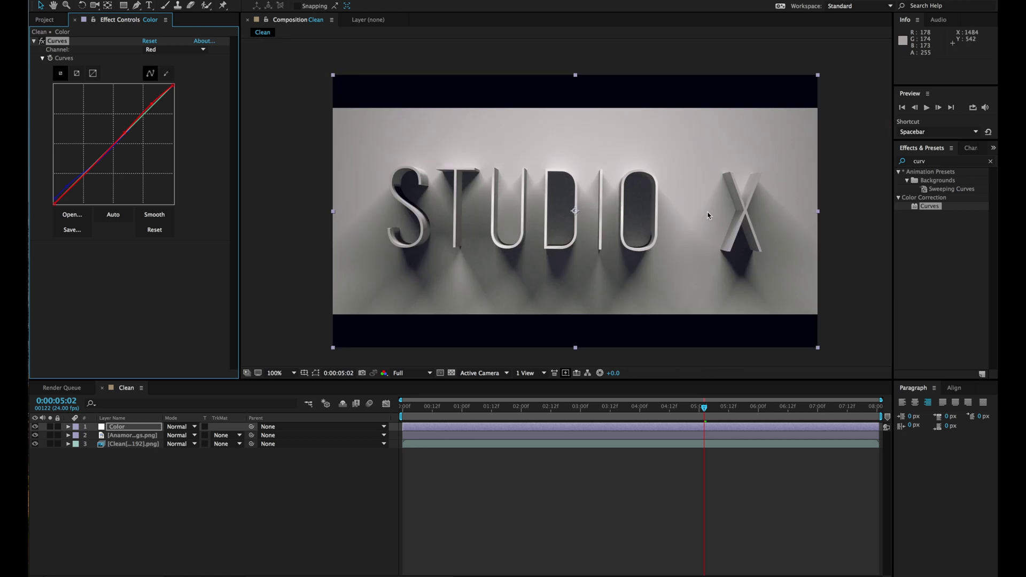
# - Create a black (000000) solid layer at composition size, 1920 x 1080 px
pyautogui.click(224, 0)
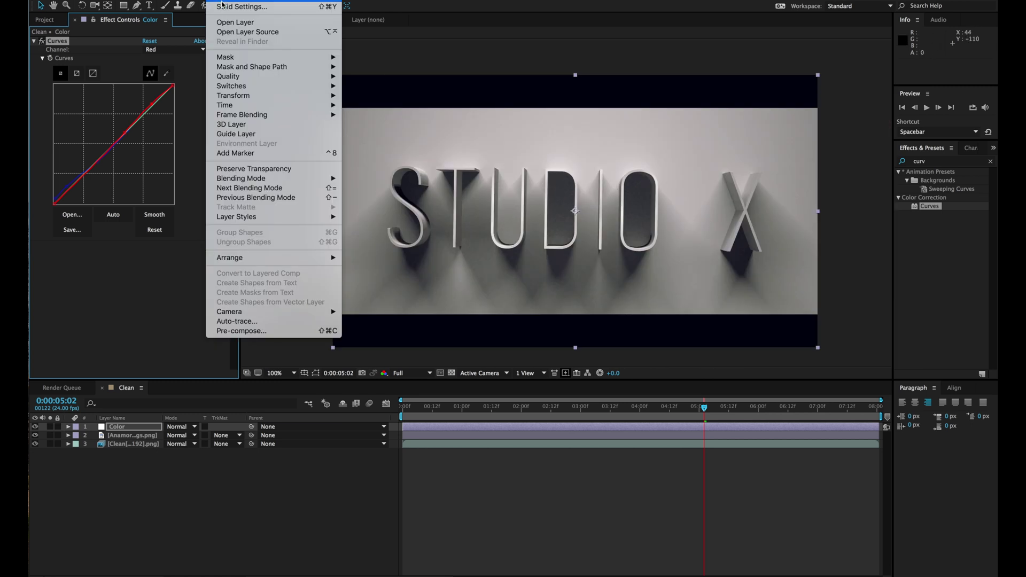
pyautogui.moveTo(225, 1)
pyautogui.click(362, 10)
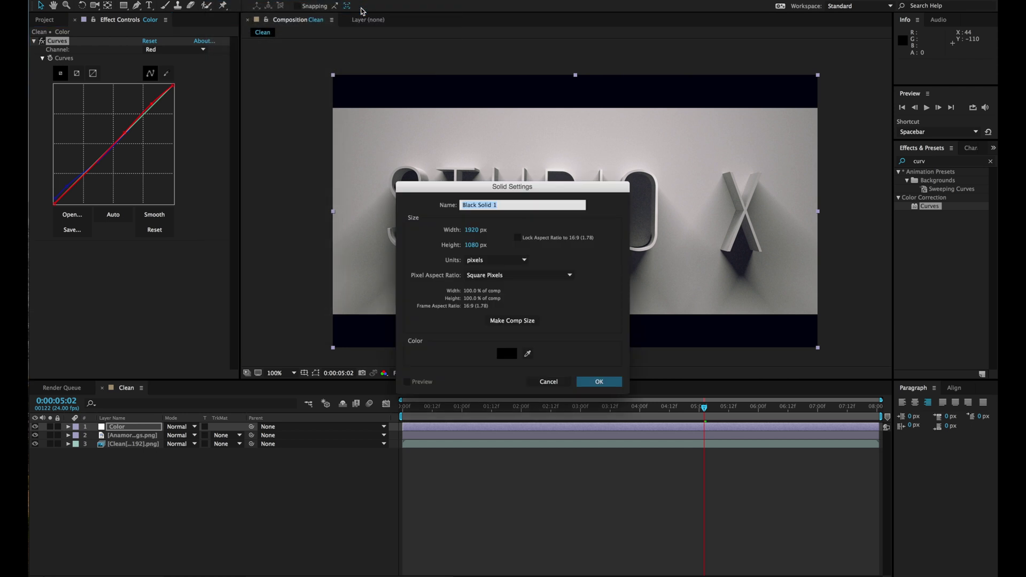
pyautogui.click(511, 324)
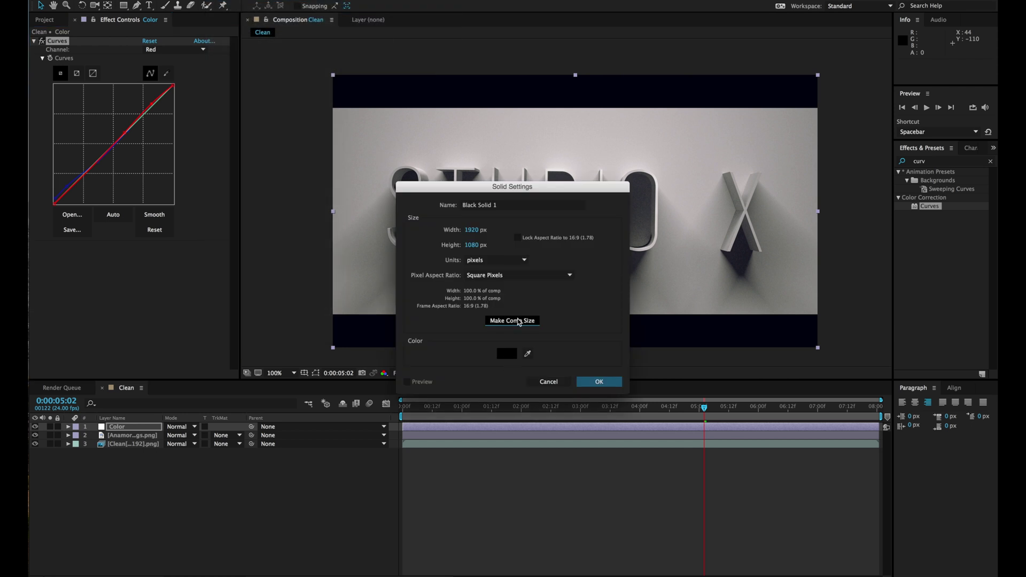
pyautogui.click(507, 354)
pyautogui.click(395, 332)
pyautogui.click(613, 231)
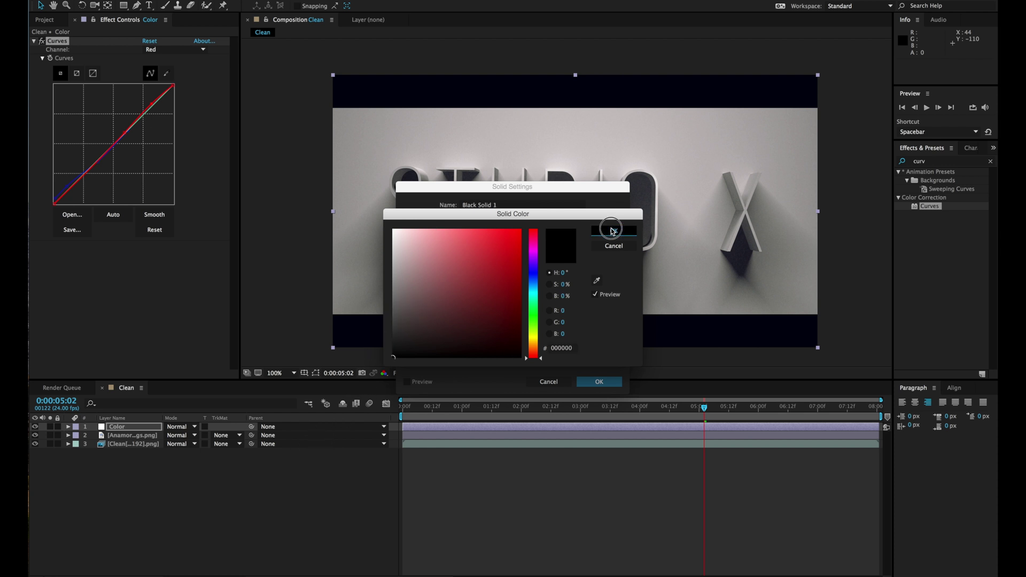
pyautogui.click(600, 381)
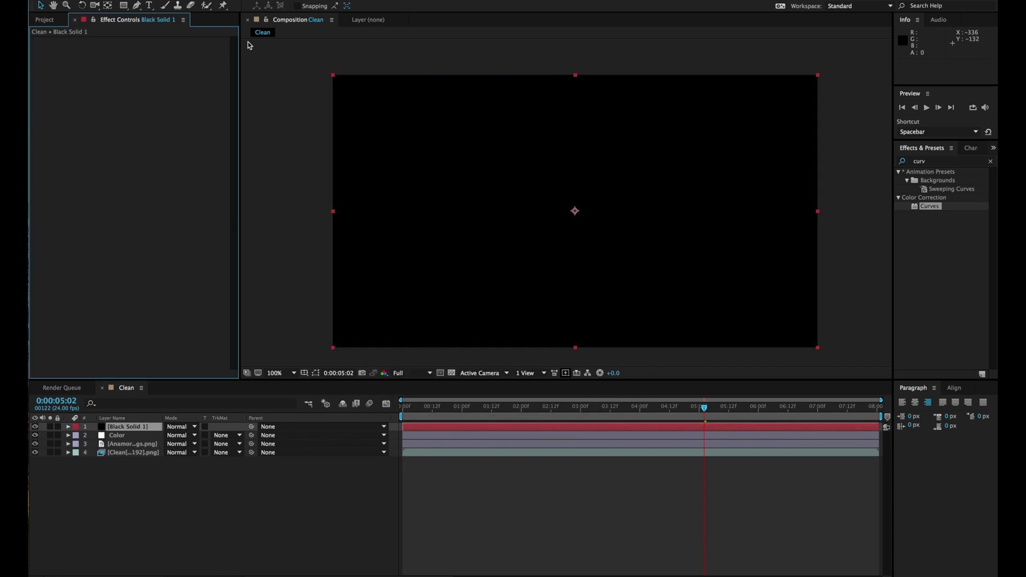
# - Add an elliptical mask that fills the whole frame to the black solid
pyautogui.click(124, 6)
pyautogui.moveTo(124, 6); pyautogui.dragTo(172, 28)
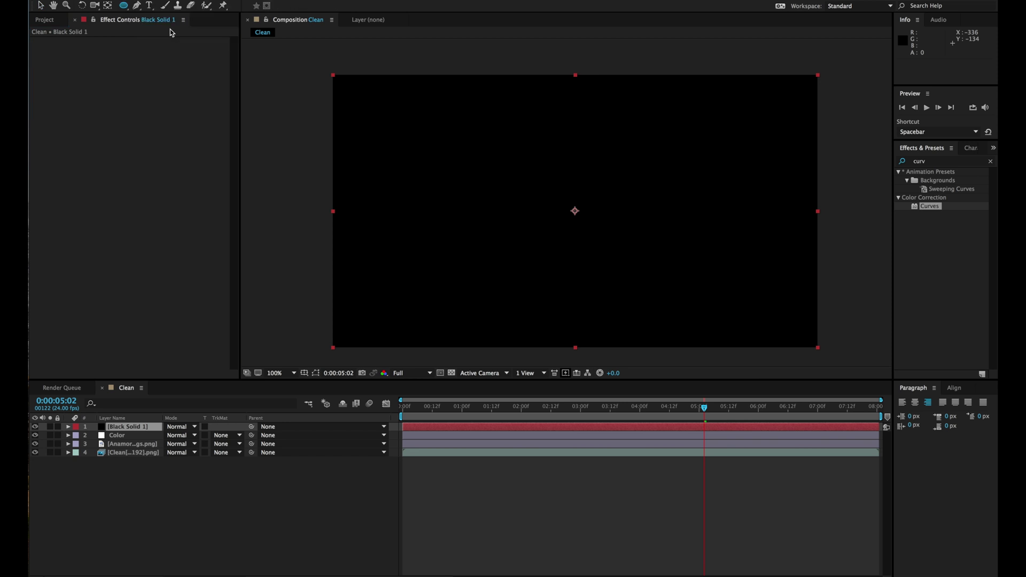
pyautogui.doubleClick(124, 6)
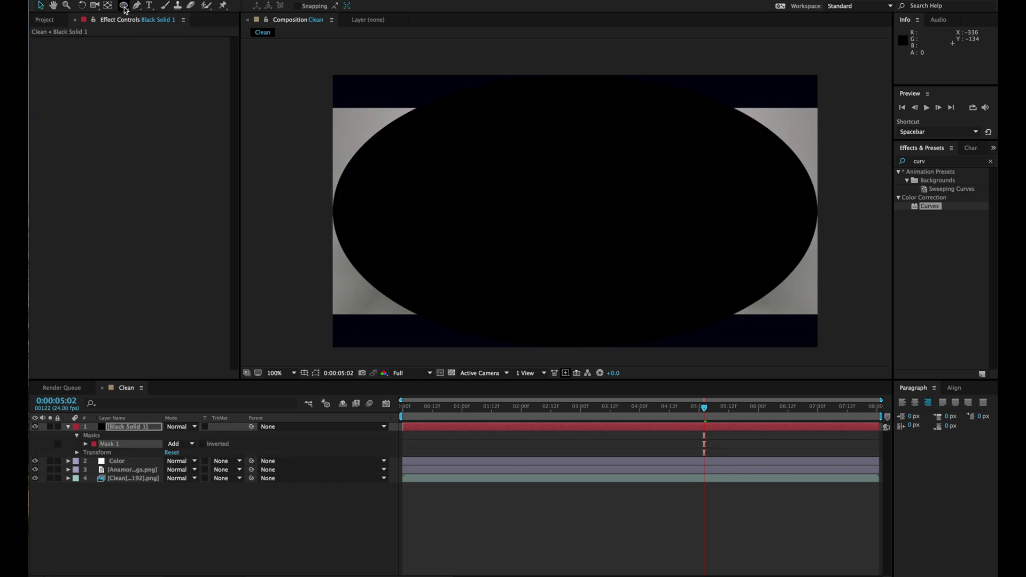
# - Set the black solid's ellipse mask to Subtract and feather it by 484 pixels to form a vignette
pyautogui.click(177, 444)
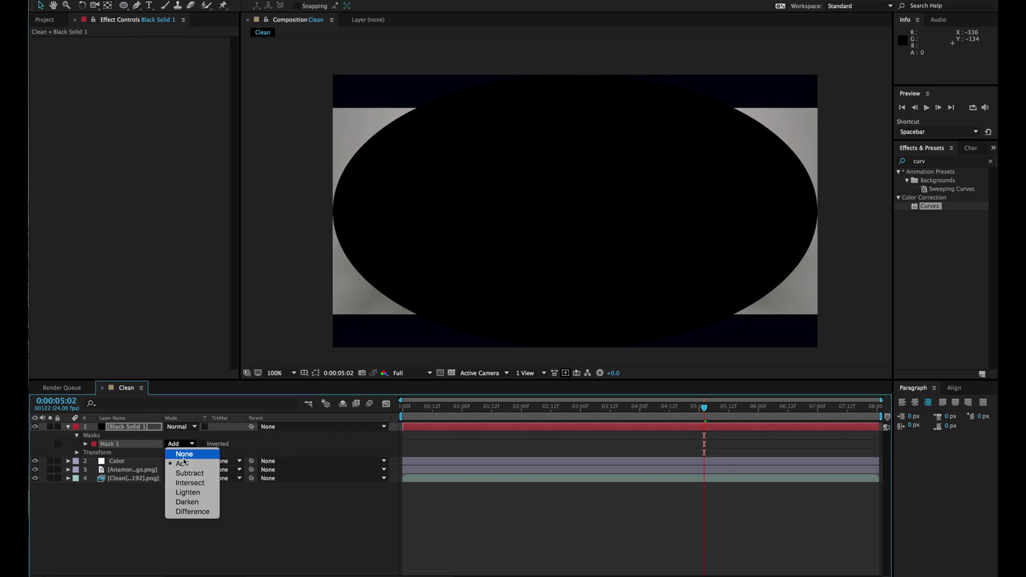
pyautogui.click(185, 474)
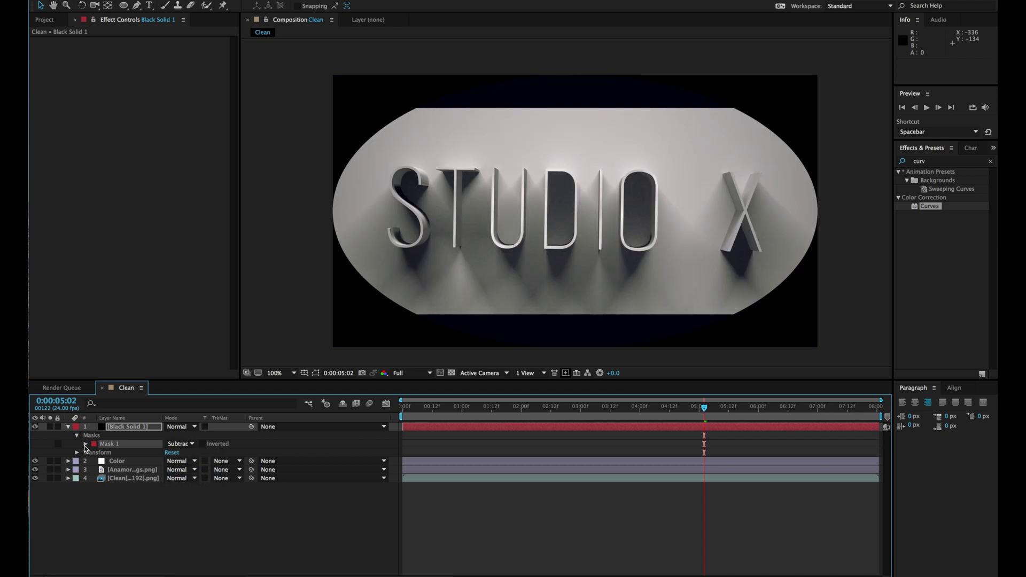
pyautogui.click(85, 444)
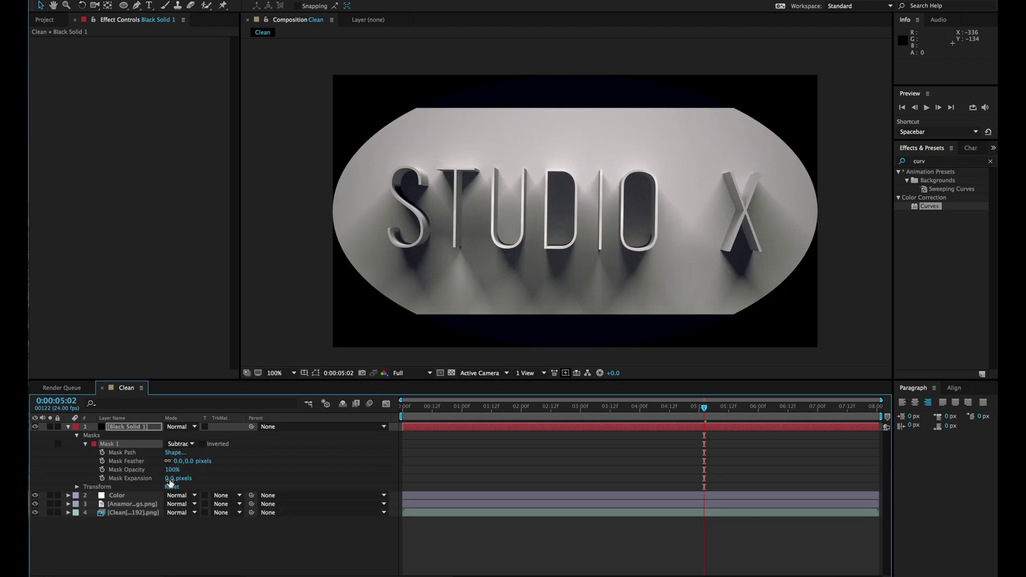
pyautogui.moveTo(191, 463); pyautogui.dragTo(430, 459)
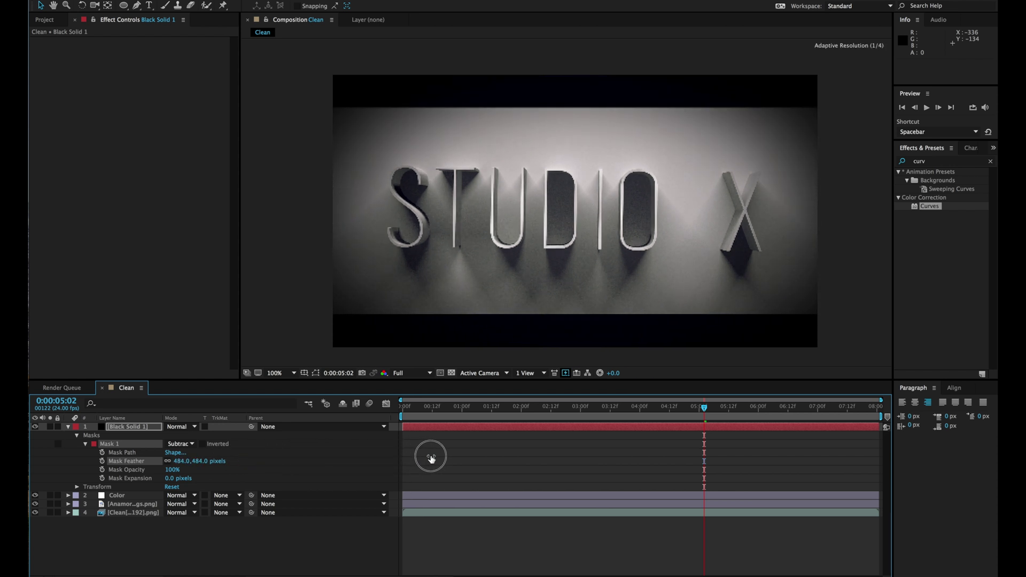
# - Reorder the layers so the black solid sits directly above the rendered sequence and the anamorphic bars are on top
pyautogui.moveTo(136, 426); pyautogui.dragTo(127, 508)
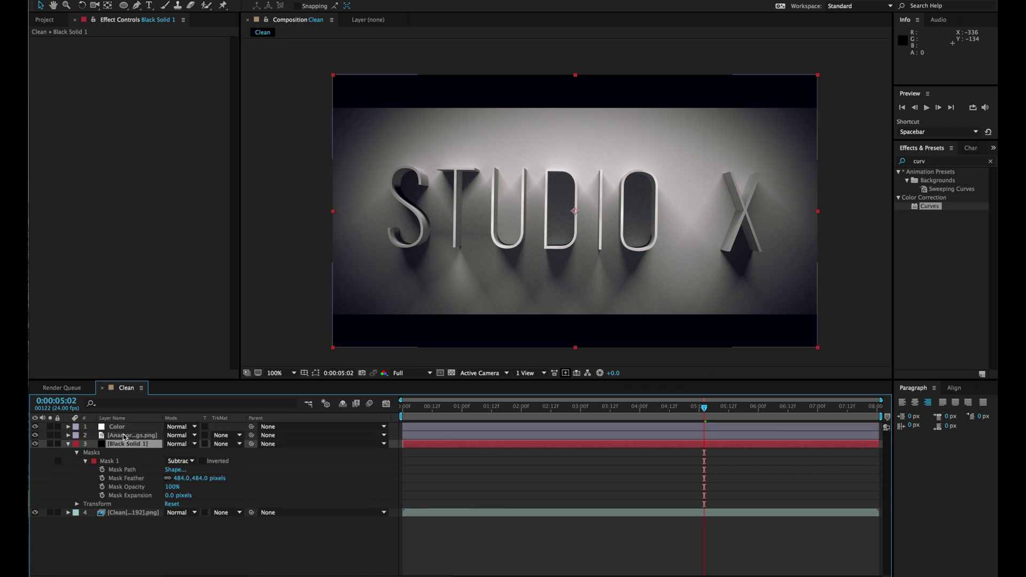
pyautogui.moveTo(122, 434); pyautogui.dragTo(123, 428)
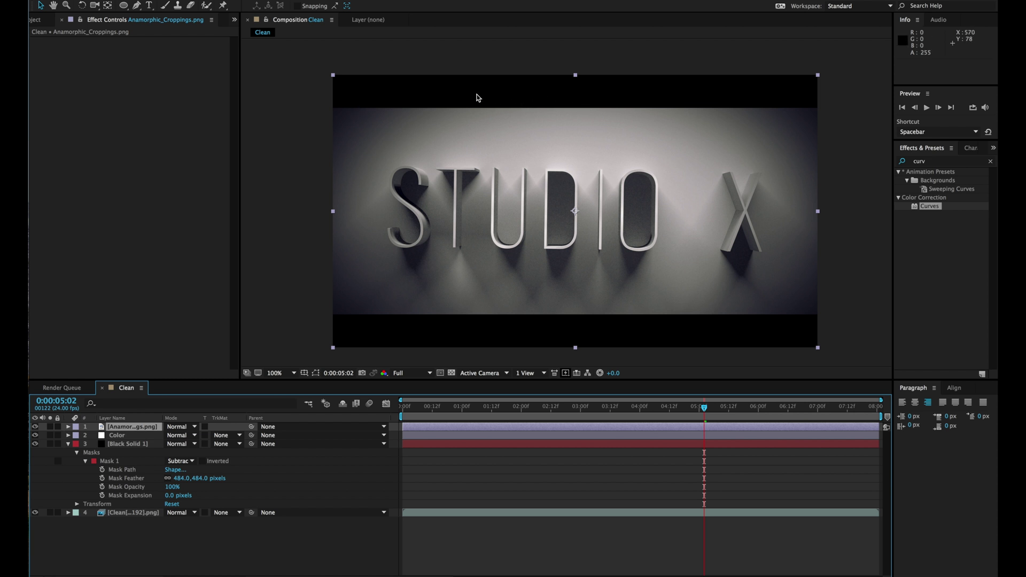
# - Reduce the black solid's opacity to 30%
pyautogui.click(123, 444)
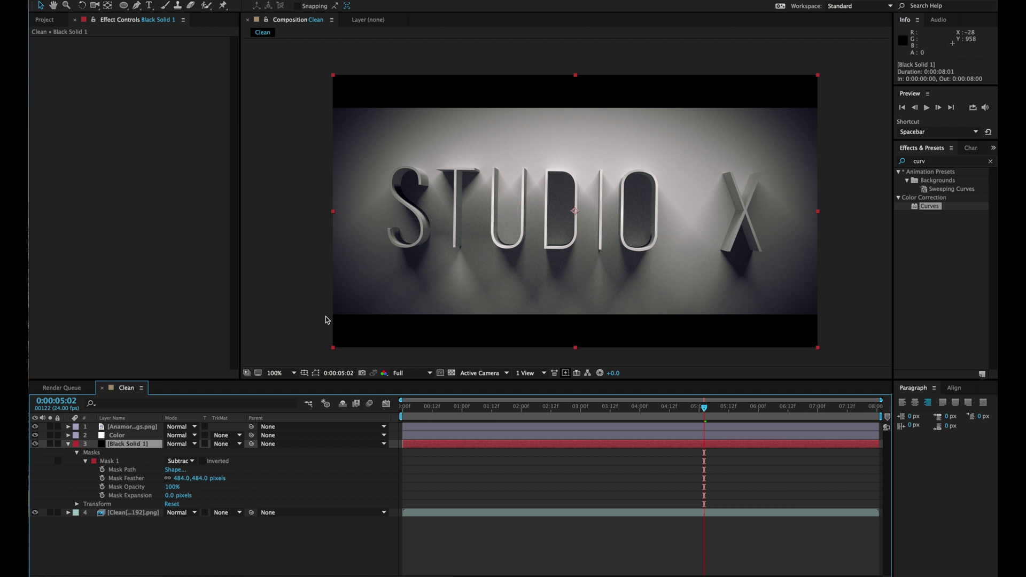
pyautogui.press('t')
pyautogui.click(175, 453)
pyautogui.write('30')
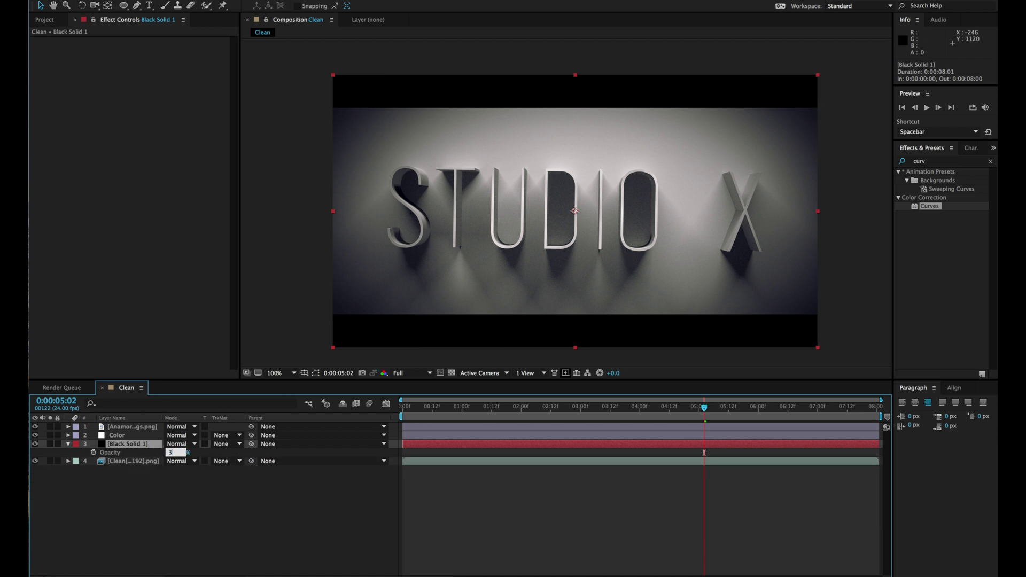
pyautogui.press('Return')
pyautogui.click(178, 526)
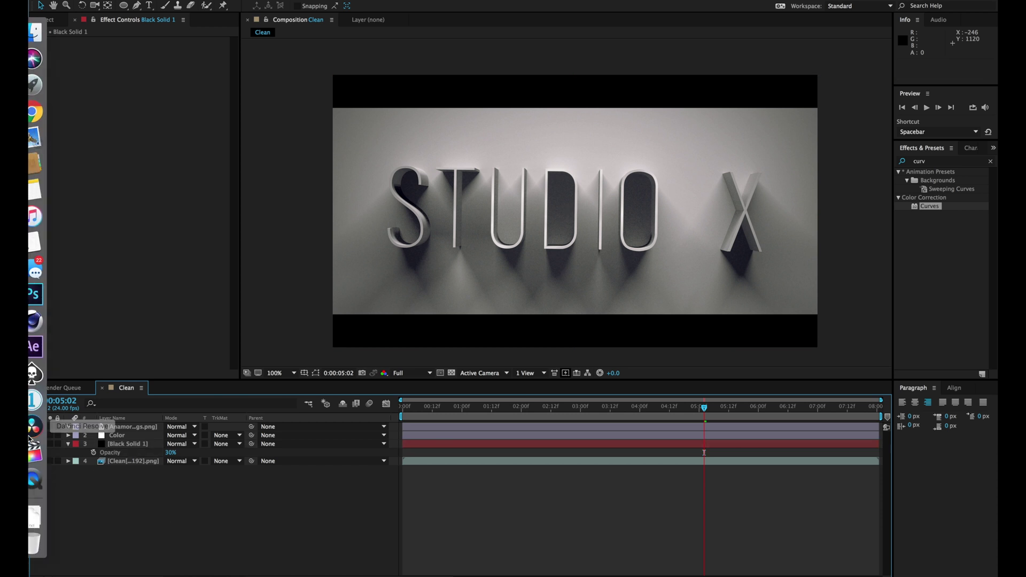
# - Compare the finished composite with the untreated render by repeatedly soloing and unsoloing the rendered sequence layer
pyautogui.click(35, 444)
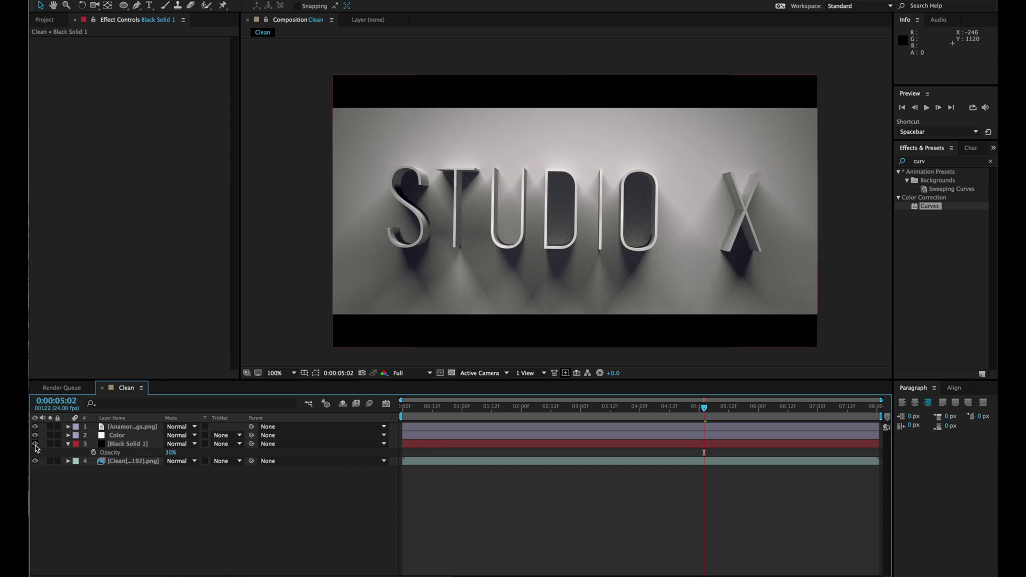
pyautogui.click(51, 461)
pyautogui.click(50, 461)
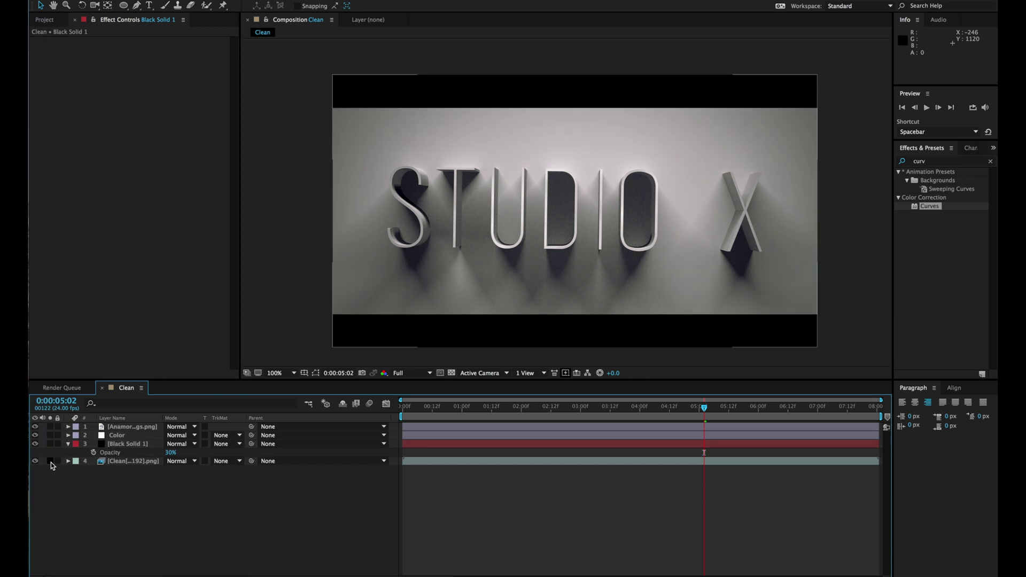
pyautogui.click(50, 461)
pyautogui.click(50, 461)
pyautogui.click(50, 460)
pyautogui.click(50, 461)
pyautogui.click(50, 461)
pyautogui.click(51, 461)
pyautogui.click(51, 460)
pyautogui.click(50, 460)
# - Examine the letters at 400% zoom with the rendered sequence soloed and unsoloed, and return to the full frame at 100%
pyautogui.scroll(4, 556, 204)
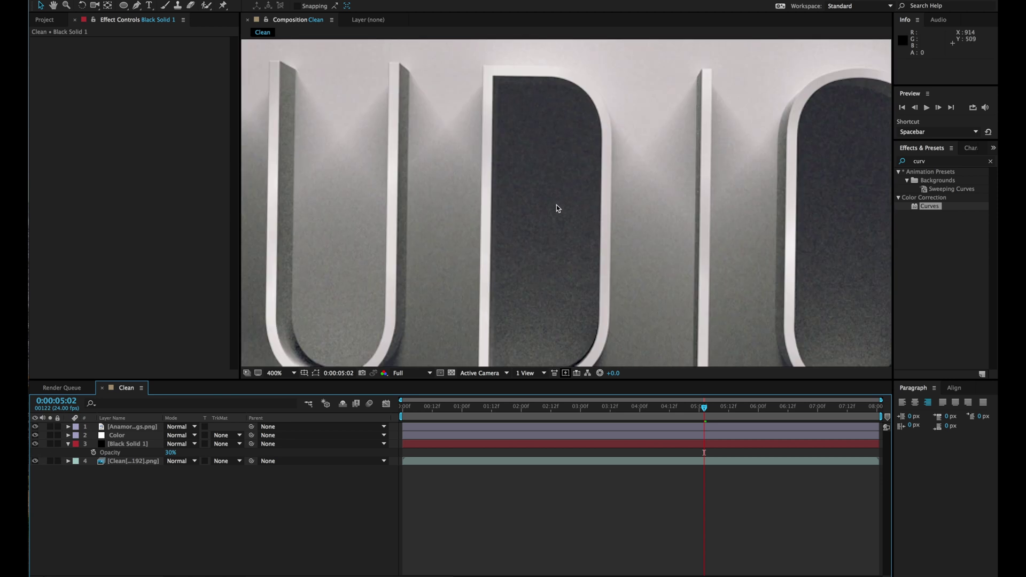
pyautogui.click(51, 460)
pyautogui.click(50, 461)
pyautogui.click(50, 461)
pyautogui.click(50, 461)
pyautogui.click(50, 461)
pyautogui.click(50, 461)
pyautogui.click(50, 461)
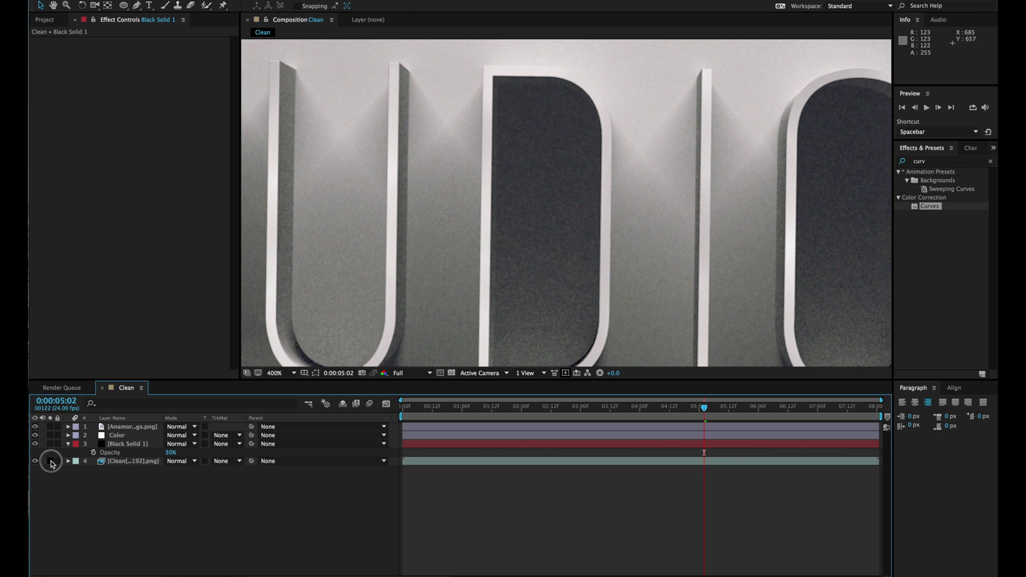
pyautogui.scroll(-4, 444, 265)
pyautogui.press('h')
pyautogui.moveTo(561, 286)
pyautogui.mouseDown()
pyautogui.moveTo(523, 279)
pyautogui.moveTo(555, 287)
pyautogui.mouseUp()
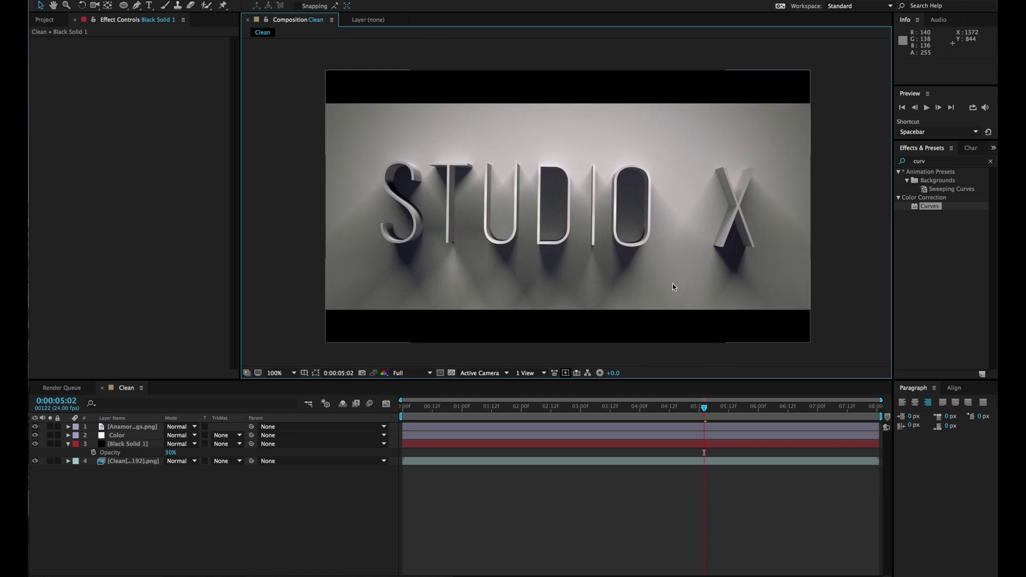